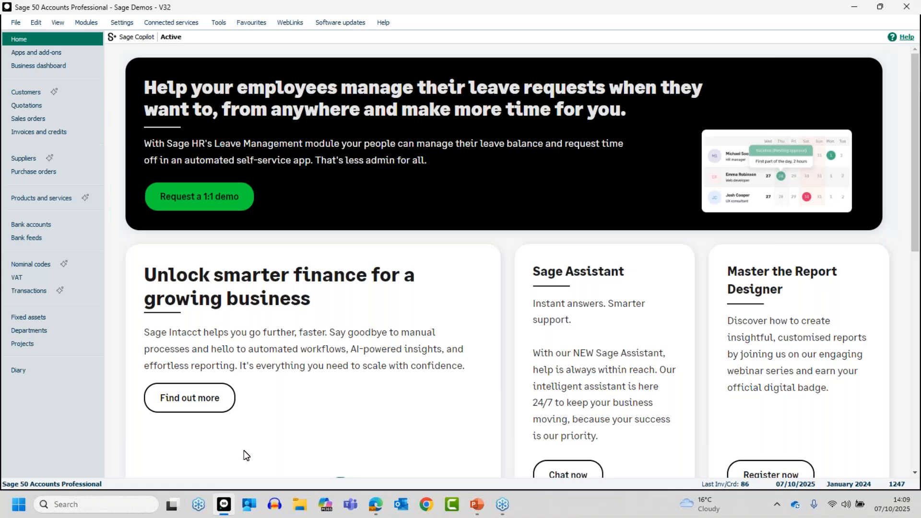
Open the Customer List report from the Customer details category of the customer reports for editing.
left_click(22, 97)
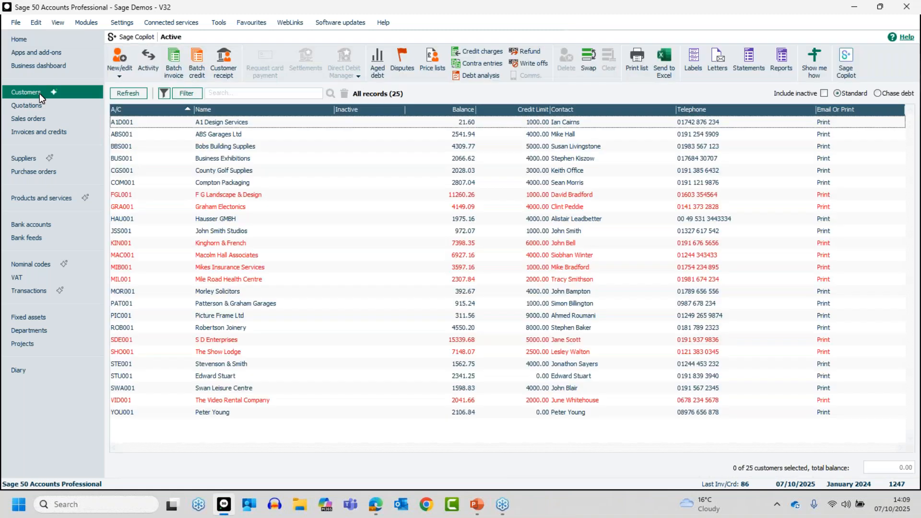
left_click(779, 59)
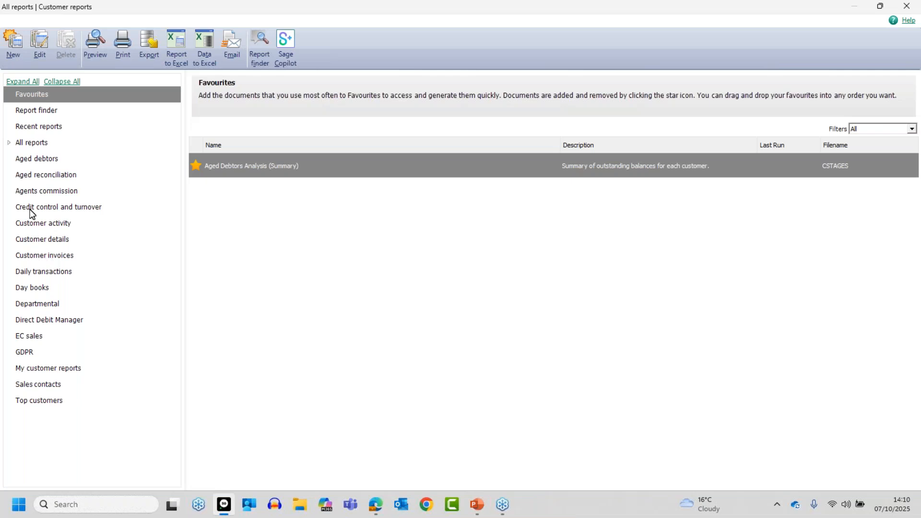
left_click(31, 242)
mouse_move(231, 242)
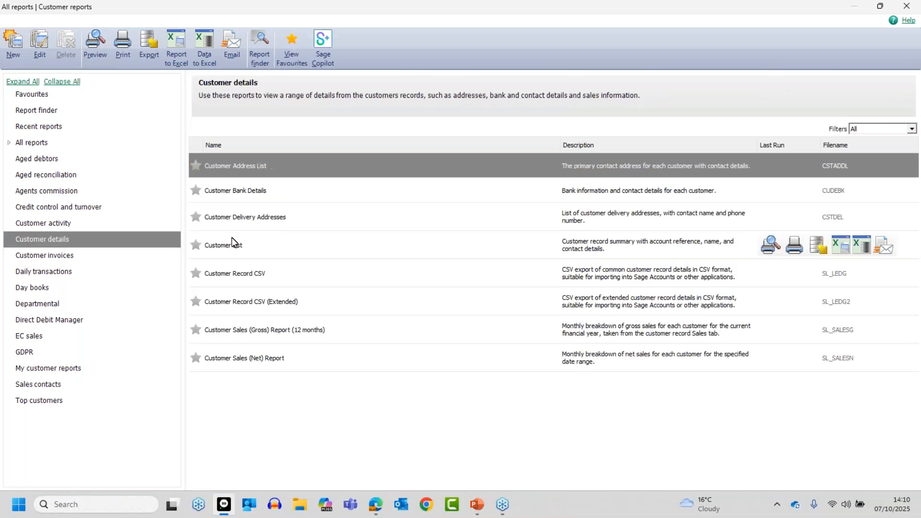
left_click(246, 245)
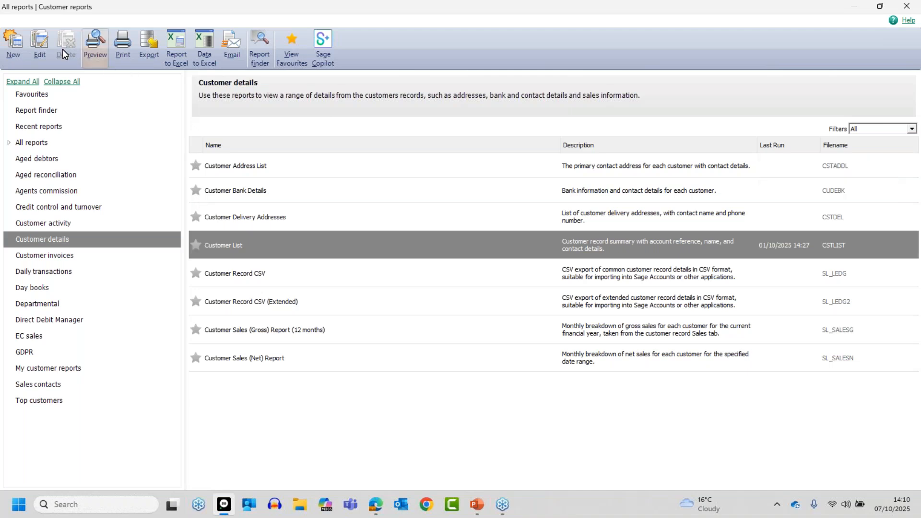
left_click(41, 44)
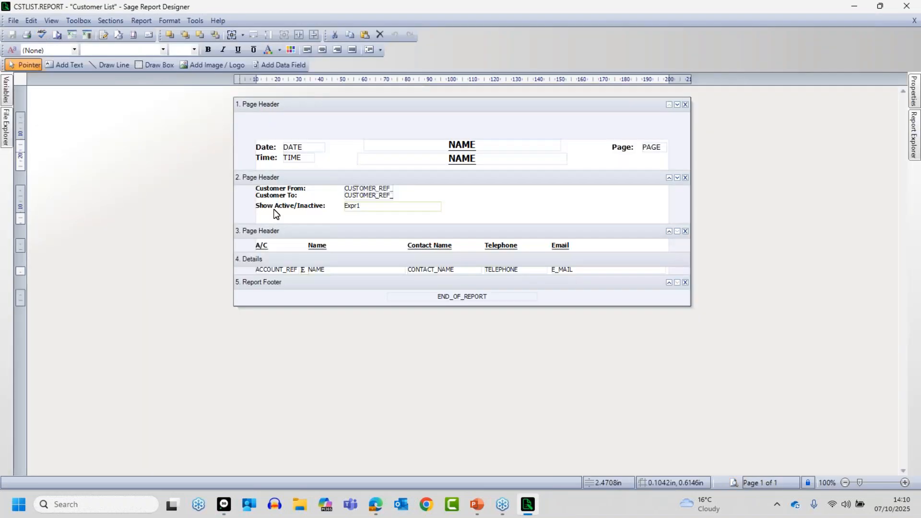
left_click(905, 483)
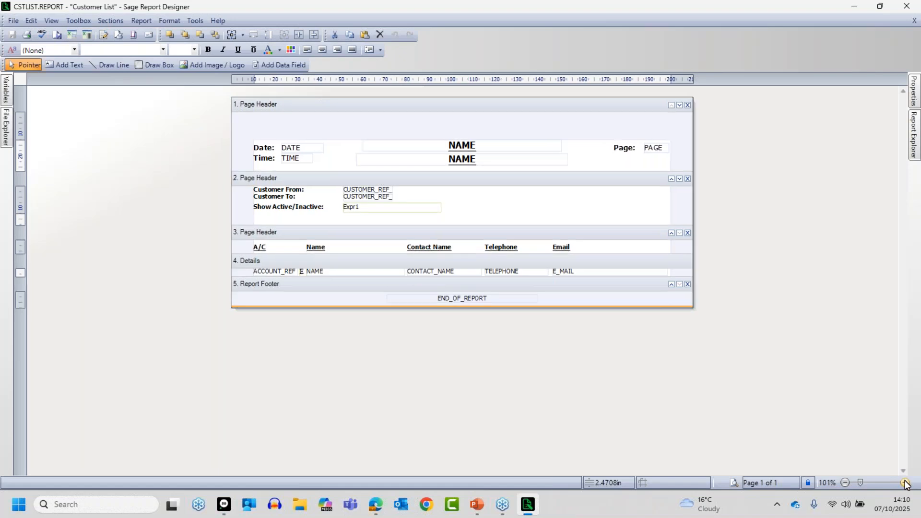
left_click(905, 483)
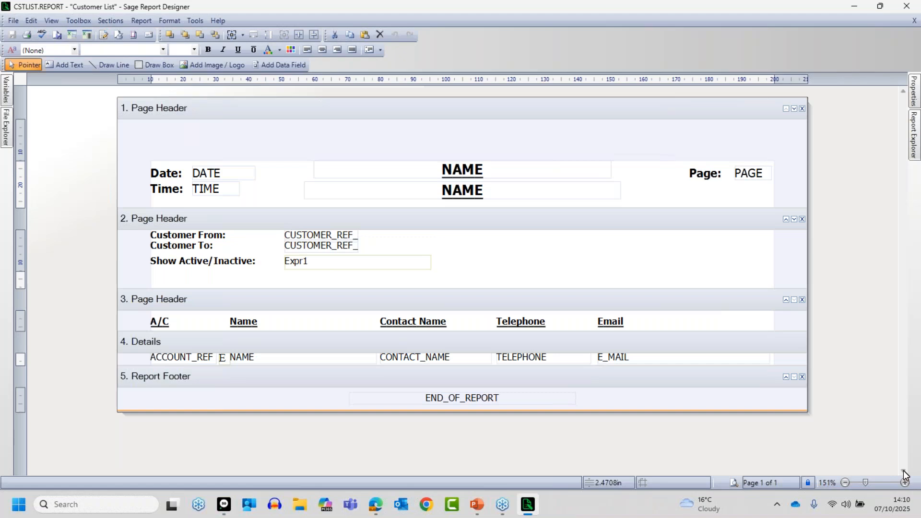
Preview the Customer List report with the default criteria, return to the design and close the error list.
left_click(845, 356)
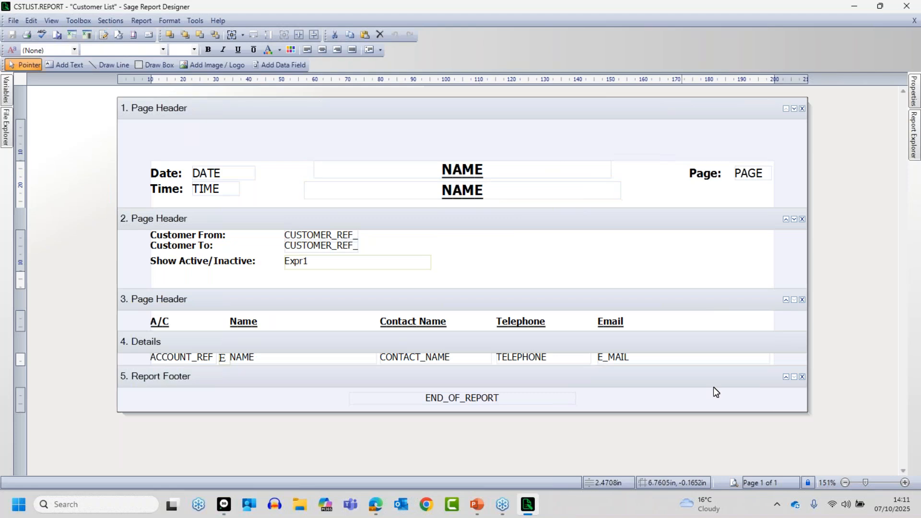
left_click(733, 482)
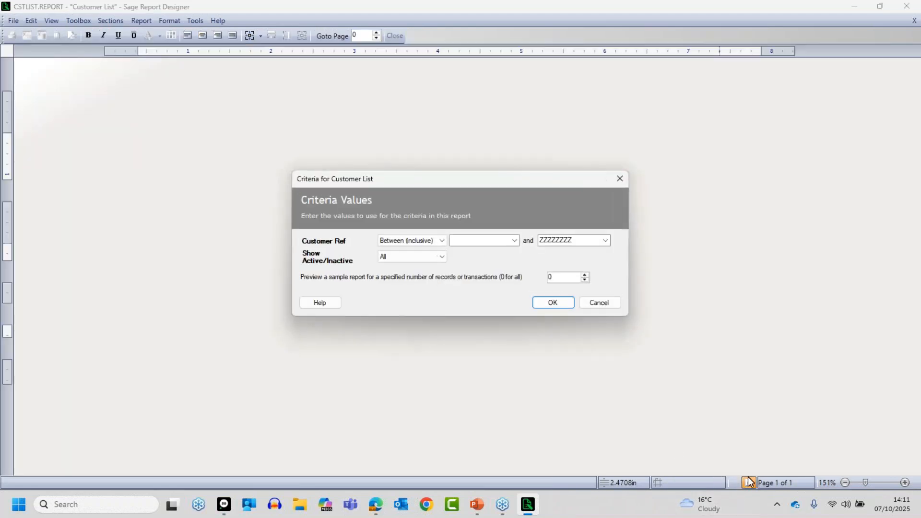
left_click(554, 301)
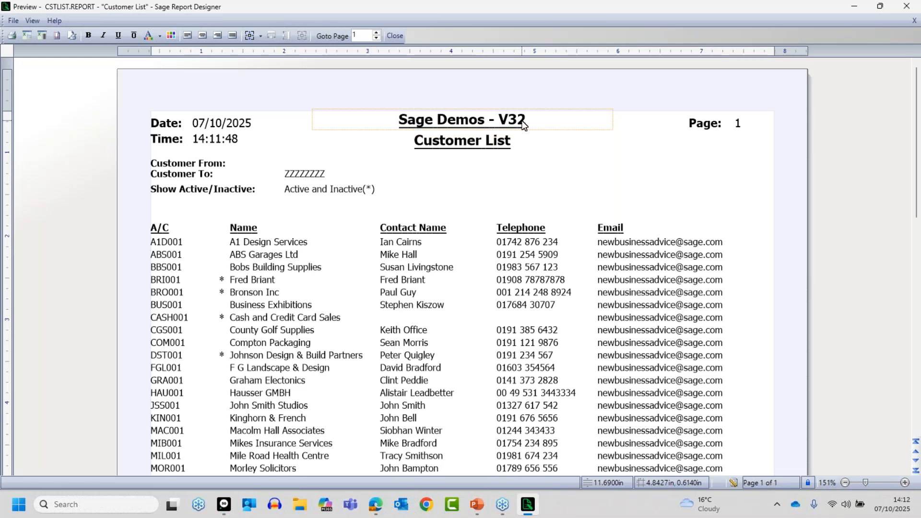
left_click(739, 487)
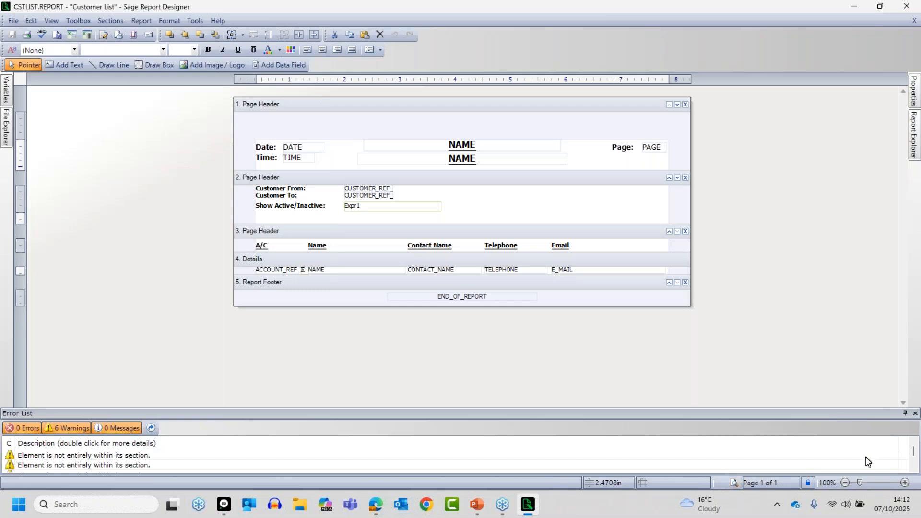
left_click(914, 413)
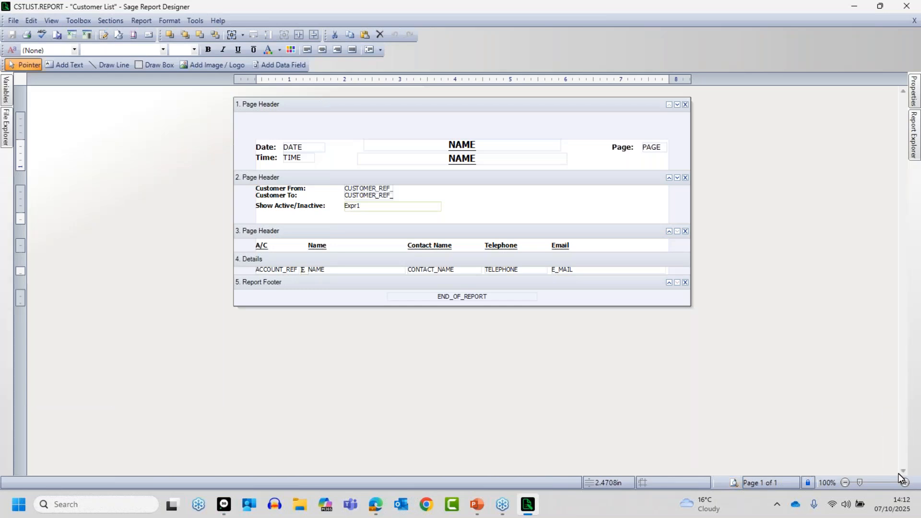
Delete the E_MAIL field from the Details section and its Email heading from the page header.
left_click(905, 483)
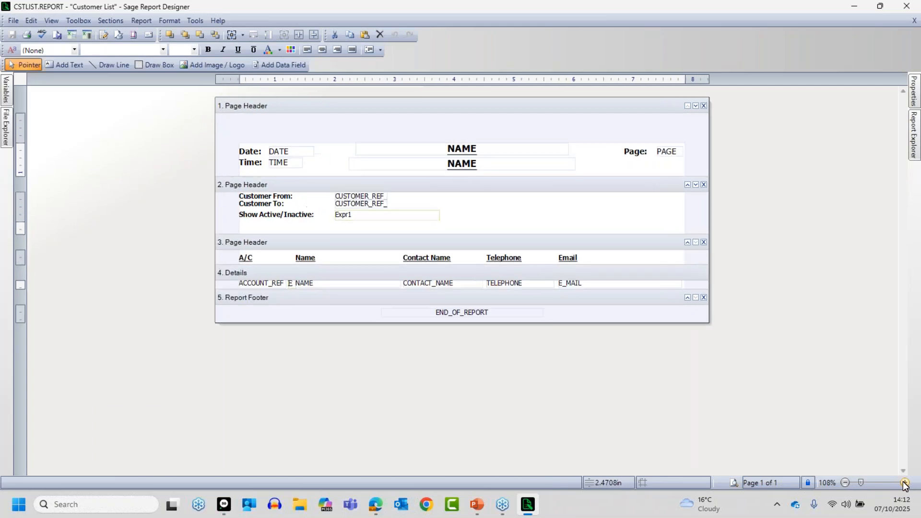
left_click(904, 483)
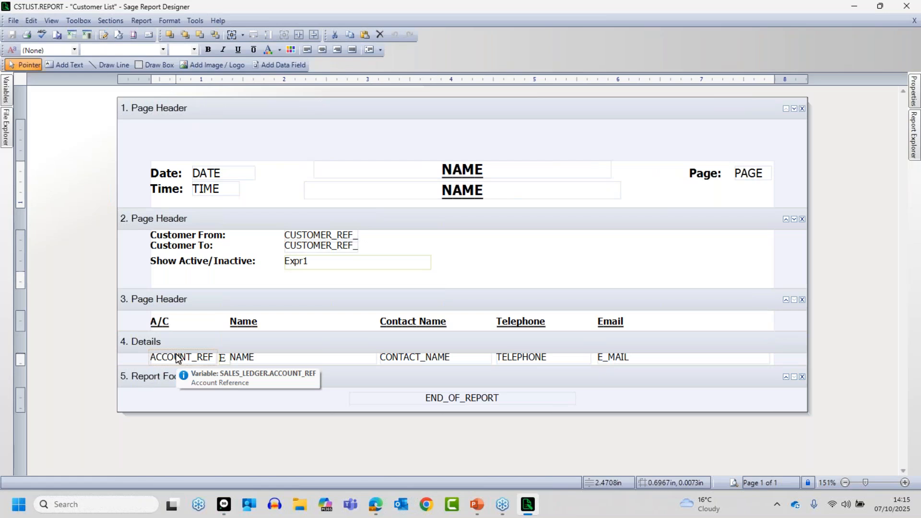
left_click(177, 359)
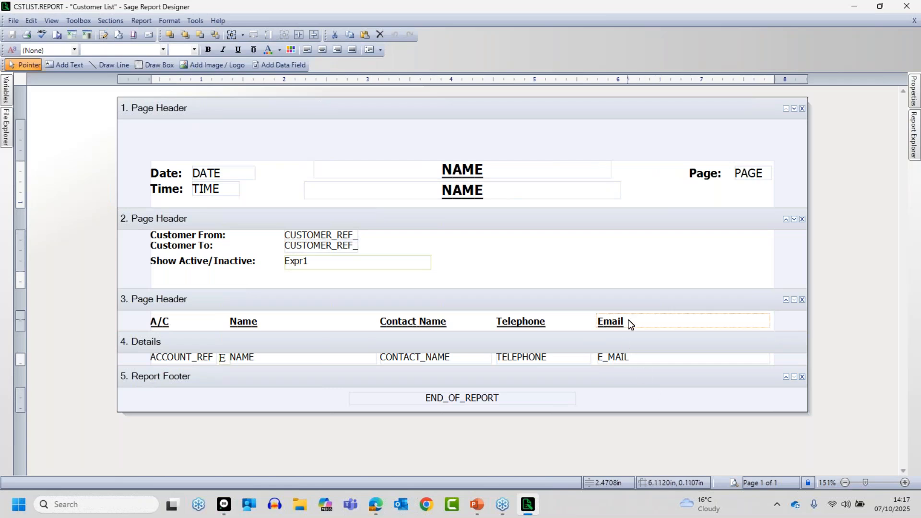
left_click(629, 360)
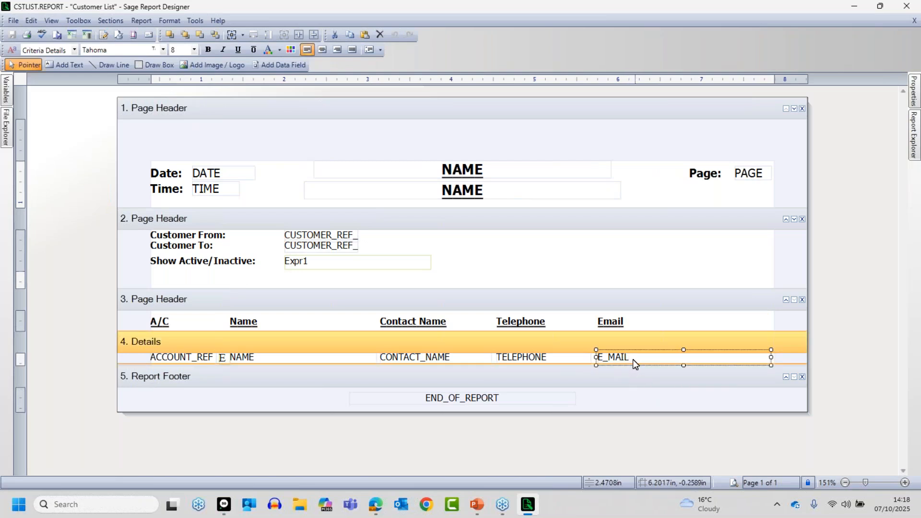
key("Delete")
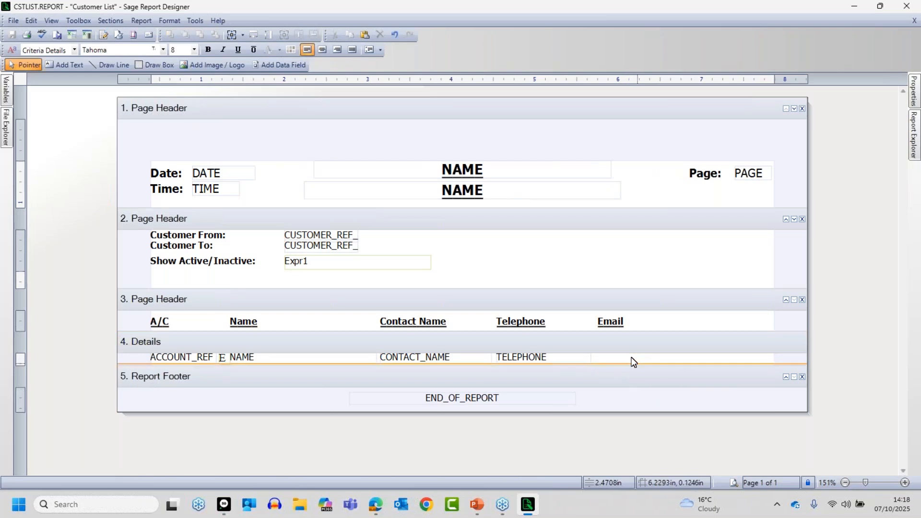
left_click(622, 328)
key("Delete")
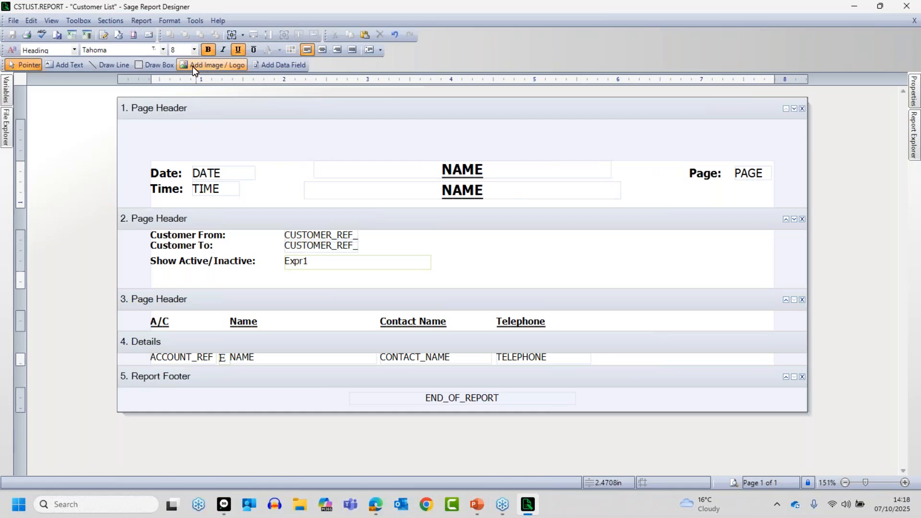
Place a new data field beside TELEPHONE in the Details section and browse the SALES_LEDGER variables for it.
left_click(277, 62)
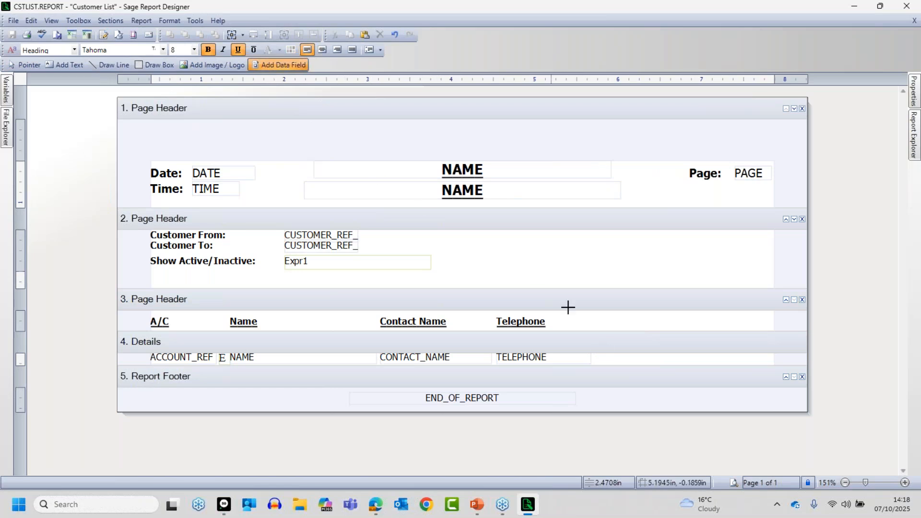
left_click(598, 348)
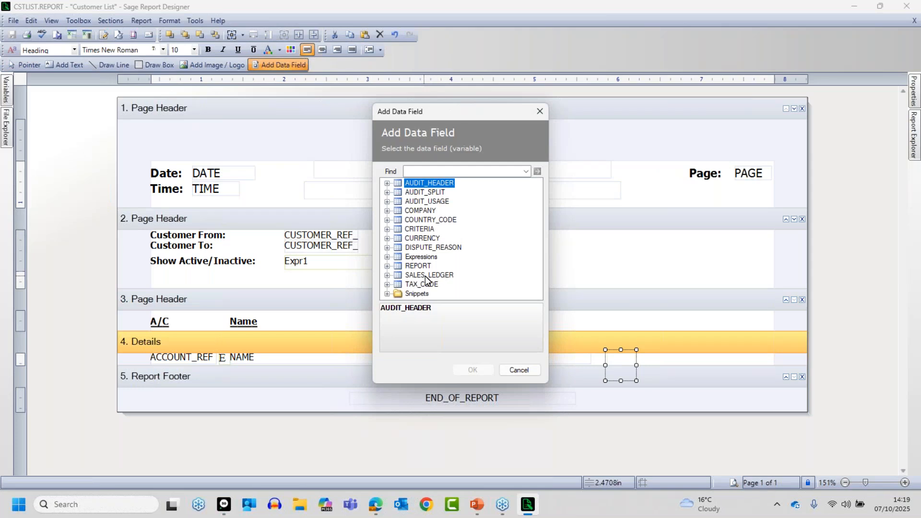
left_click(388, 275)
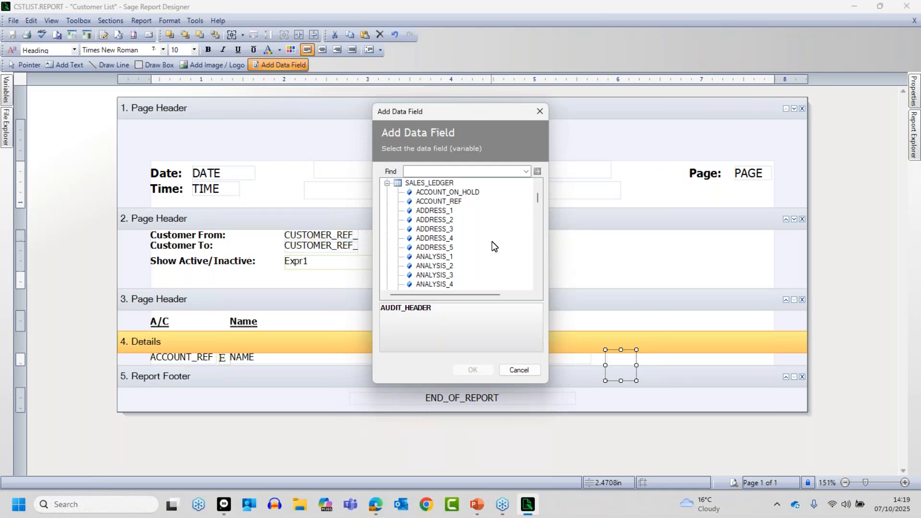
left_click_drag(537, 197, 537, 217)
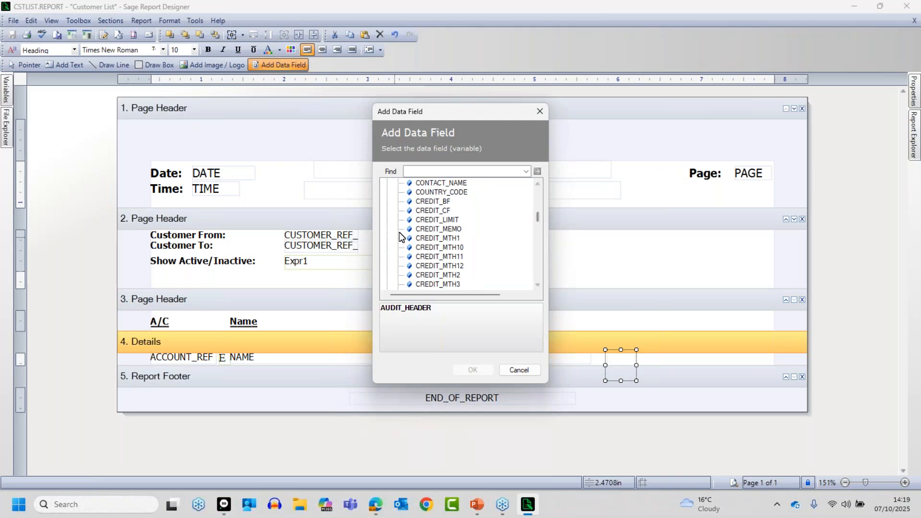
Look through the data field variables beginning with C, including the credit fields under SALES_LEDGER.
left_click(446, 220)
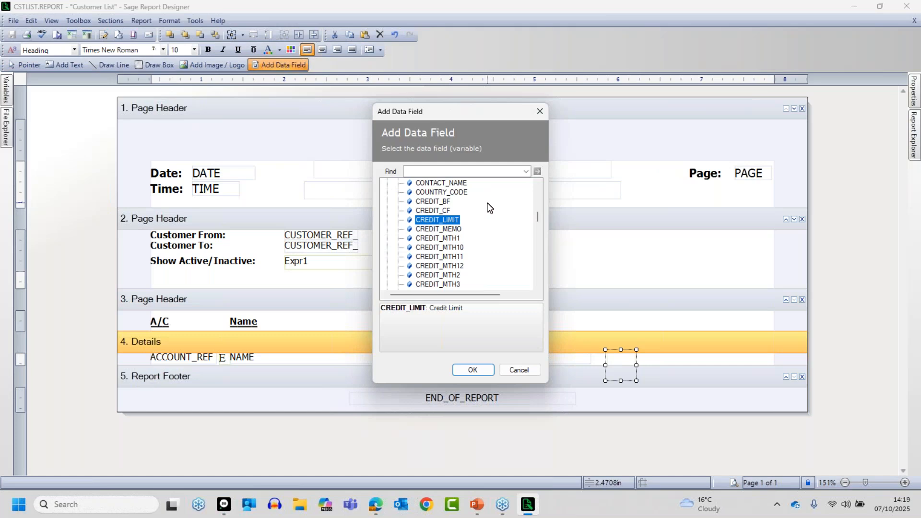
key("Down")
key("Down")
key("Down")
key("Down")
key("Down")
key("Down")
key("Down")
key("Down")
key("Down")
key("Down")
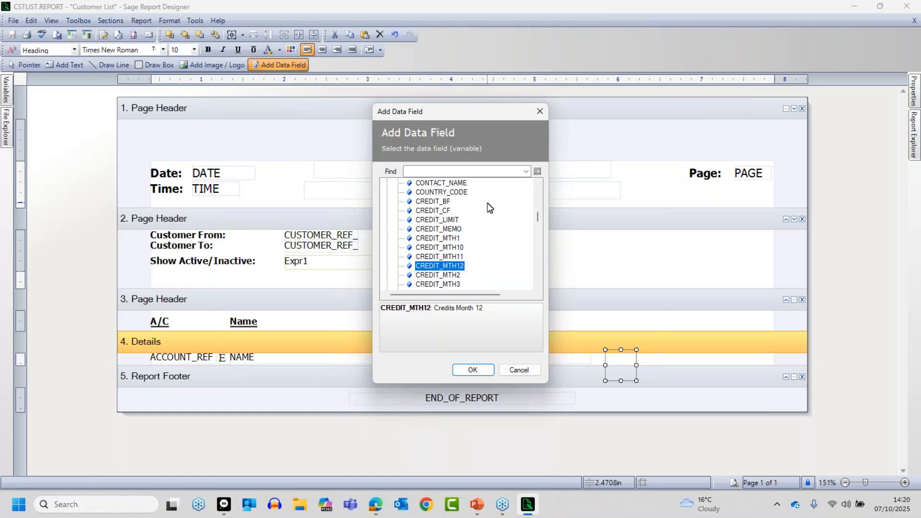
key("c")
key("c")
key("c")
key("c")
key("c")
key("c")
key("c")
key("c")
key("c")
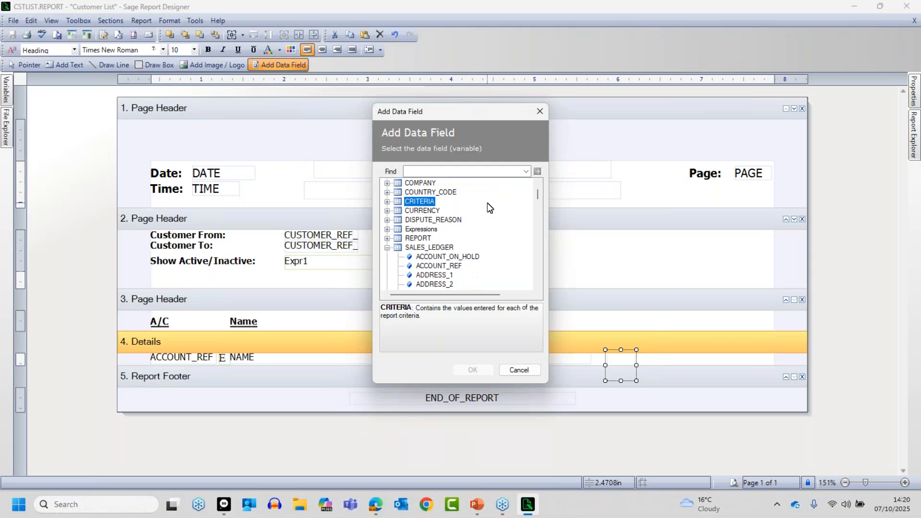
left_click(422, 248)
key("c")
key("c")
key("c")
key("c")
key("c")
key("c")
key("c")
key("c")
key("c")
key("c")
key("c")
key("c")
key("c")
key("c")
key("c")
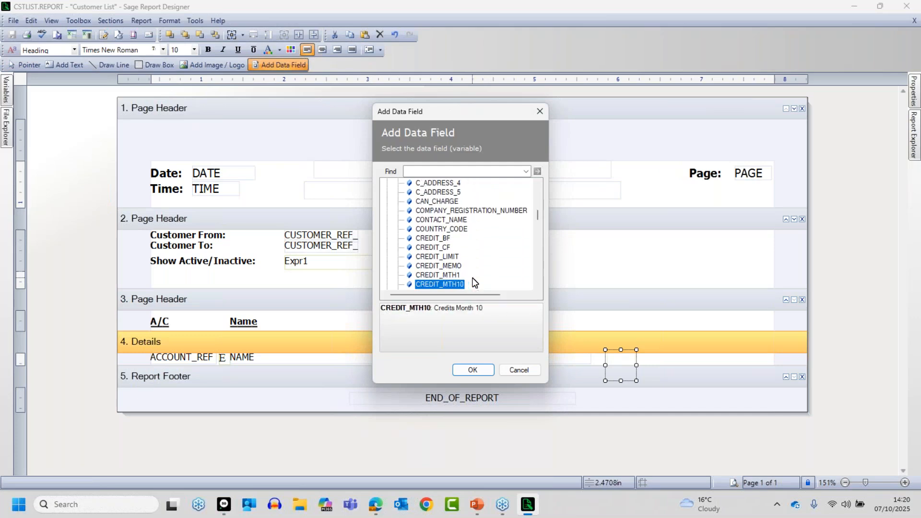
Insert the SALES_LEDGER variable CREDIT_LIMIT as the new data field in the Details section.
left_click(438, 256)
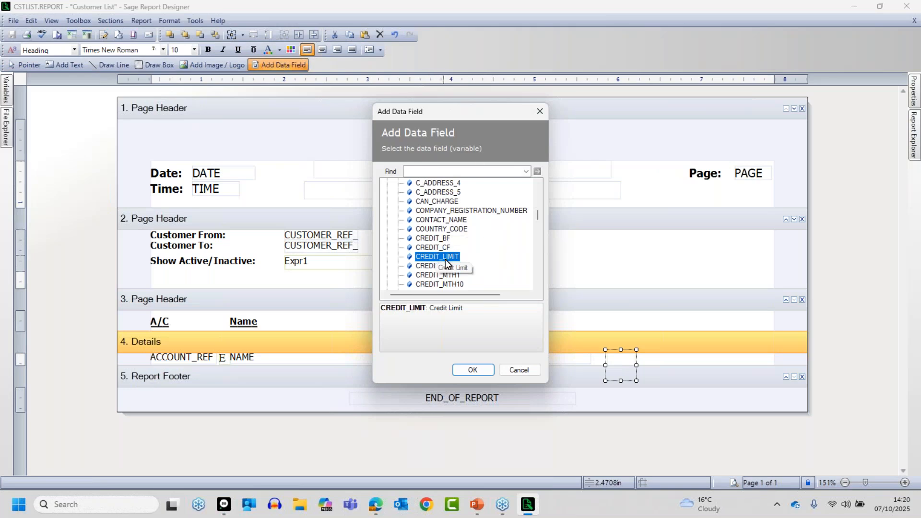
left_click(475, 372)
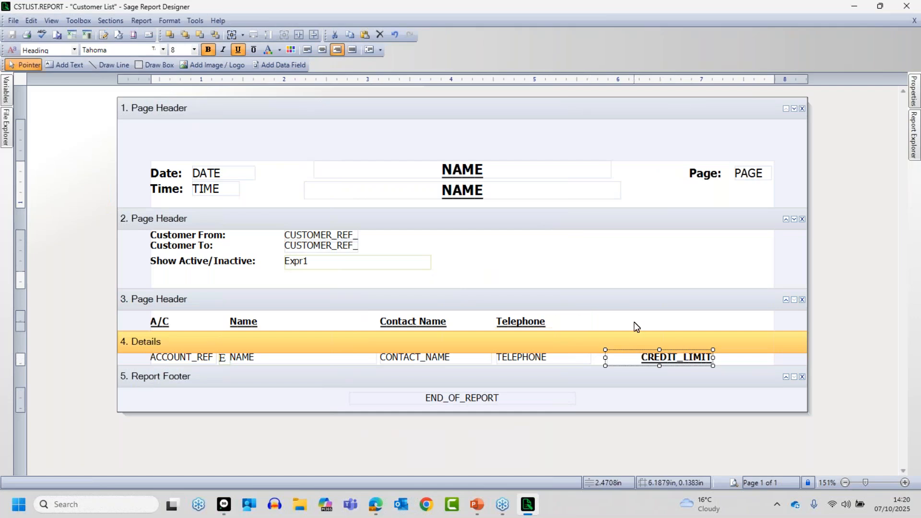
left_click(757, 325)
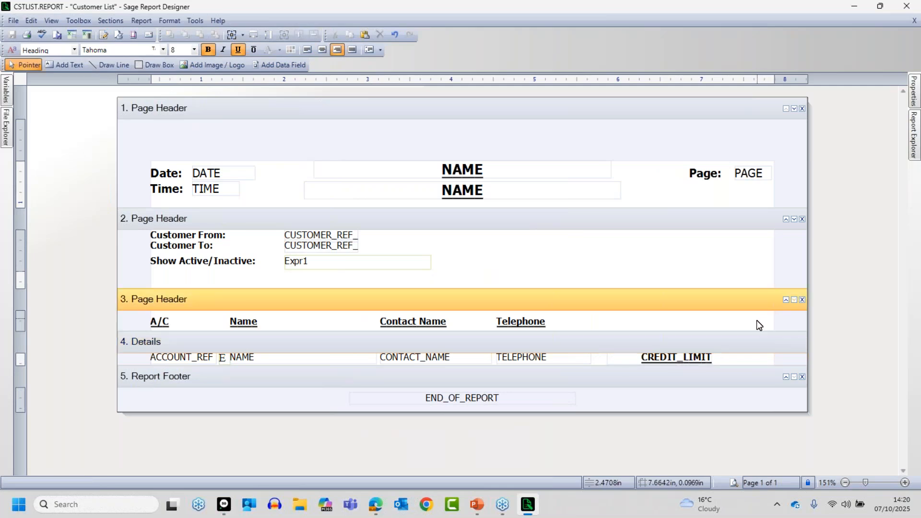
mouse_move(690, 356)
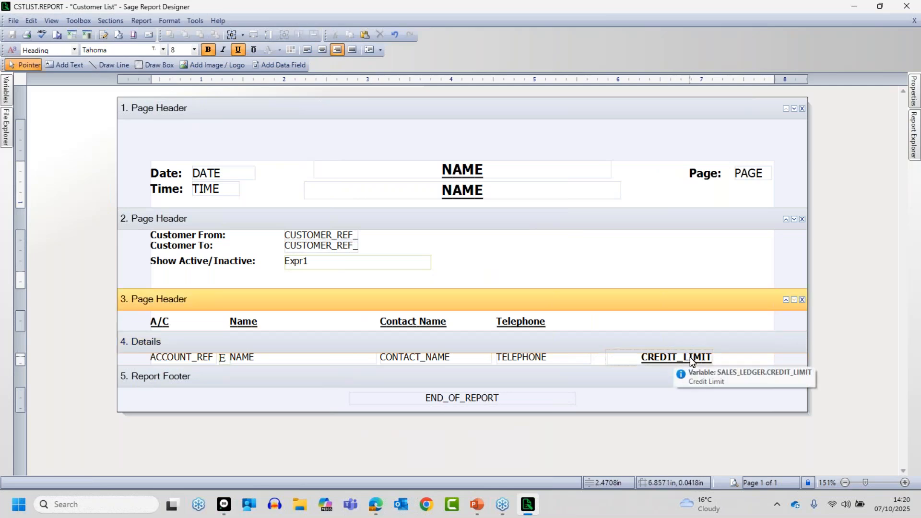
Preview the Customer List with the CREDIT_LIMIT column using the default criteria, and return to the design.
left_click(736, 483)
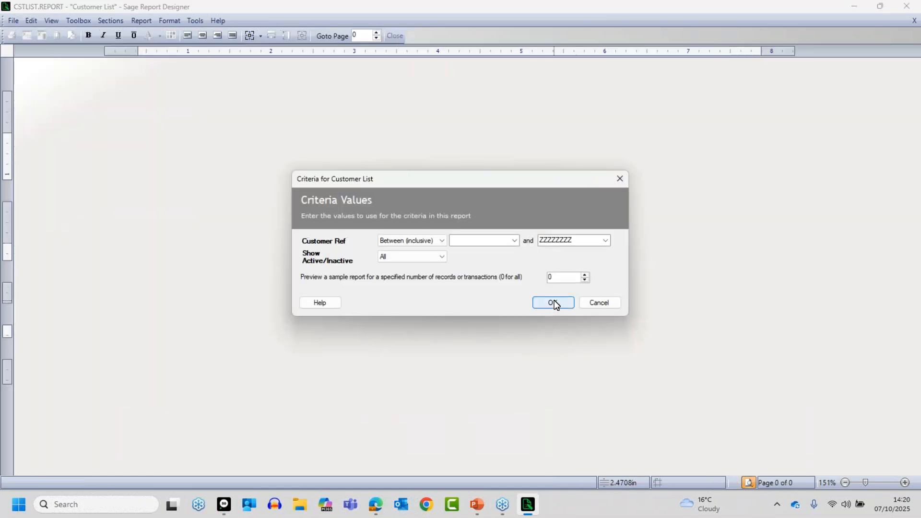
left_click(552, 302)
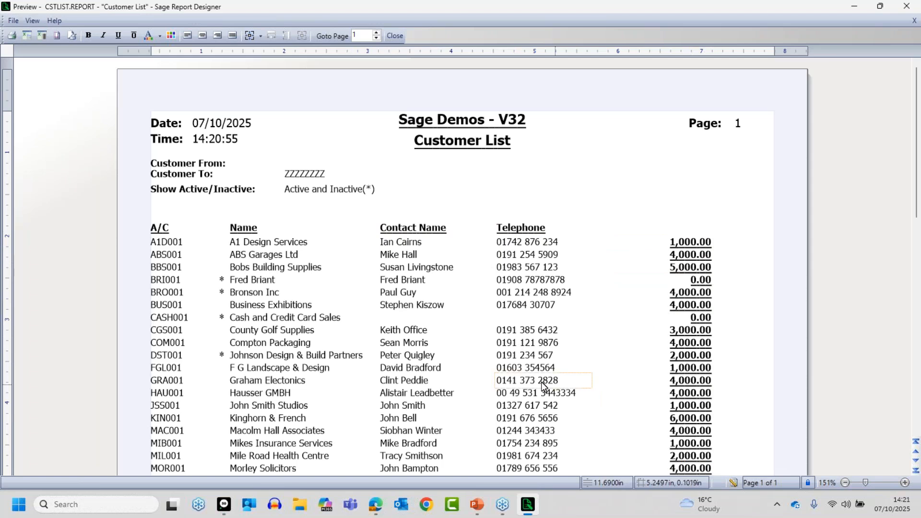
left_click(733, 482)
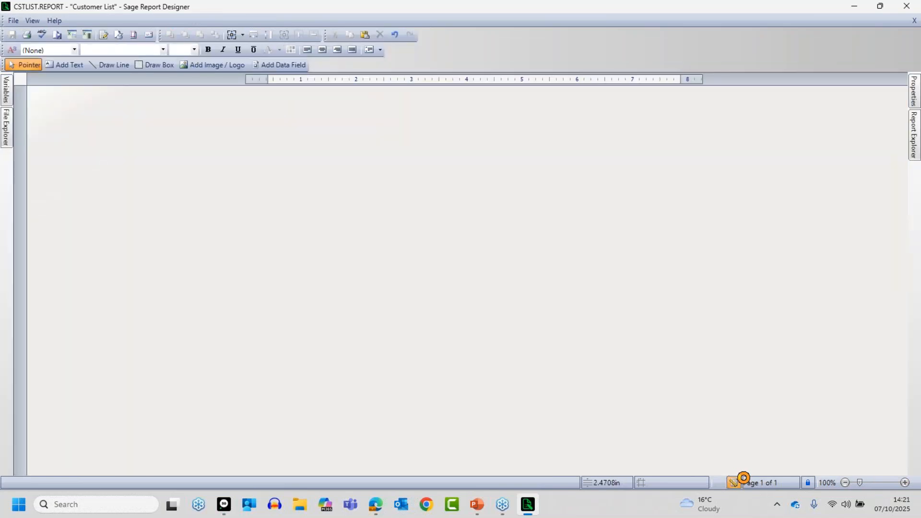
Delete the CREDIT_LIMIT field from the Details section and close the error list.
left_click(617, 269)
key("Delete")
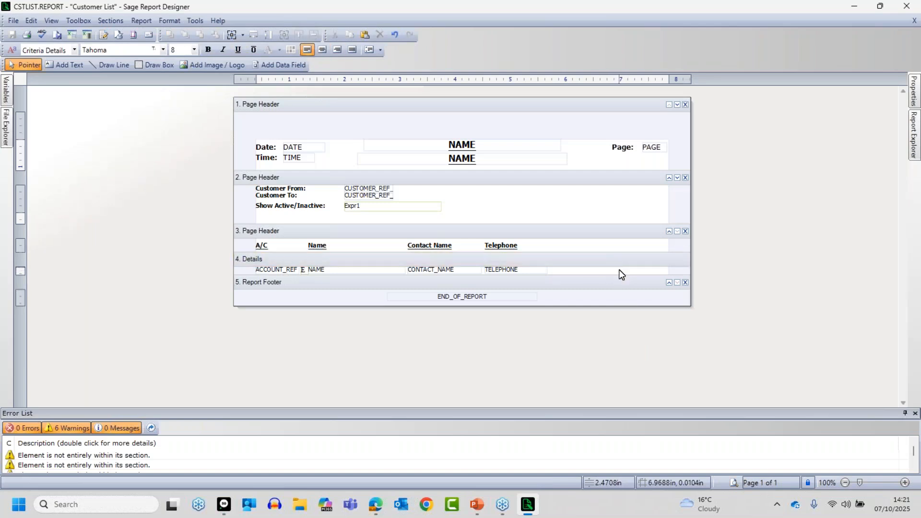
left_click(914, 413)
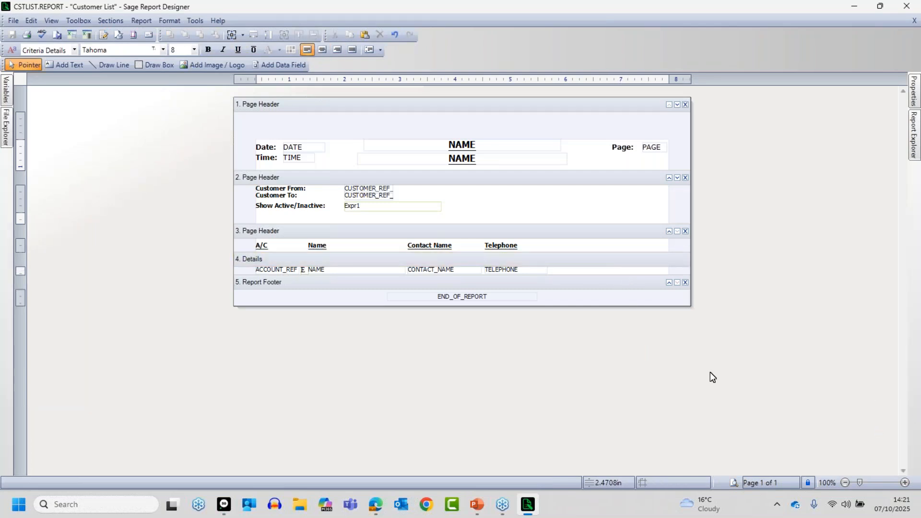
Enlarge the view of the Customer List report design to 148%.
left_click(682, 322)
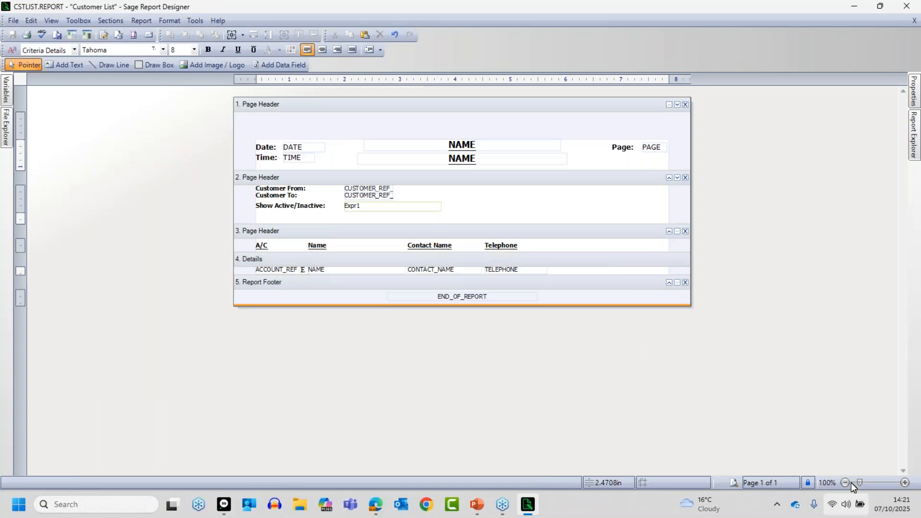
left_click(907, 482)
left_click(907, 482)
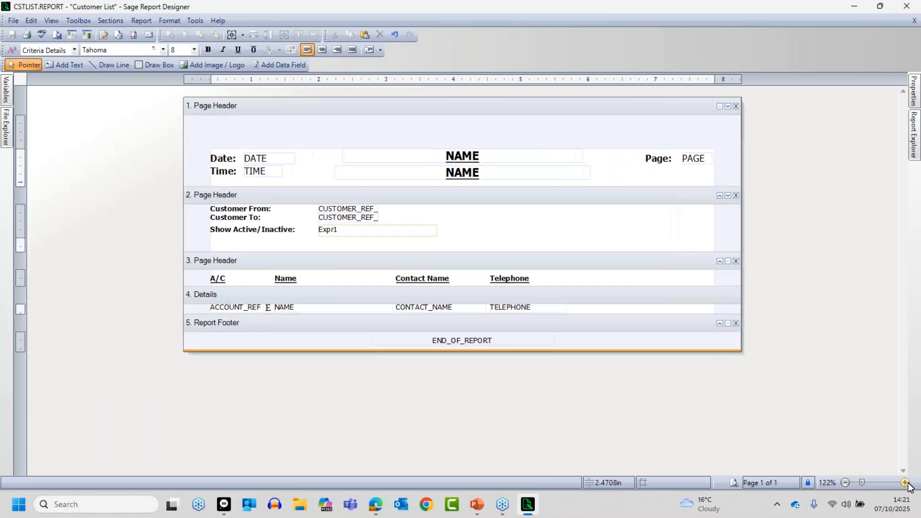
left_click(907, 482)
left_click(907, 483)
left_click(906, 482)
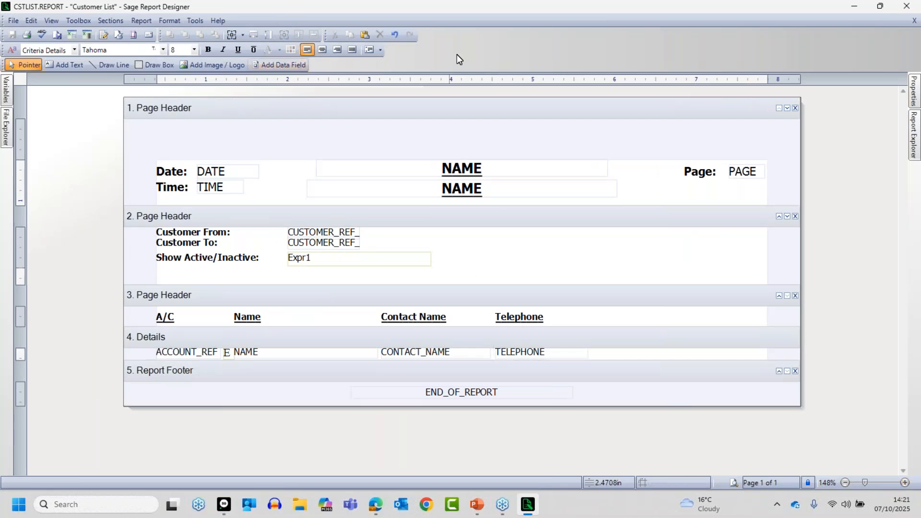
Hide the Toolbox - Basic toolbar and show it again.
right_click(492, 47)
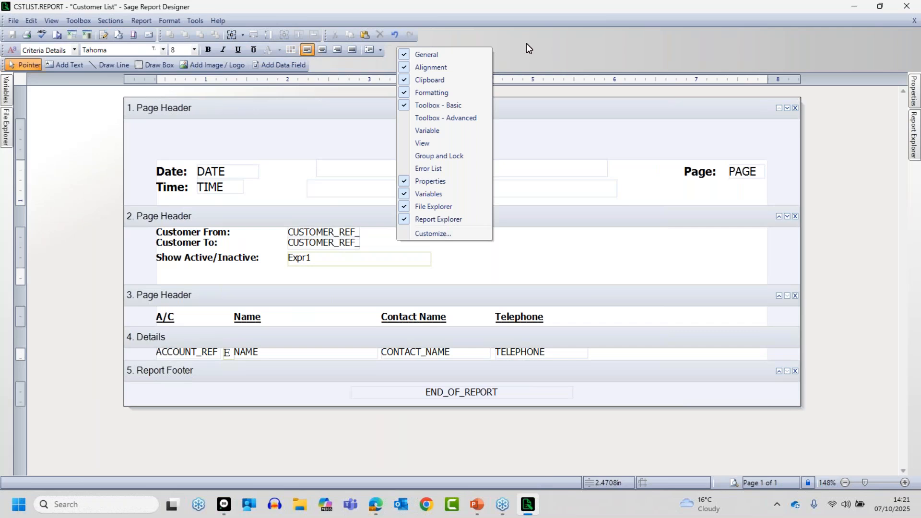
left_click(427, 105)
right_click(392, 35)
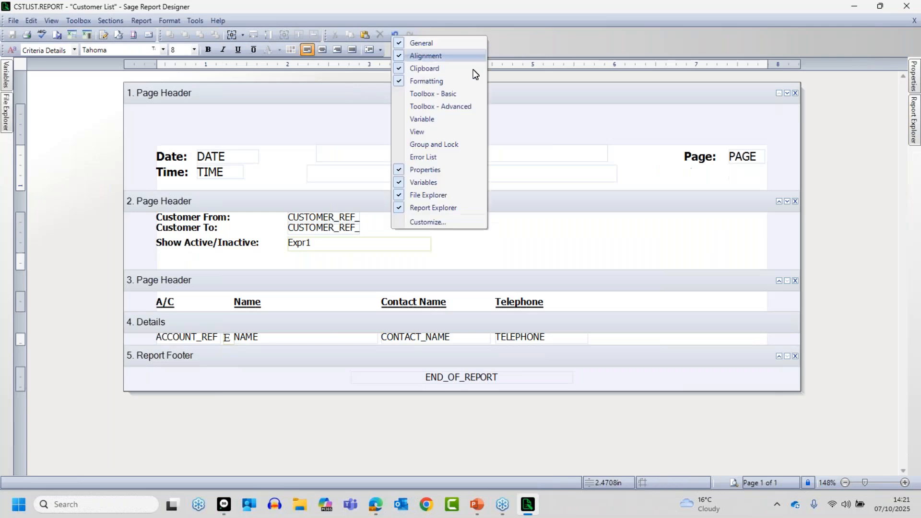
left_click(431, 93)
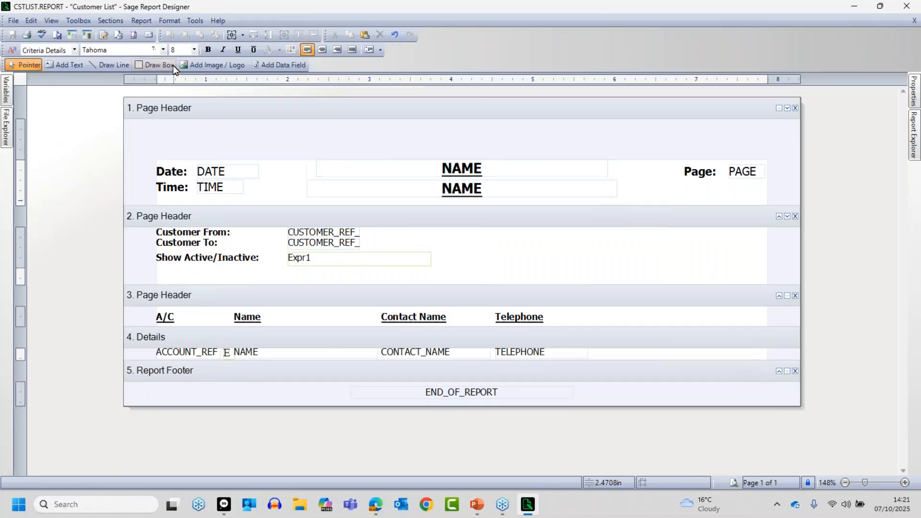
left_click(72, 20)
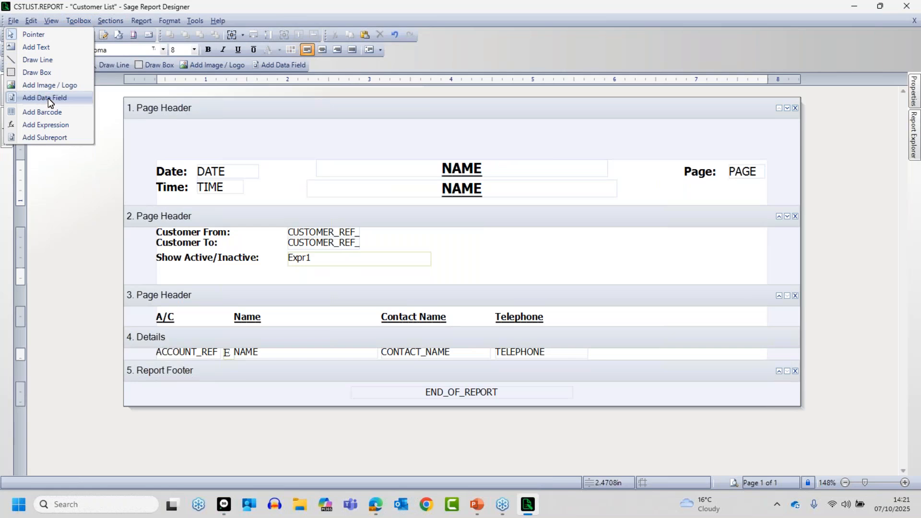
left_click(48, 97)
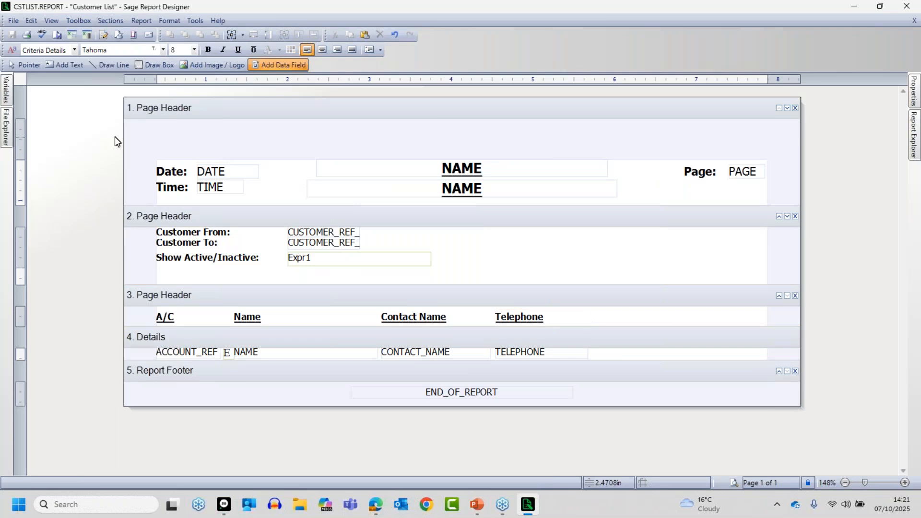
left_click(23, 67)
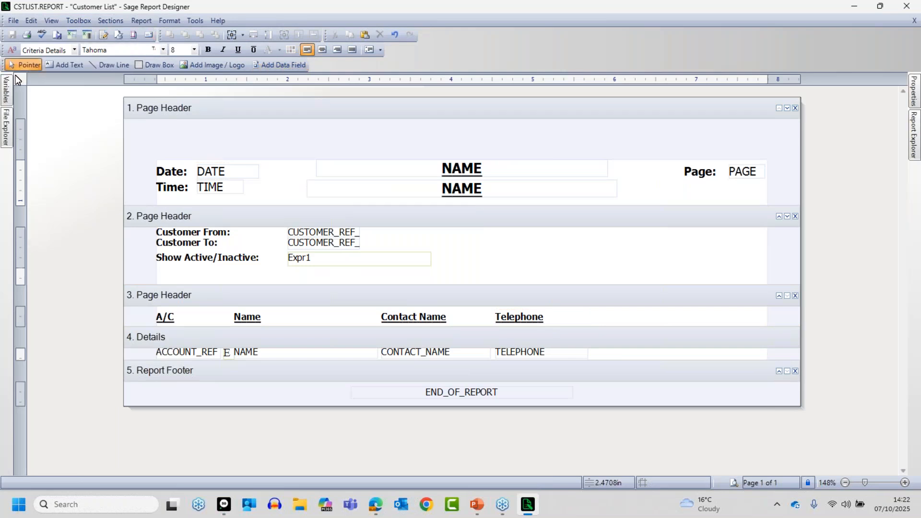
Hide the Variables pane, show it again and set it to auto-hide.
left_click(6, 92)
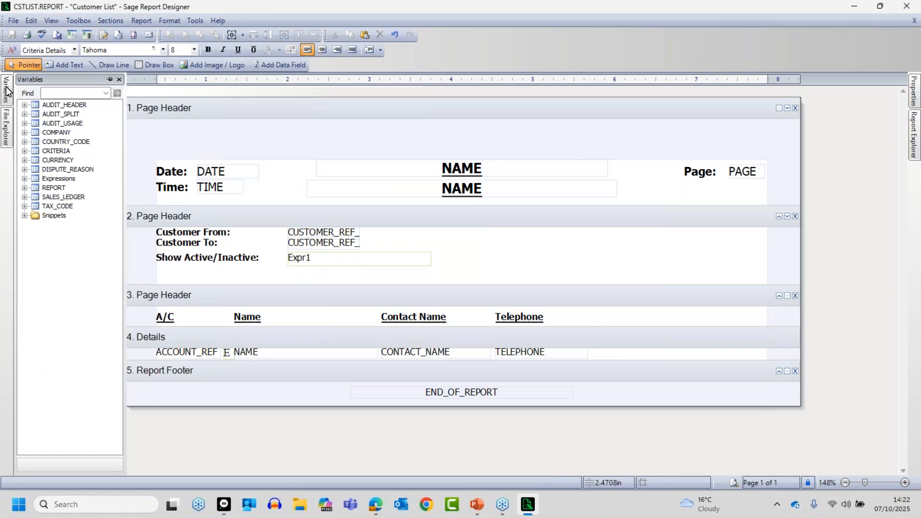
left_click(51, 21)
left_click(36, 124)
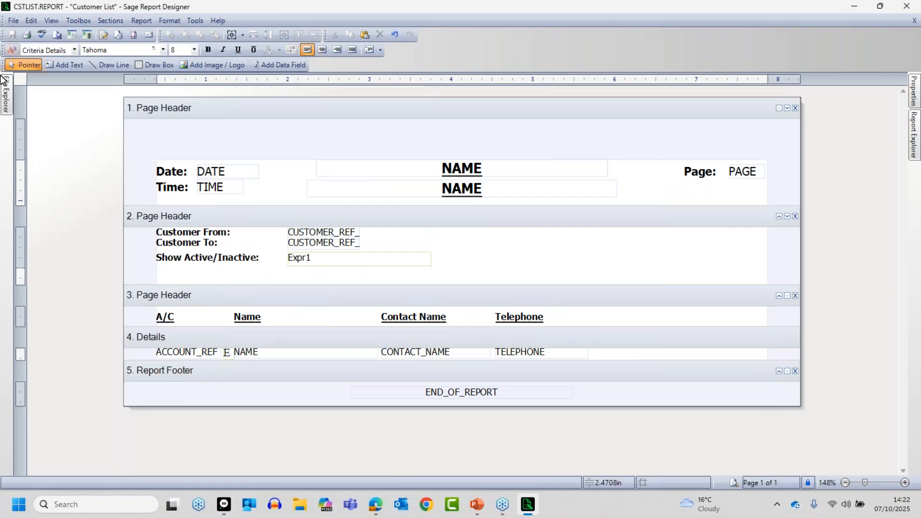
left_click(51, 22)
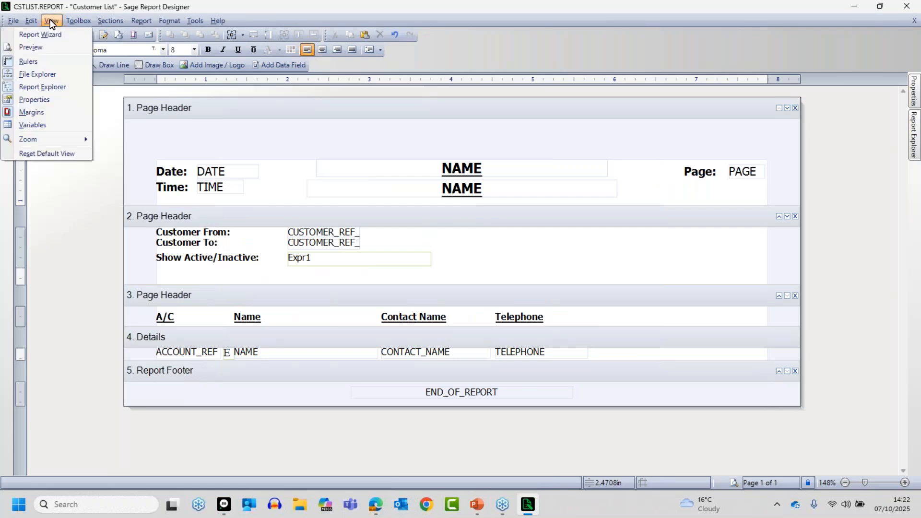
left_click(42, 124)
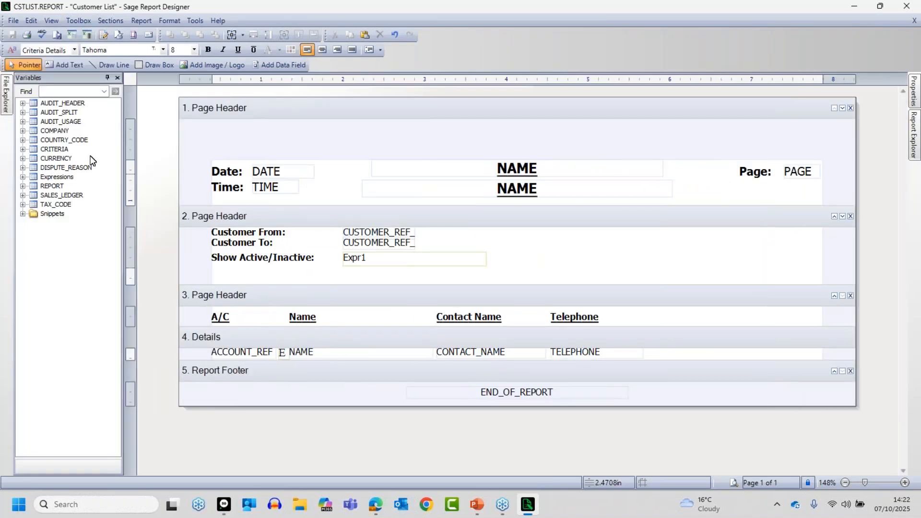
left_click(106, 78)
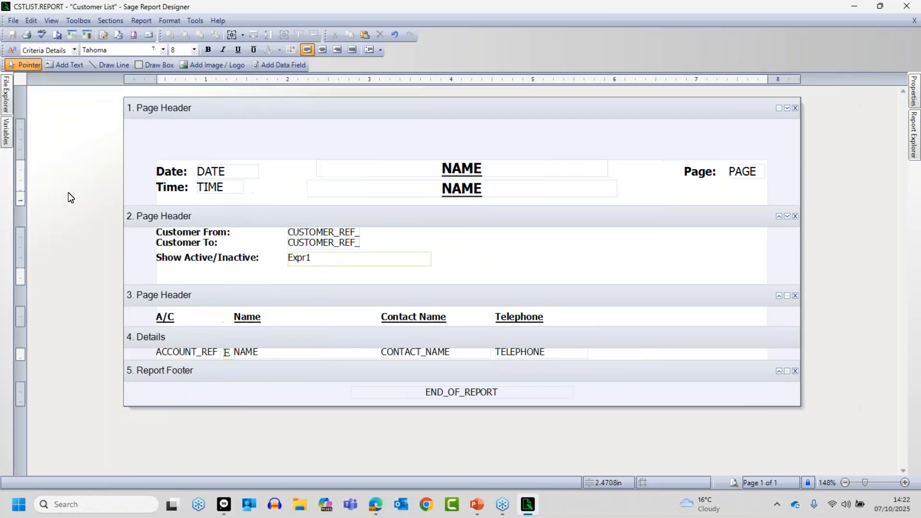
Insert the SALES_LEDGER variable CREDIT_LIMIT beside the TELEPHONE field in the Details section.
mouse_move(7, 141)
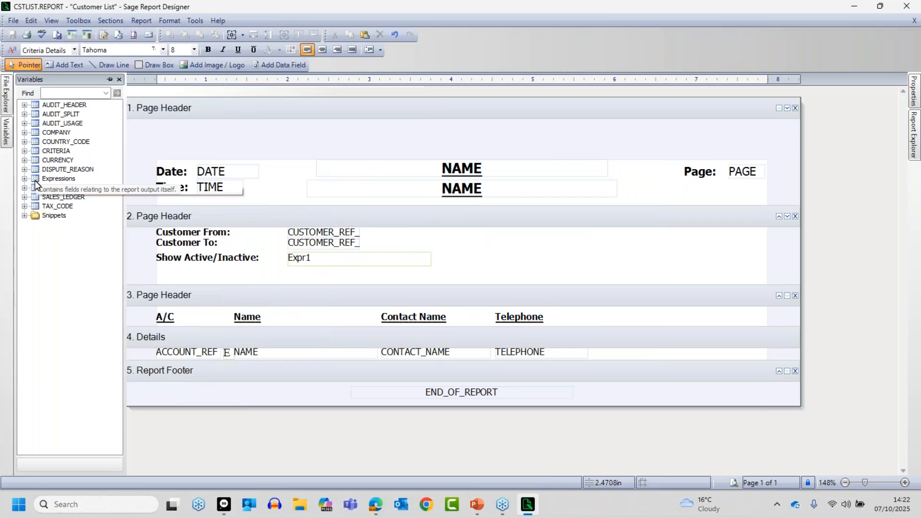
left_click(24, 197)
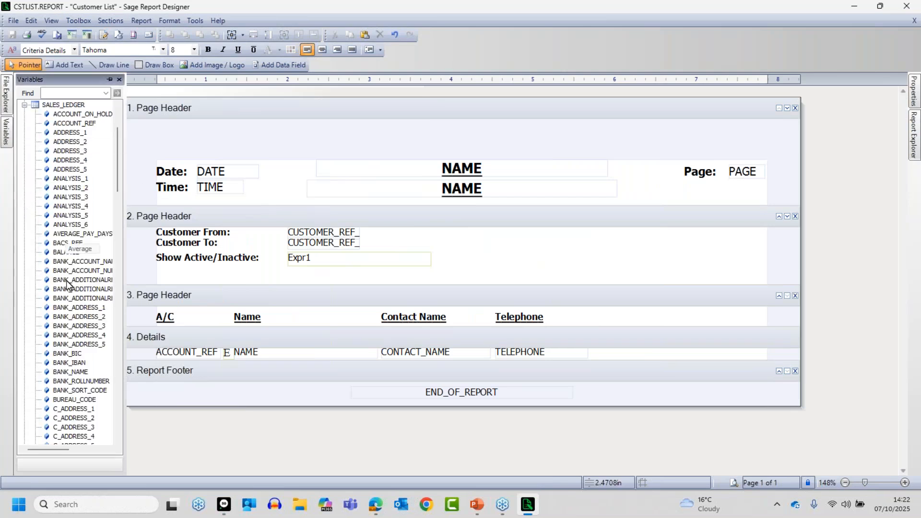
left_click_drag(118, 166, 119, 181)
scroll(110, 216, "down", 4)
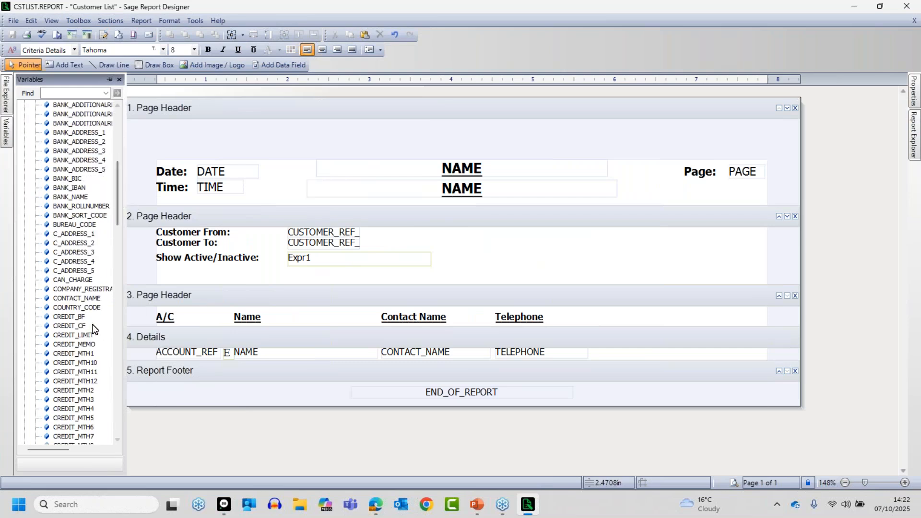
left_click(76, 335)
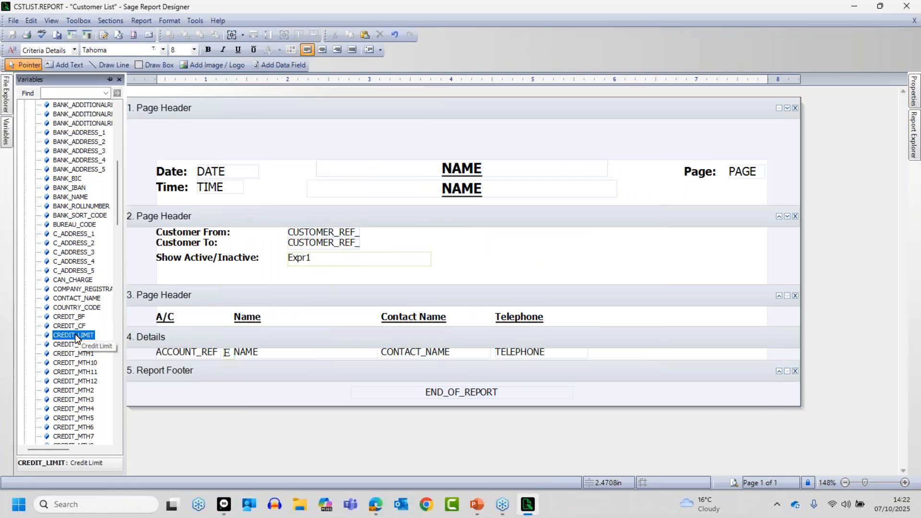
double_click(75, 334)
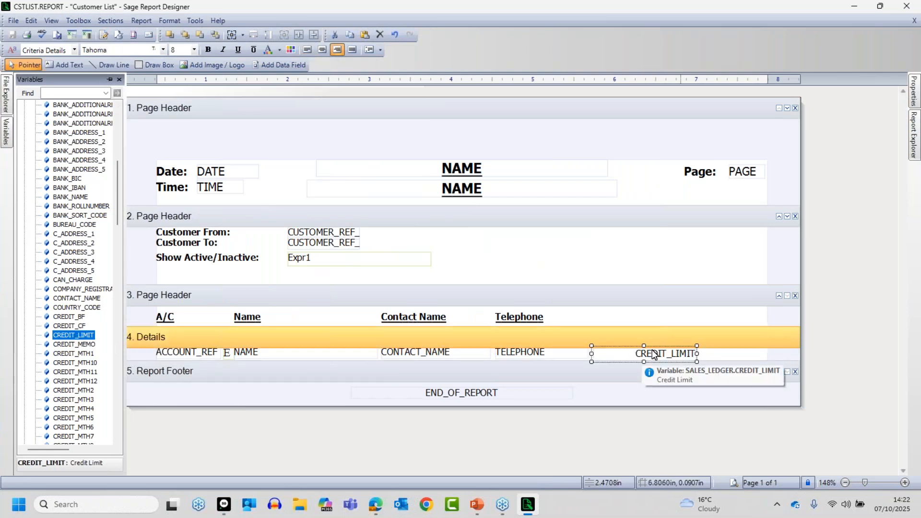
left_click(715, 362)
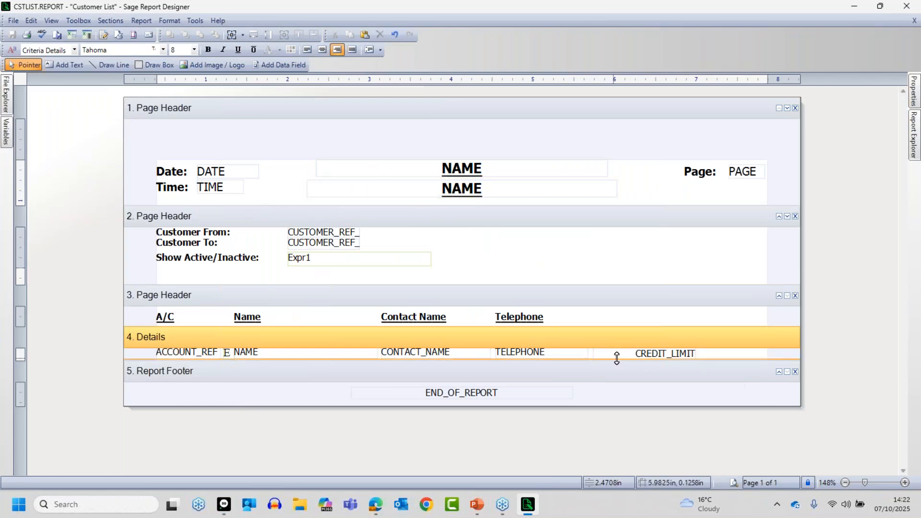
Apply the Criteria Details style to the CREDIT_LIMIT field so it matches the TELEPHONE field.
left_click(551, 356)
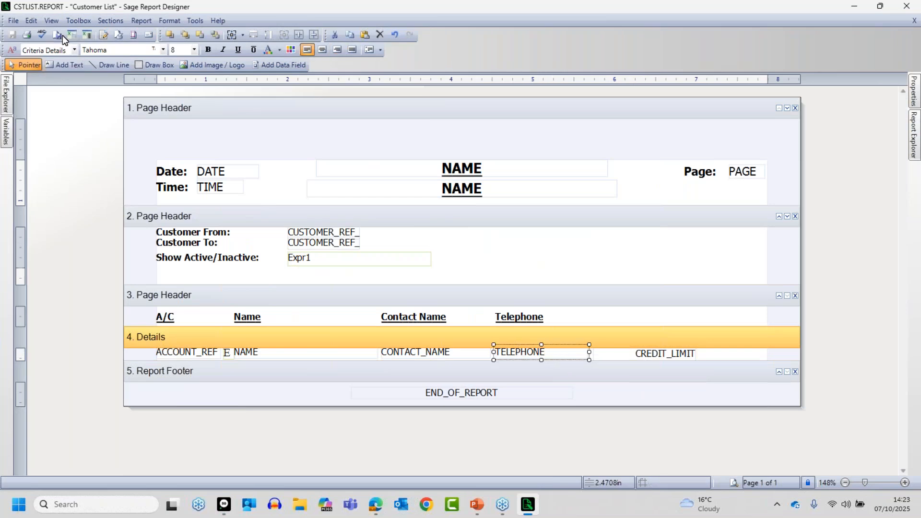
left_click(644, 349)
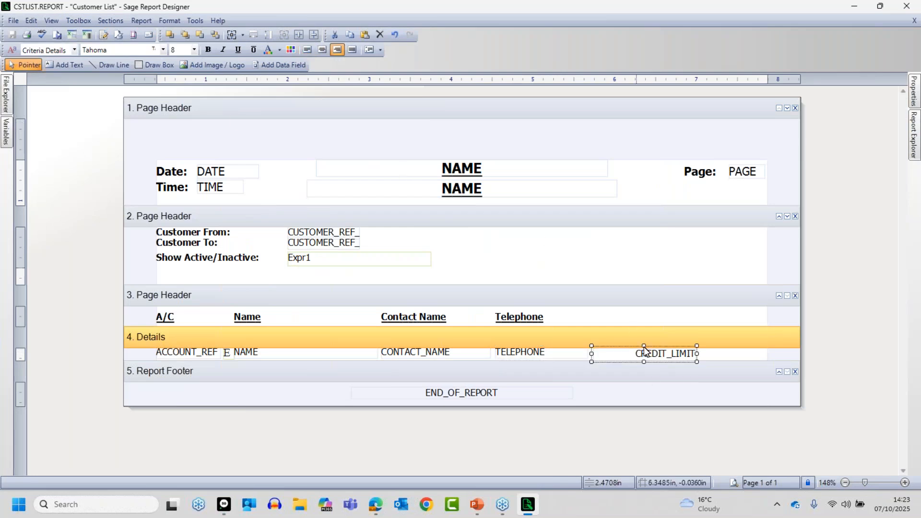
left_click(74, 49)
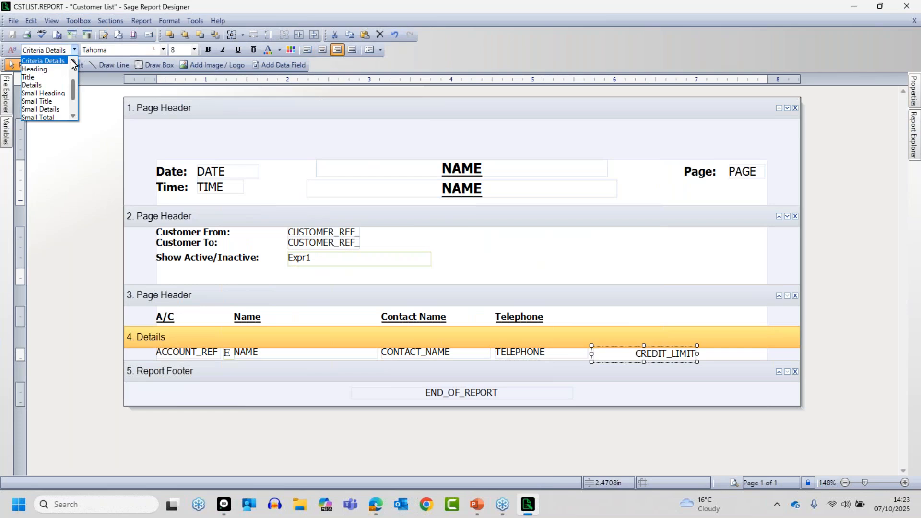
left_click_drag(75, 83, 74, 77)
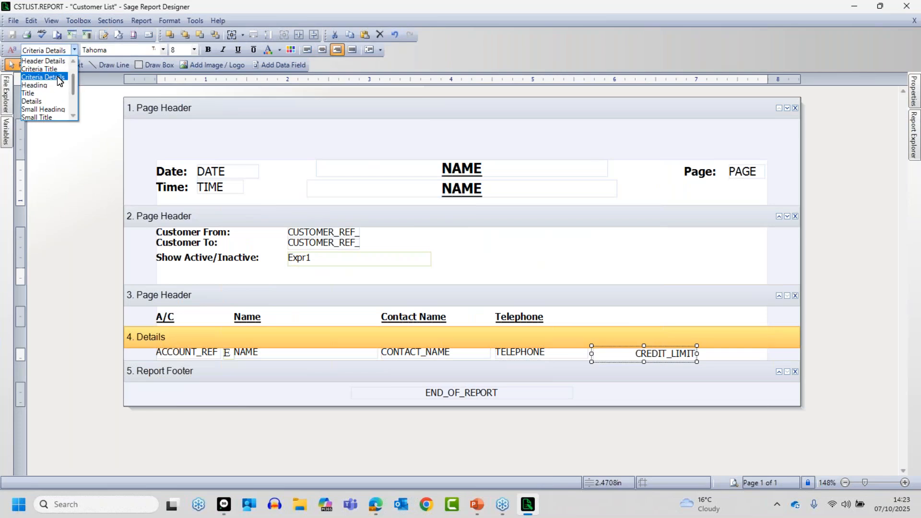
left_click(57, 77)
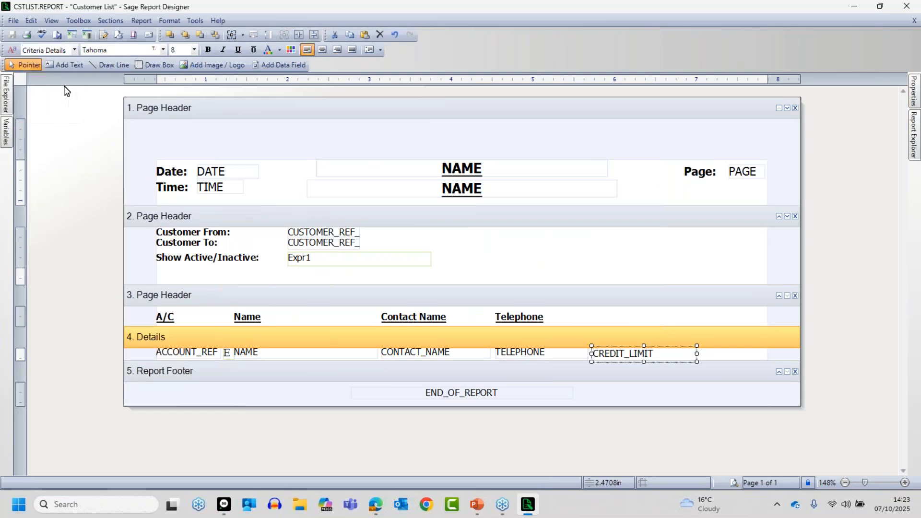
left_click(706, 358)
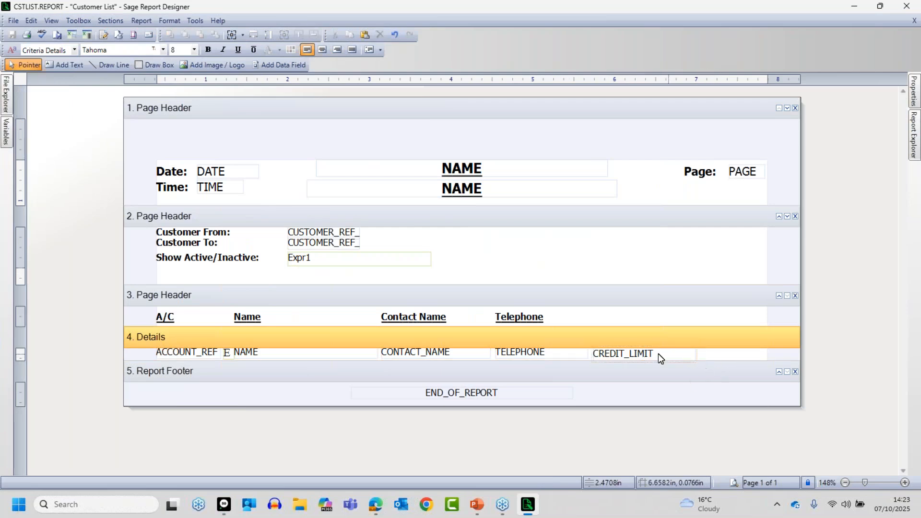
Duplicate the Telephone heading in Page Header 3 and align the copy above the CREDIT_LIMIT field.
left_click(641, 352)
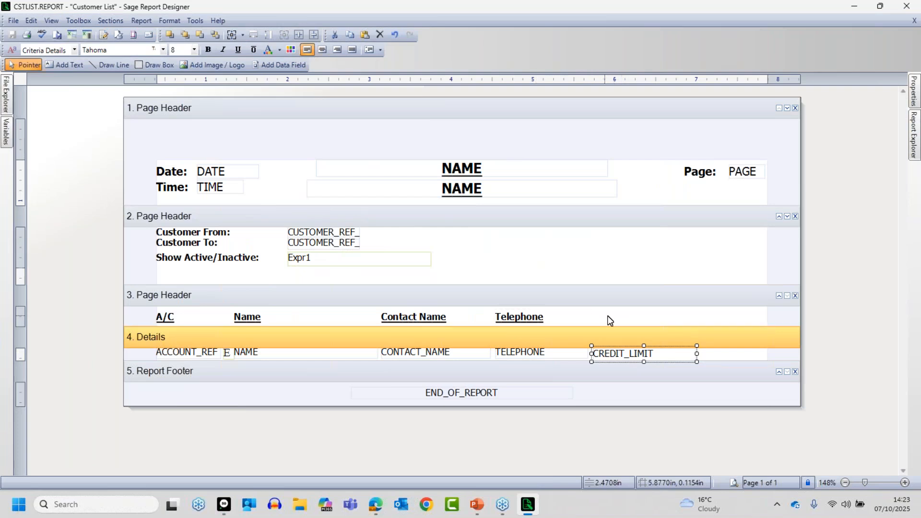
right_click(506, 316)
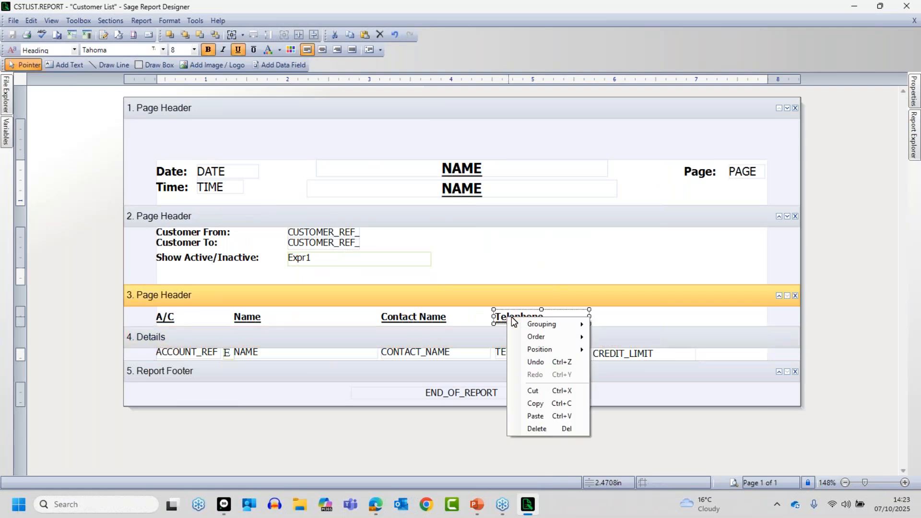
left_click(540, 403)
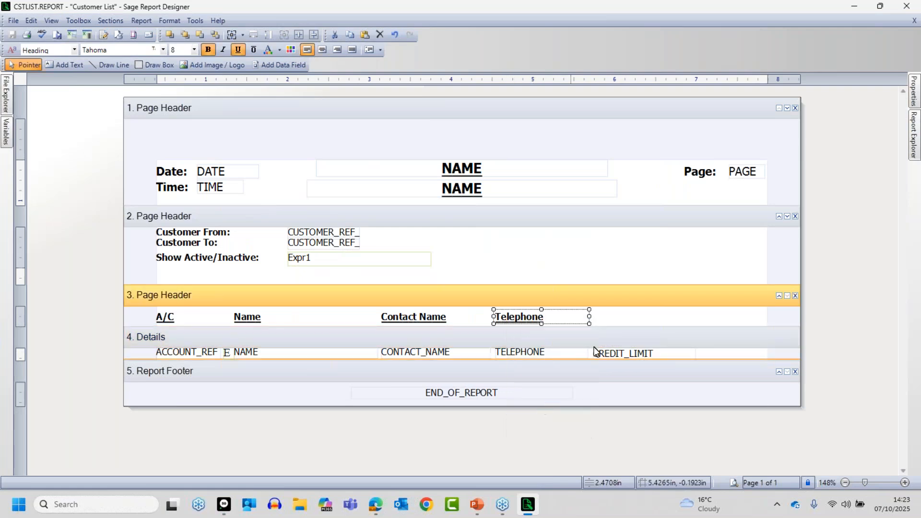
left_click(620, 321)
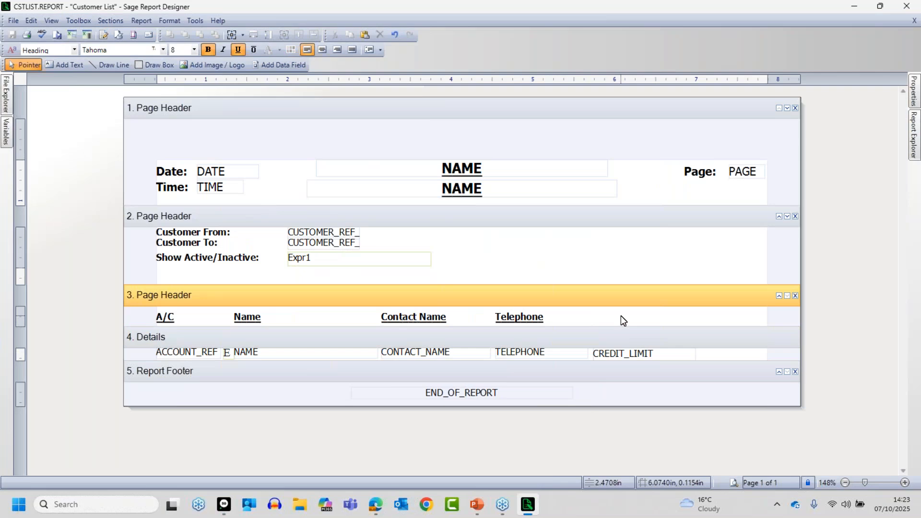
right_click(620, 316)
left_click(650, 377)
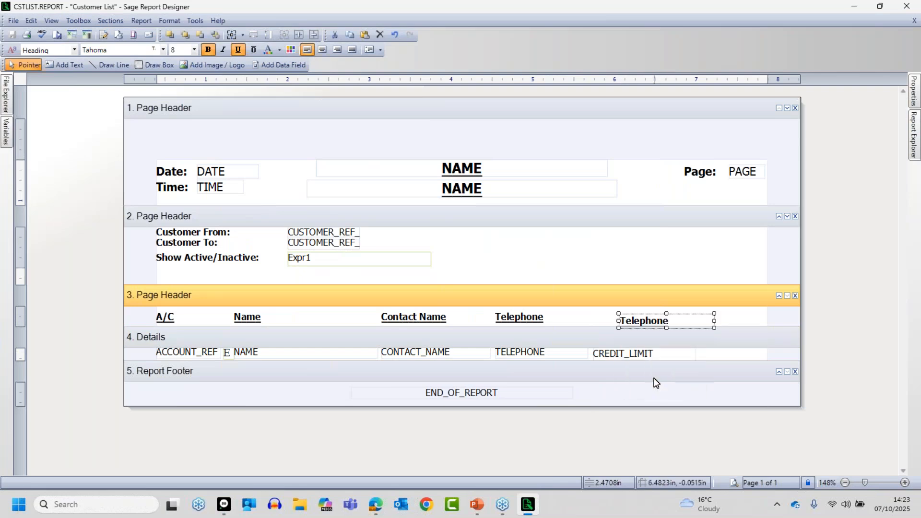
left_click_drag(642, 321, 614, 318)
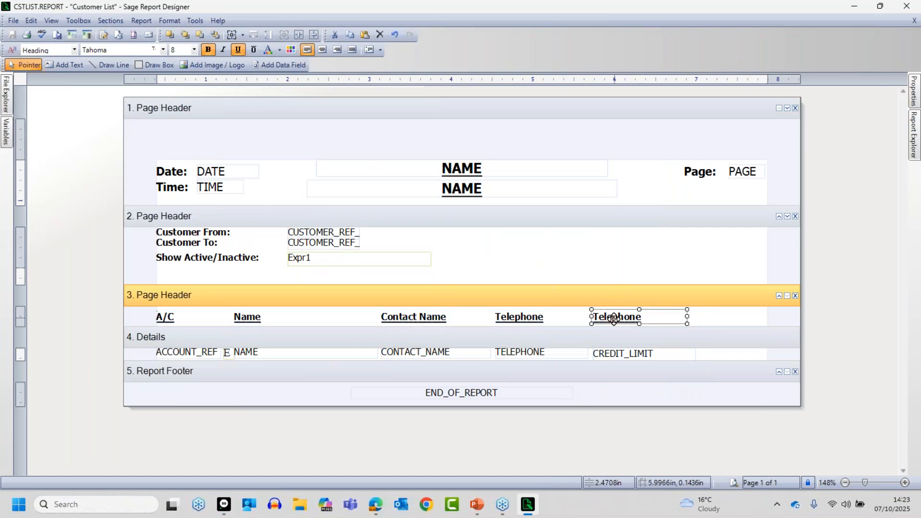
left_click(710, 320)
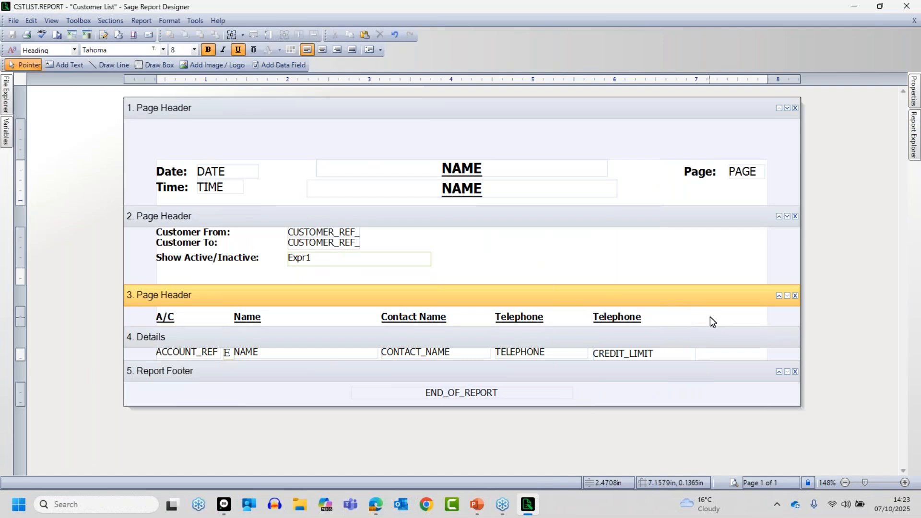
Change the text of the duplicated Telephone heading above the CREDIT_LIMIT field to "Credit Limit".
left_click(610, 316)
left_click(615, 321)
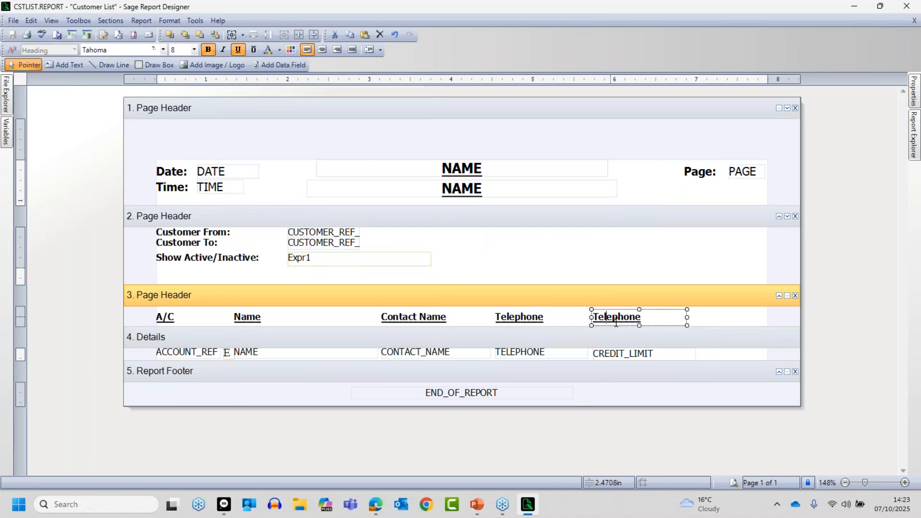
key("Delete")
key("Delete")
key("Delete")
key("Delete")
key("Delete")
key("Delete")
key("BackSpace")
key("BackSpace")
type("Credi")
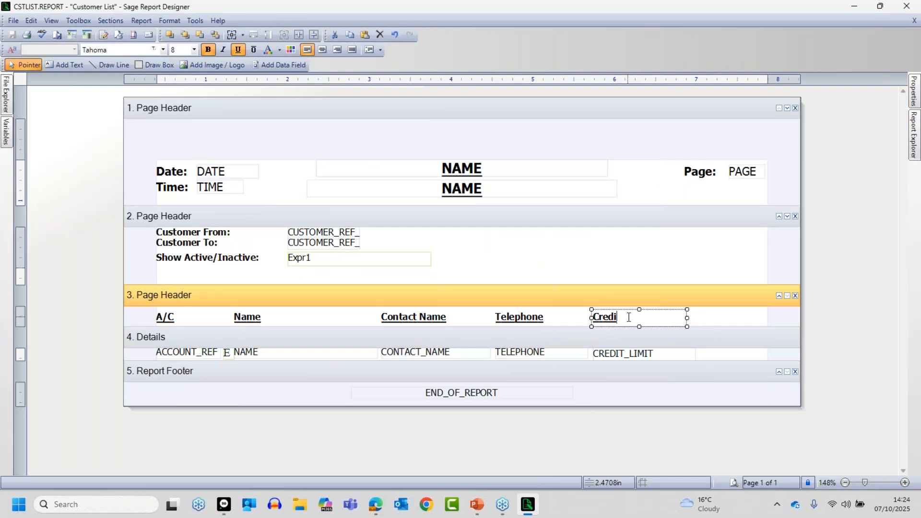
type("t Limit")
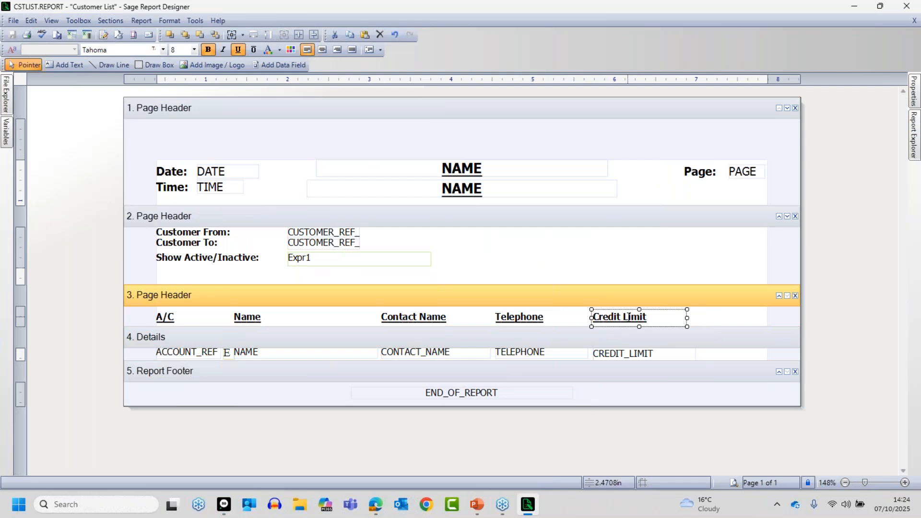
left_click(741, 319)
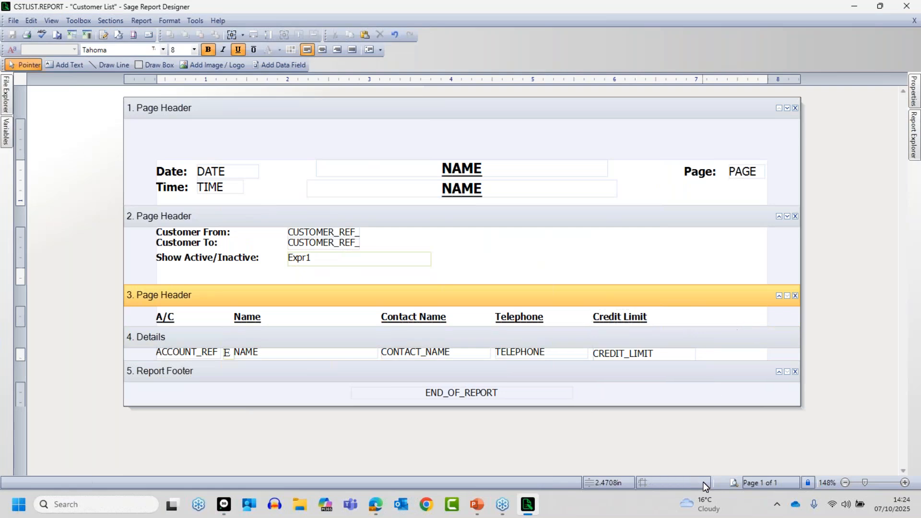
Preview the Customer List report with the default criteria to check the credit limit column, and return to the design.
left_click(732, 482)
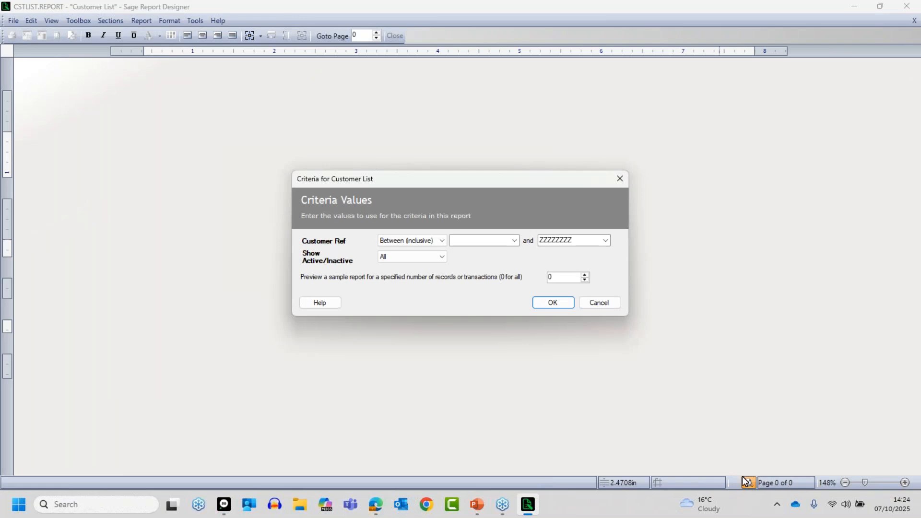
left_click(552, 303)
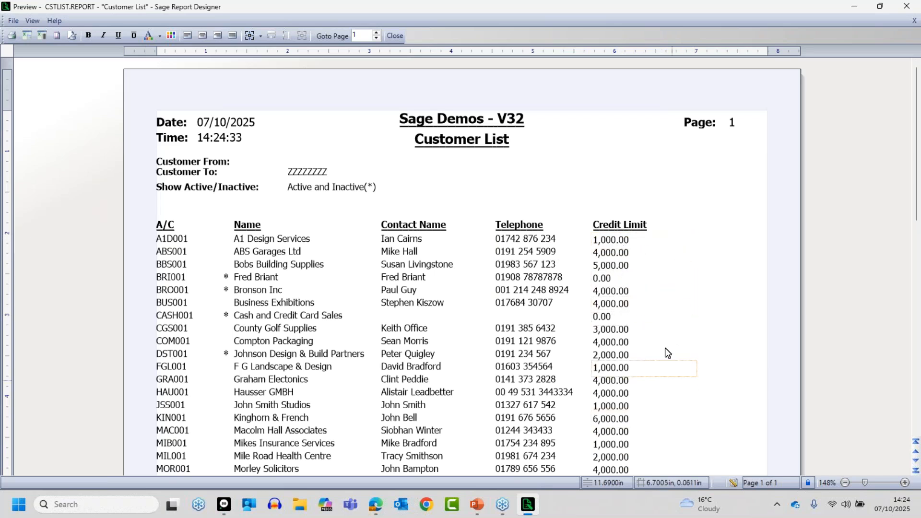
left_click(734, 481)
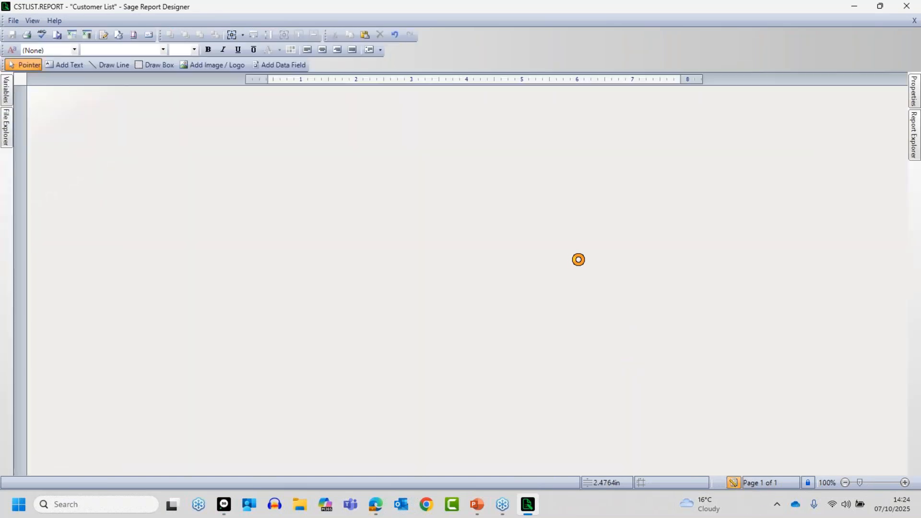
Right-align the CREDIT_LIMIT field without updating the Criteria Details style, and narrow the field to sit closer beneath its heading.
left_click(573, 270)
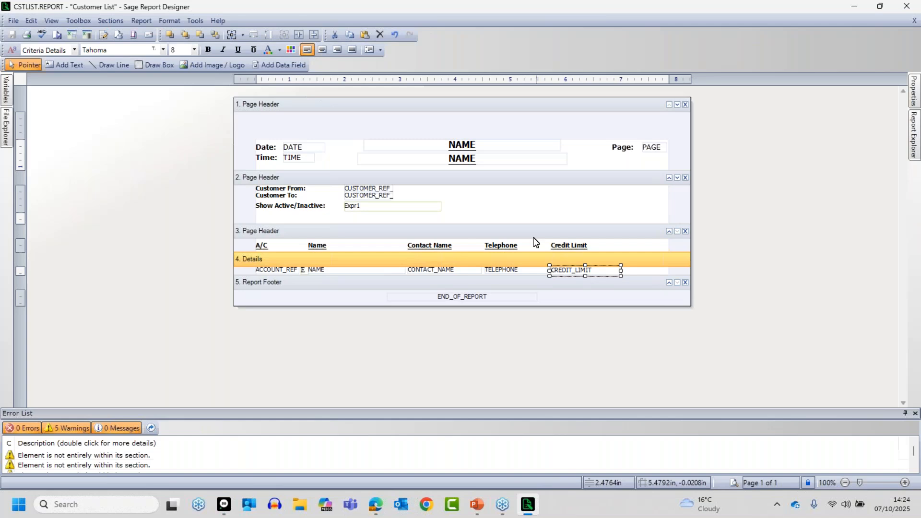
left_click(337, 50)
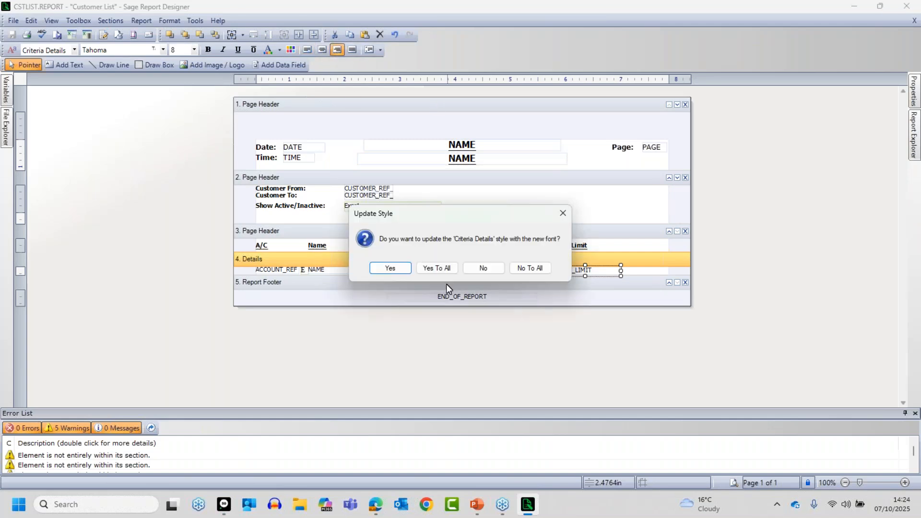
left_click(484, 268)
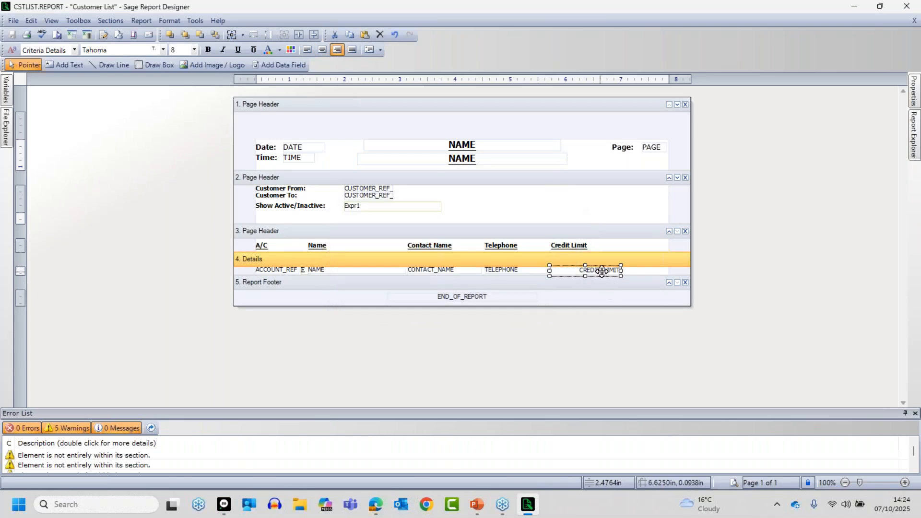
left_click_drag(620, 270, 600, 273)
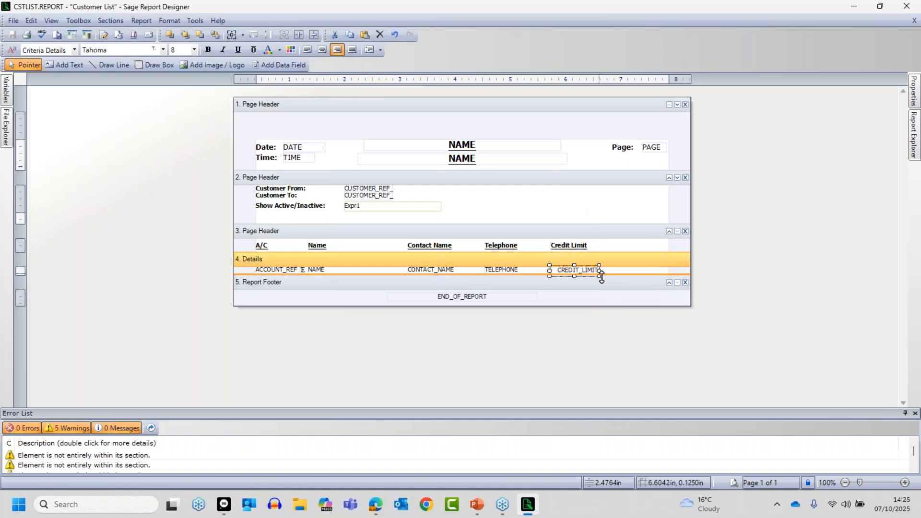
left_click(626, 286)
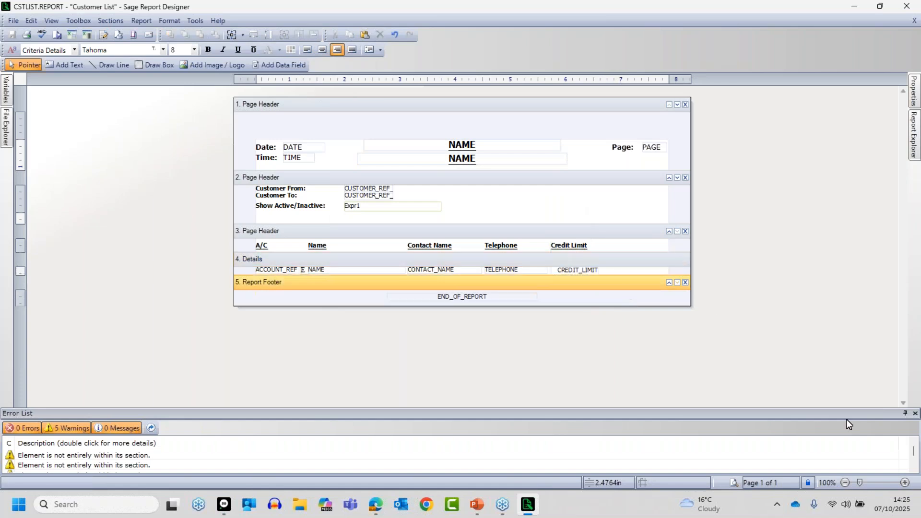
Preview the report again with the default criteria, examine the credit limit alignment enlarged to 146%, and return to the design.
left_click(734, 482)
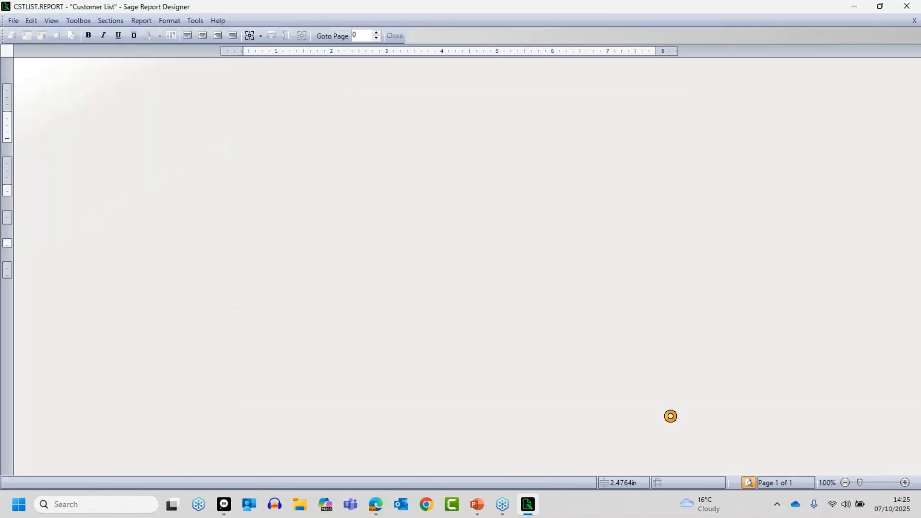
left_click(559, 303)
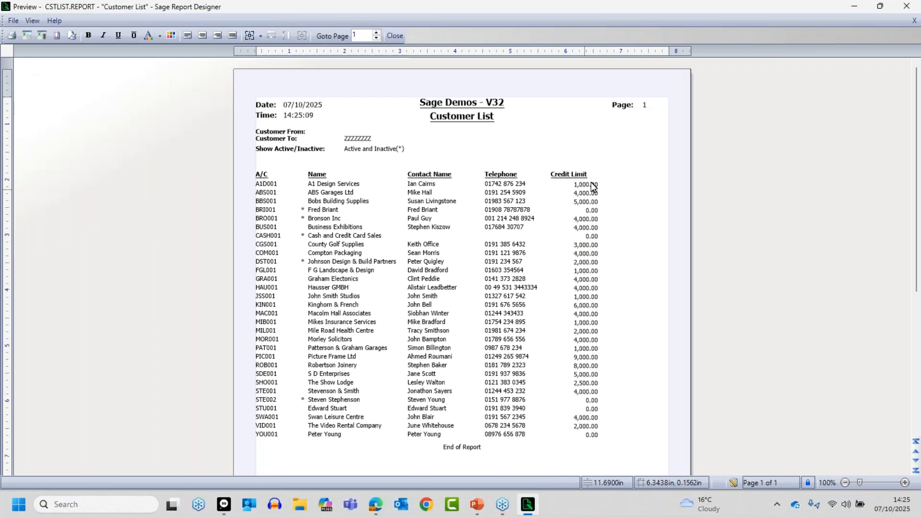
left_click(905, 482)
left_click(905, 483)
left_click(905, 483)
left_click(905, 483)
left_click(905, 483)
left_click(905, 482)
left_click(904, 483)
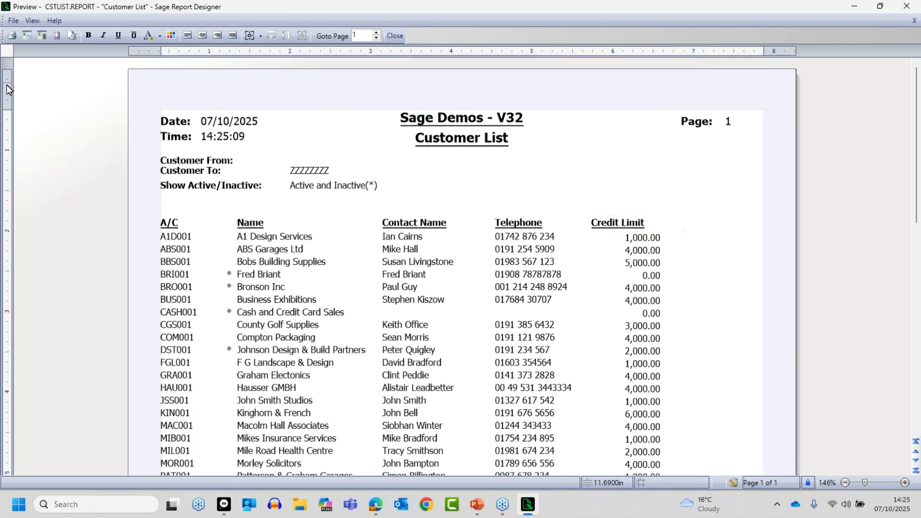
left_click(733, 482)
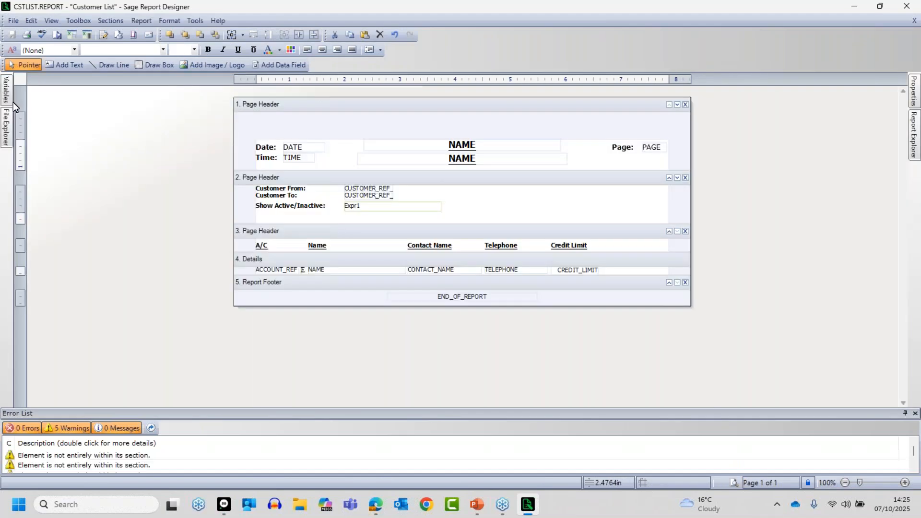
Close the Customer List report design and the Customer reports window.
mouse_move(6, 96)
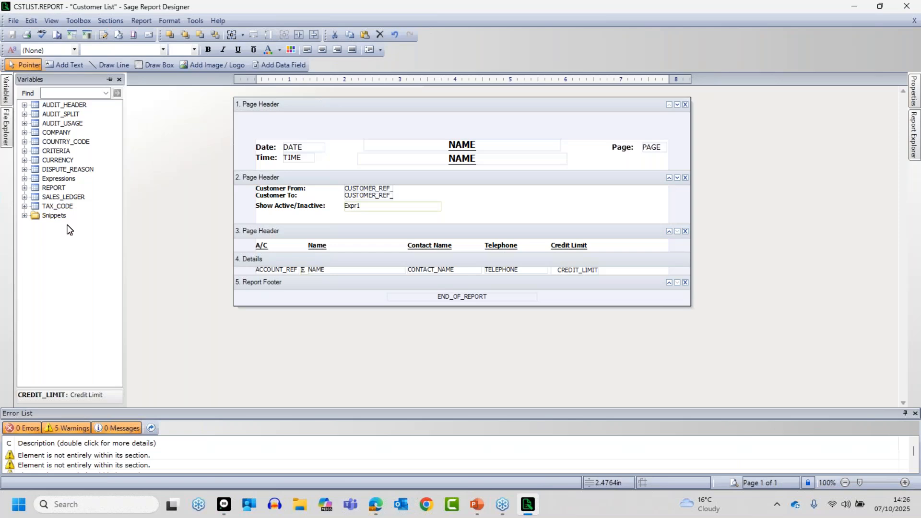
left_click(908, 4)
left_click(485, 293)
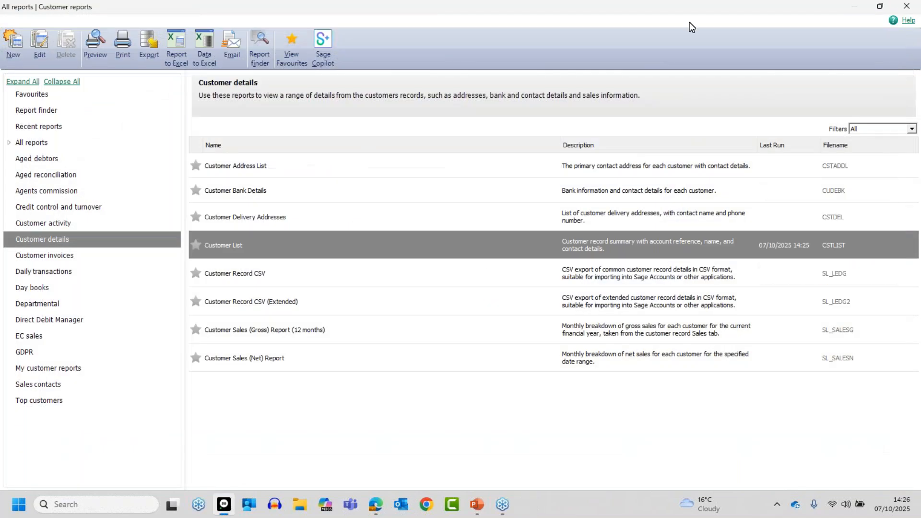
left_click(906, 5)
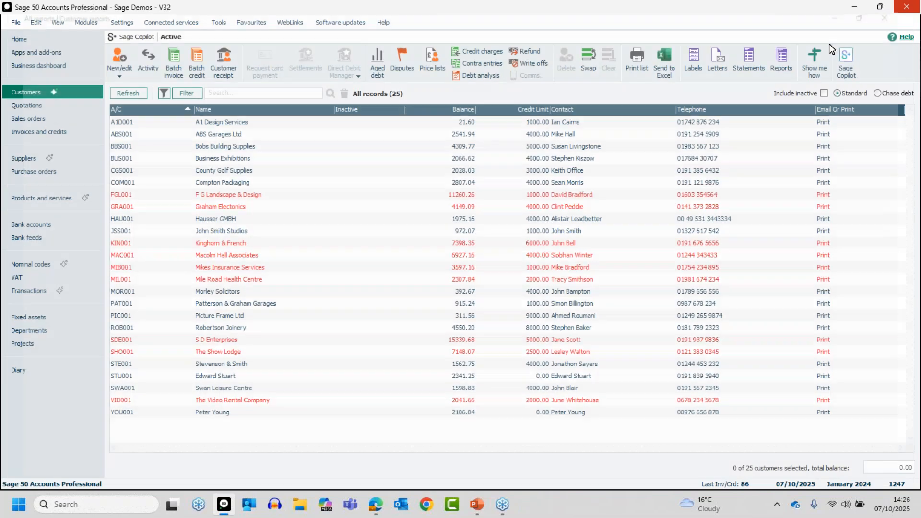
Open the Supplier List report from the Supplier details category of the supplier reports for editing.
left_click(25, 157)
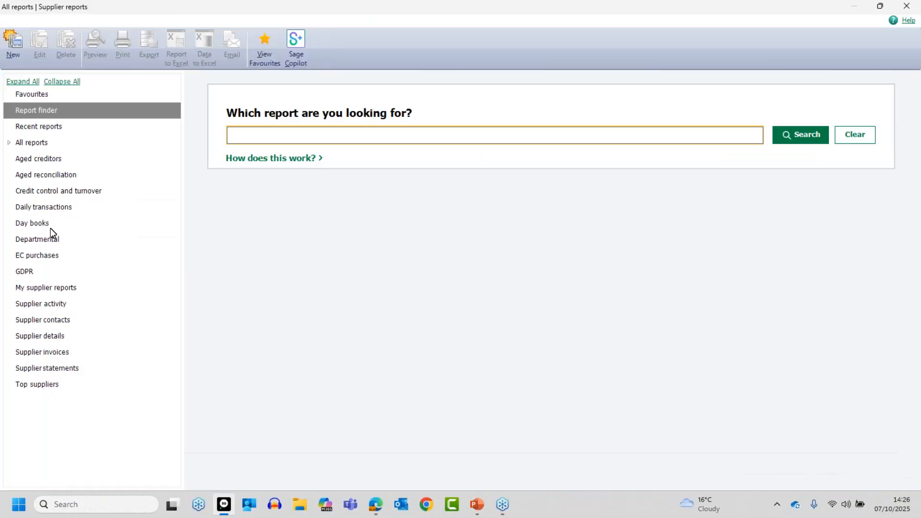
left_click(39, 336)
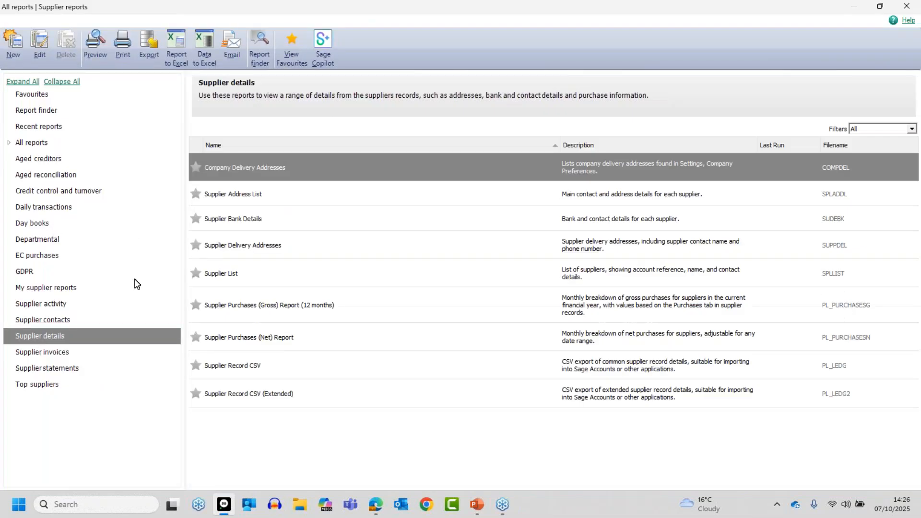
left_click(221, 277)
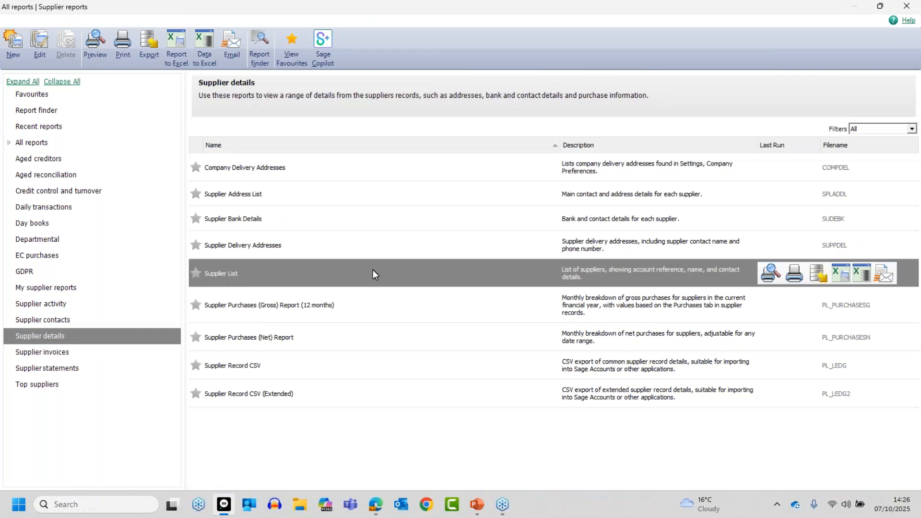
left_click(43, 43)
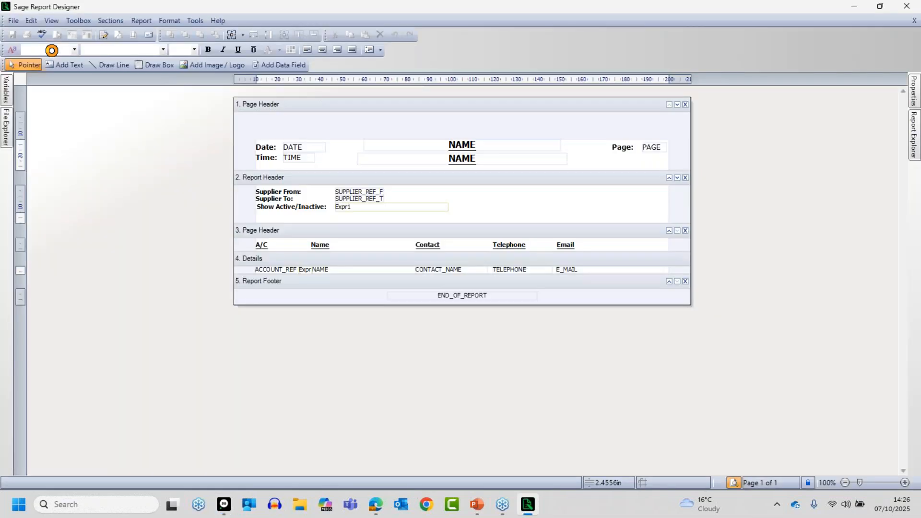
Examine the PURCHASE_LEDGER variables available for the Supplier List report.
left_click(904, 482)
left_click(905, 482)
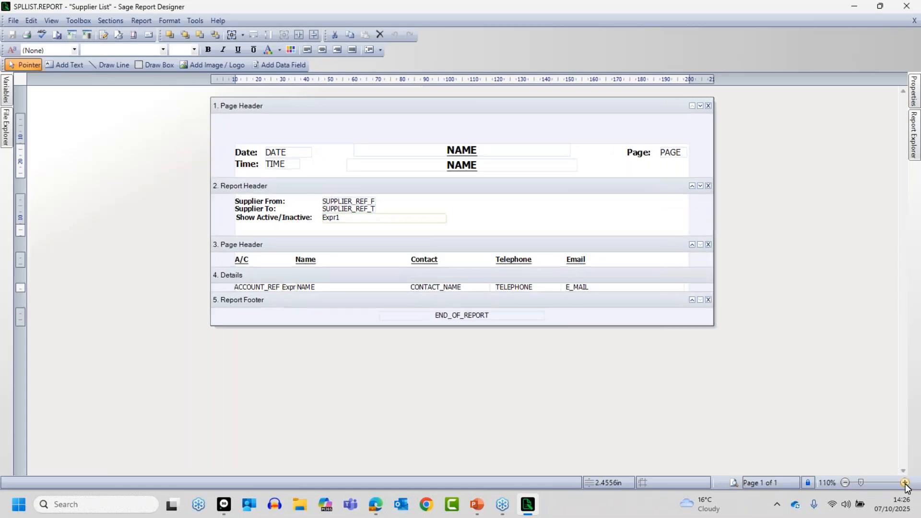
left_click(7, 92)
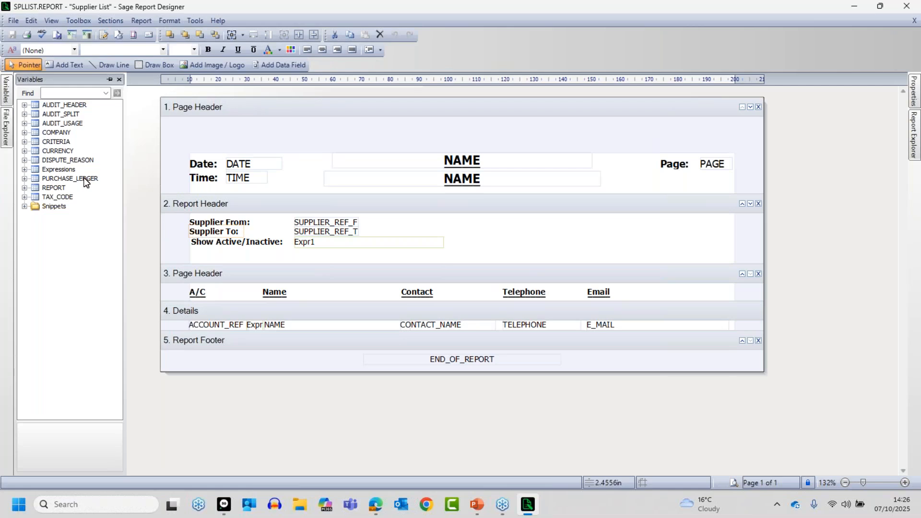
left_click(24, 179)
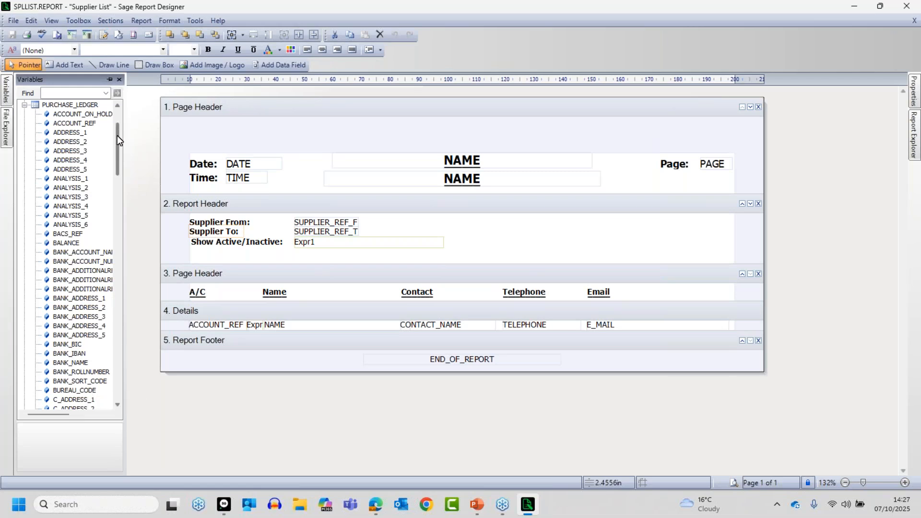
left_click_drag(117, 135, 129, 362)
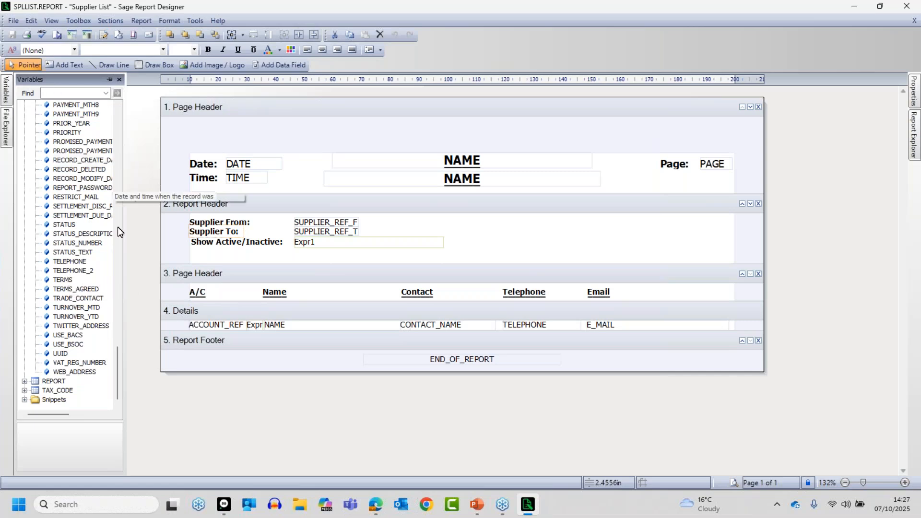
left_click_drag(117, 348, 116, 188)
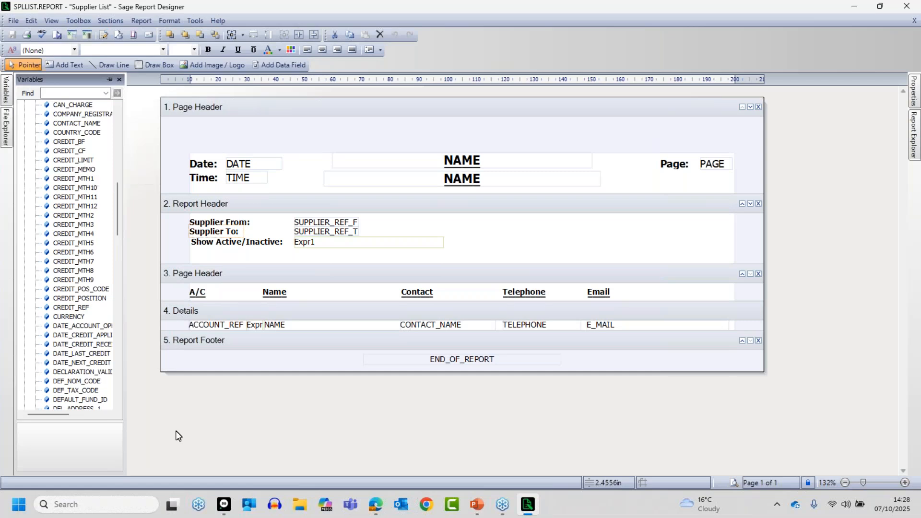
Switch to Microsoft Edge and replace the open Sage article and Help Centre pages with a blank new tab.
left_click(376, 504)
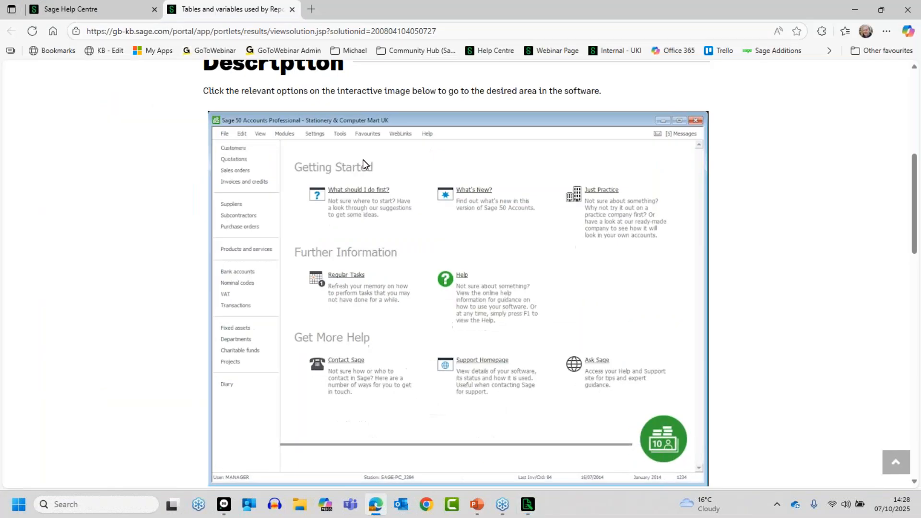
left_click(292, 9)
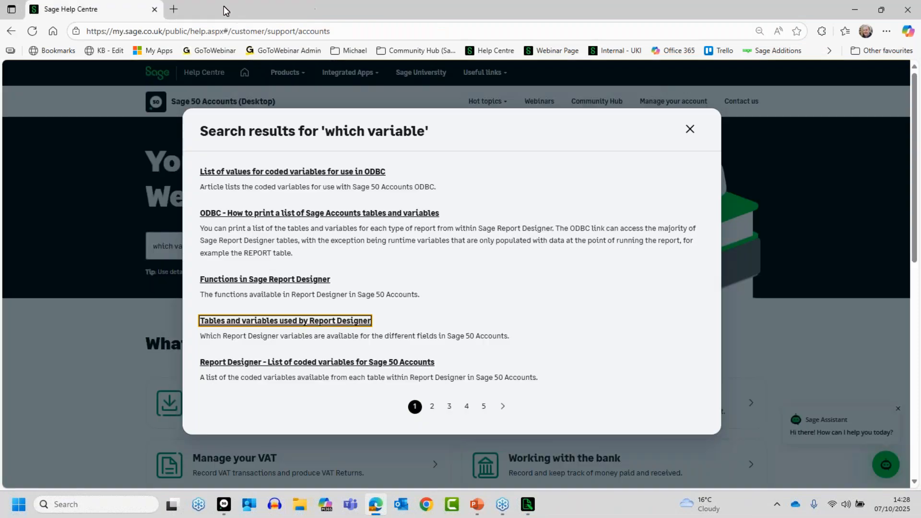
left_click(174, 9)
left_click(155, 10)
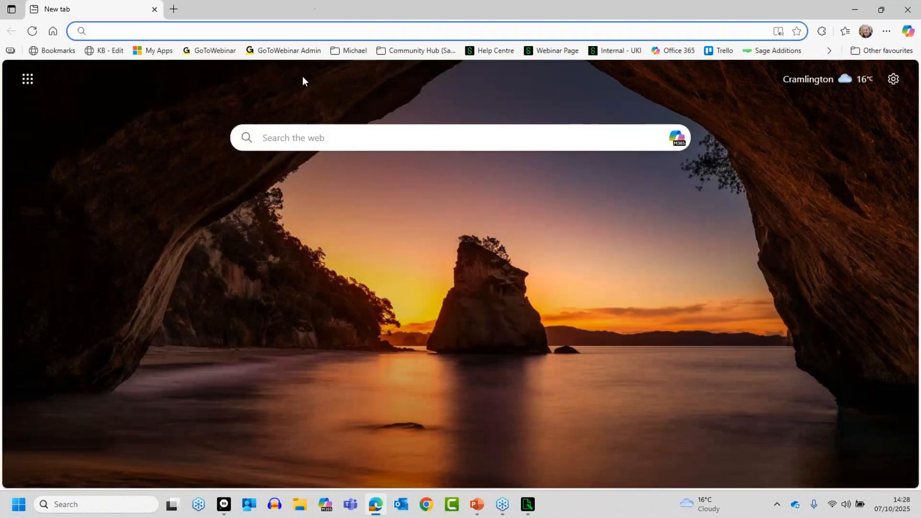
Open the Sage Help Centre at sage.co.uk/help.
left_click(191, 30)
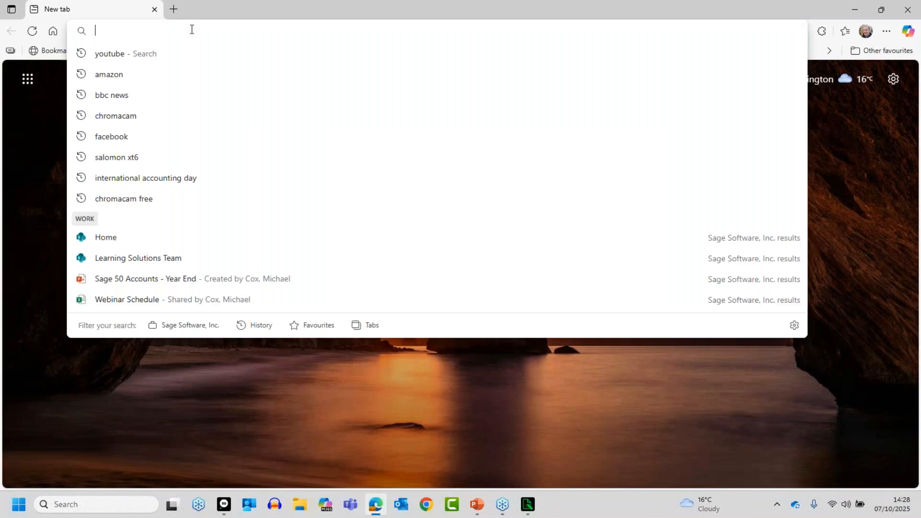
type("sage.co")
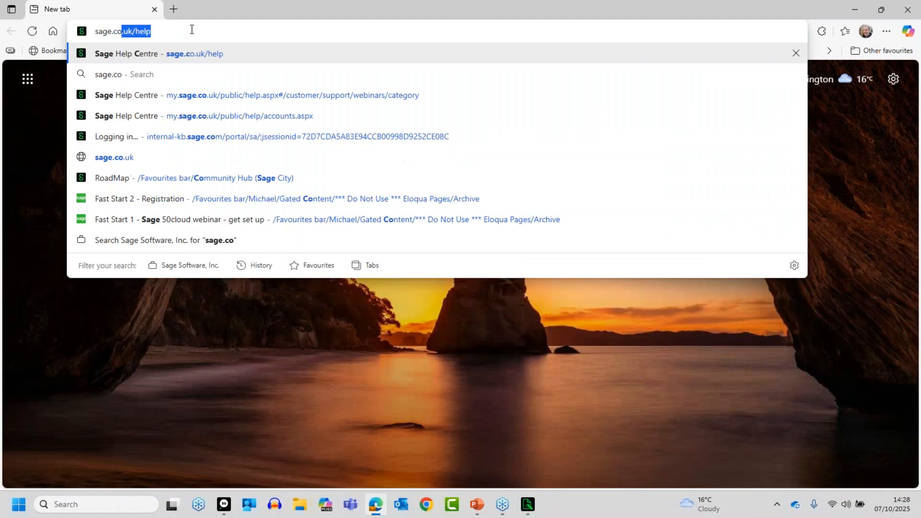
type(".uk/help")
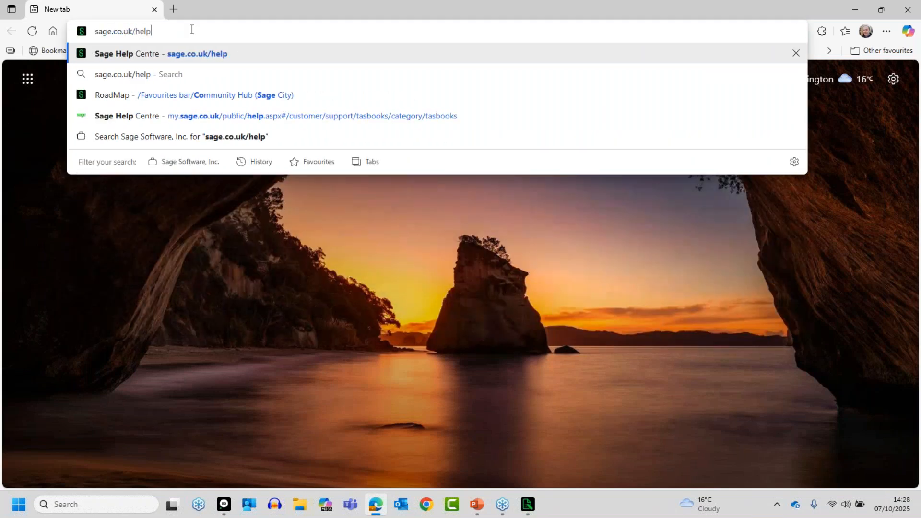
key("Return")
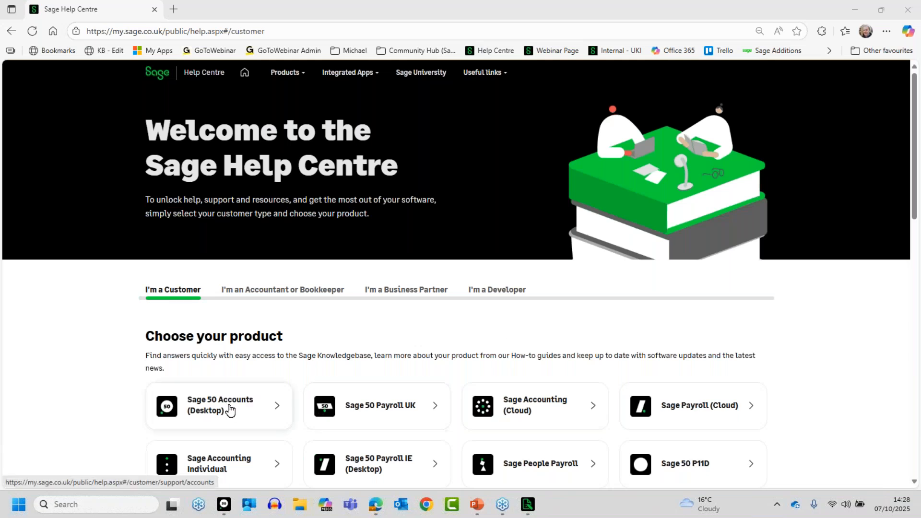
Search the Sage 50 Accounts (Desktop) help for "which variable".
left_click(213, 408)
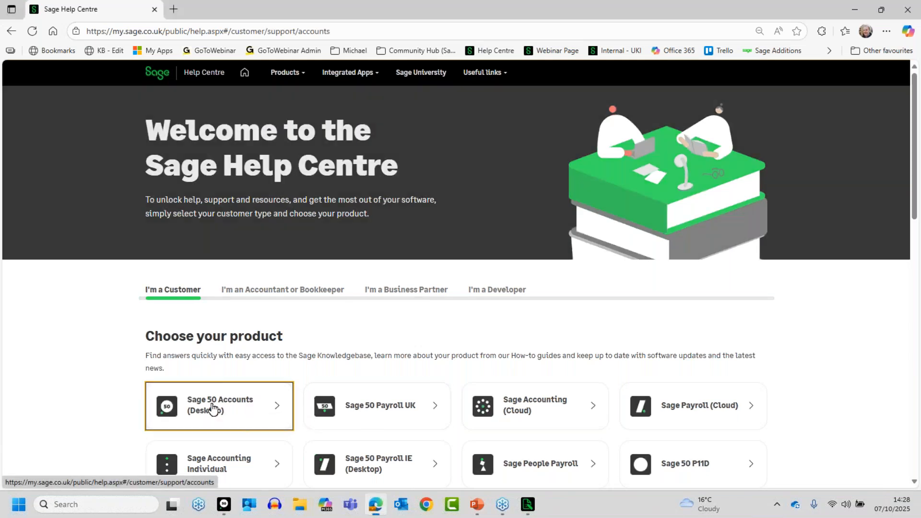
left_click(217, 247)
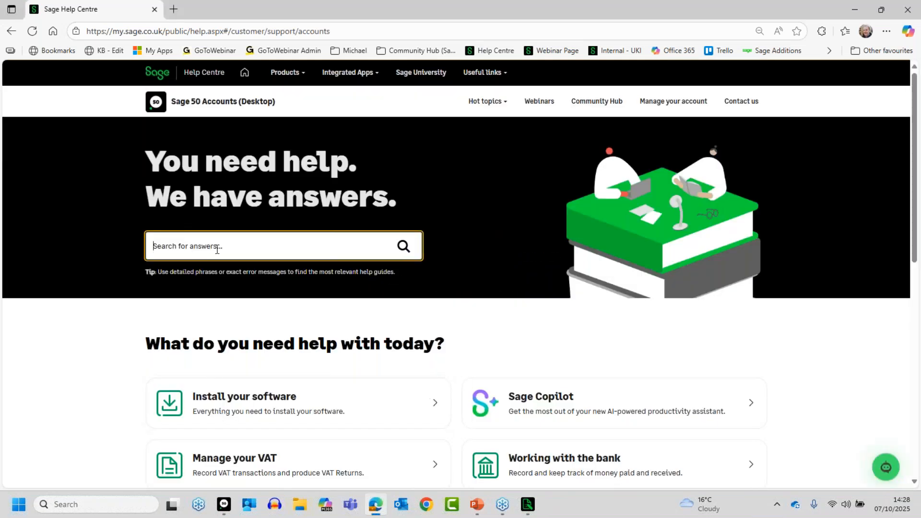
type("which variable")
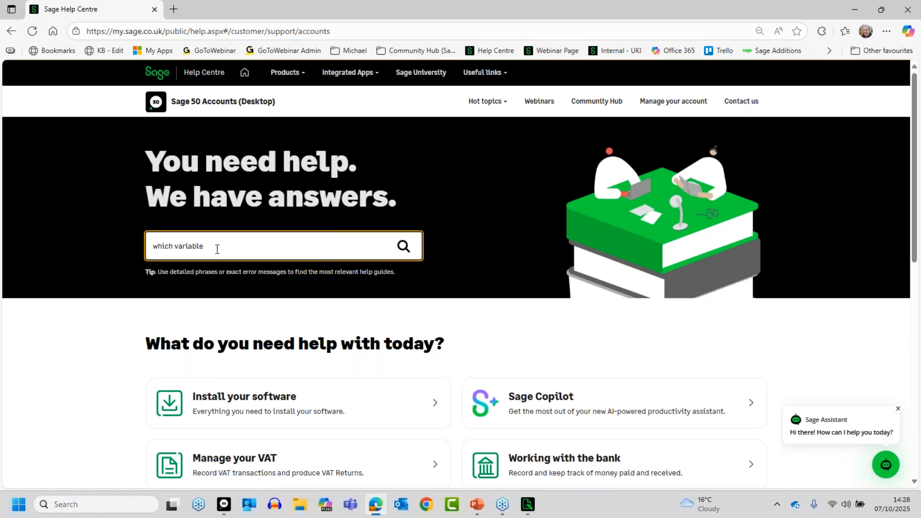
left_click(406, 247)
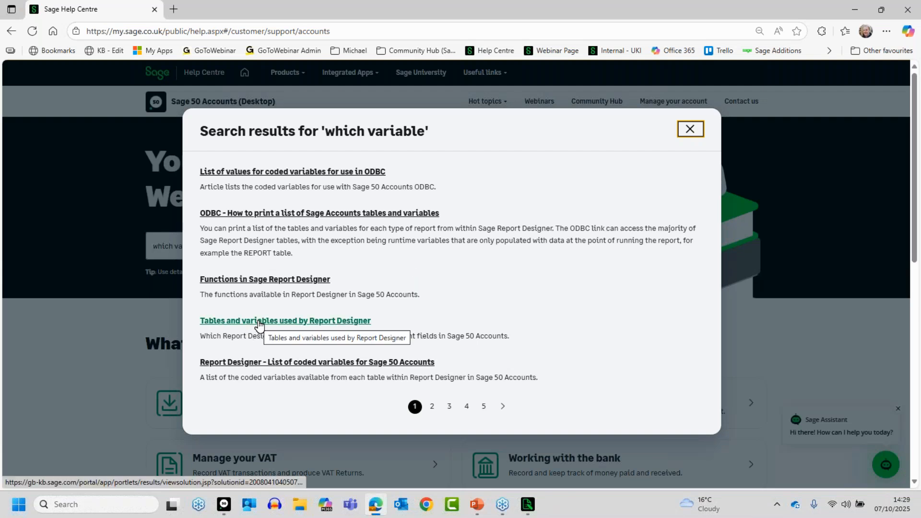
Open the article "Tables and variables used by Report Designer" and bring its interactive image into view.
left_click(289, 324)
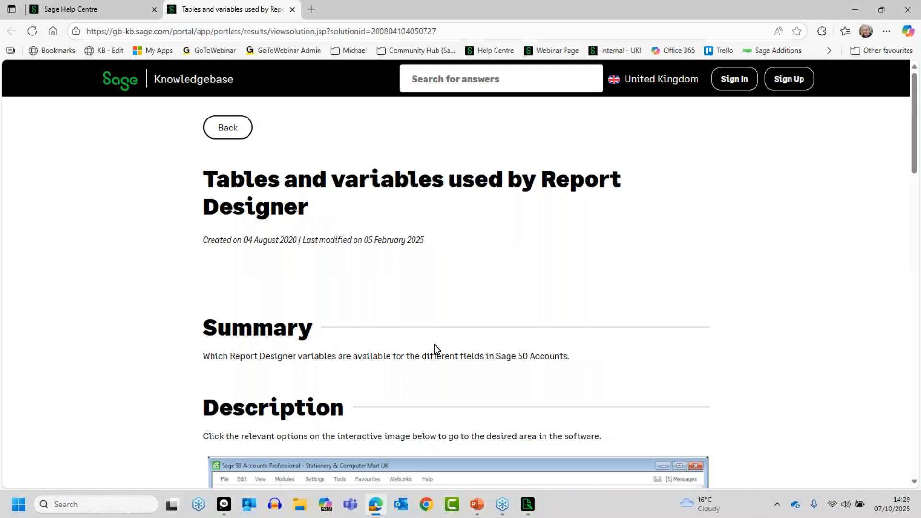
scroll(433, 345, "down", 3)
scroll(438, 347, "down", 2)
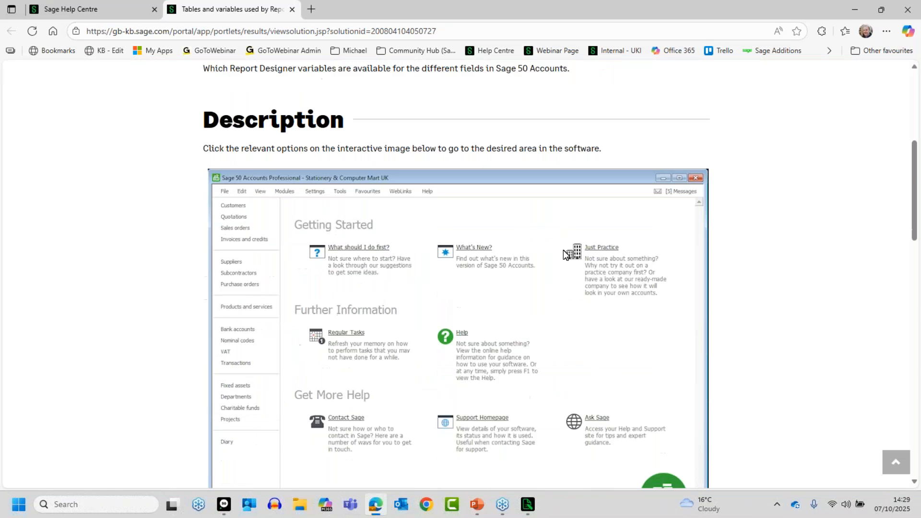
scroll(561, 374, "down", 1)
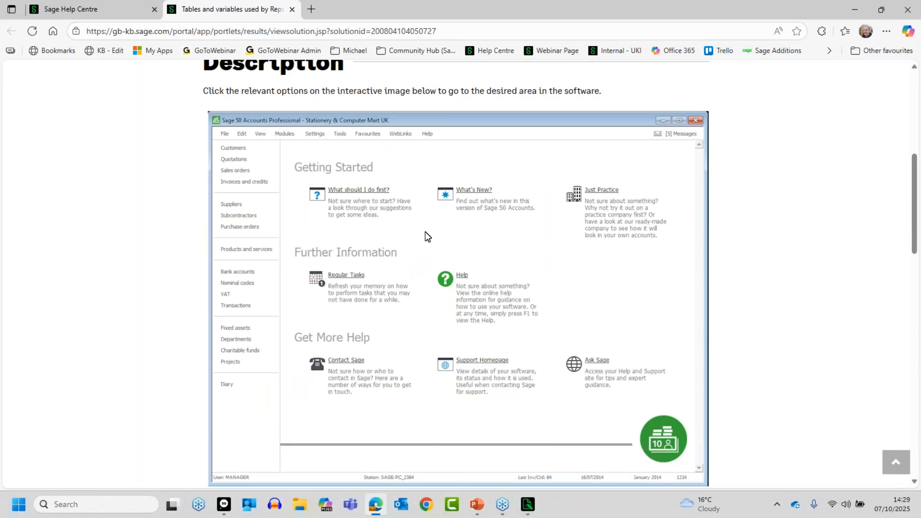
Examine the variable names for the Customers list and the customer record form in the interactive image.
left_click(233, 153)
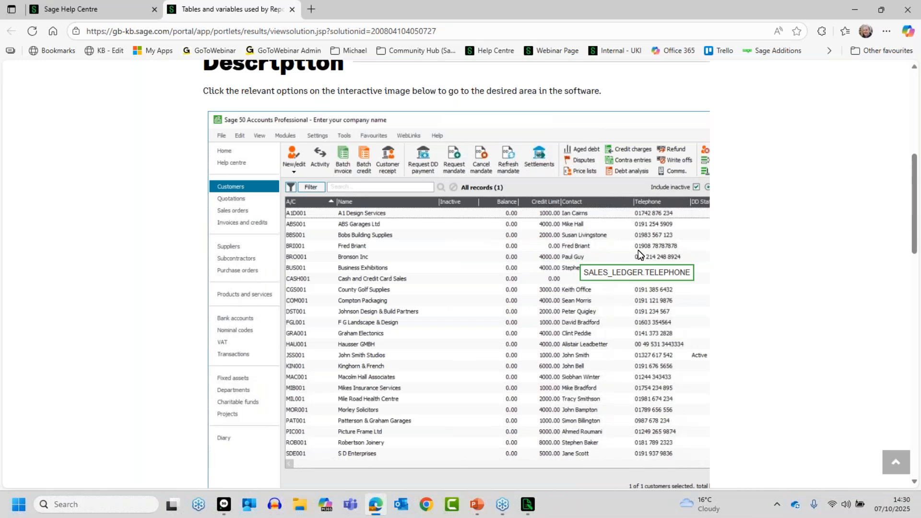
left_click(657, 249)
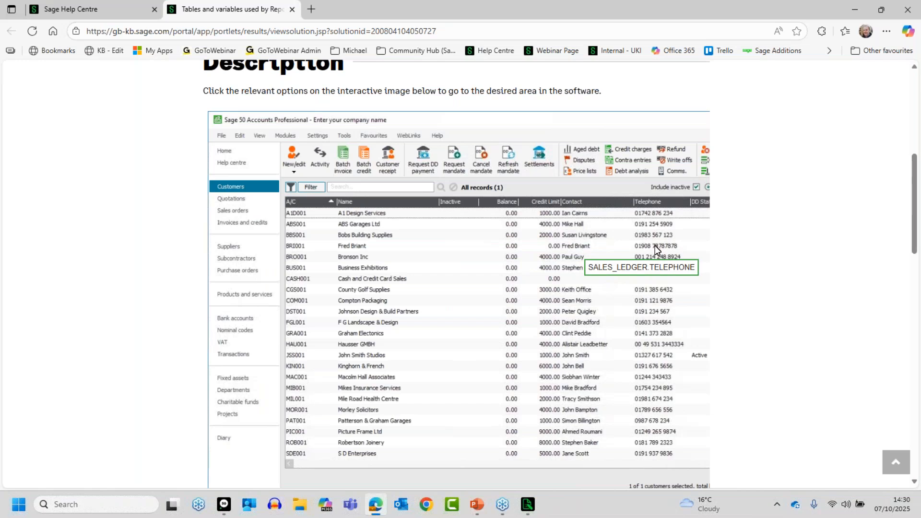
left_click(293, 157)
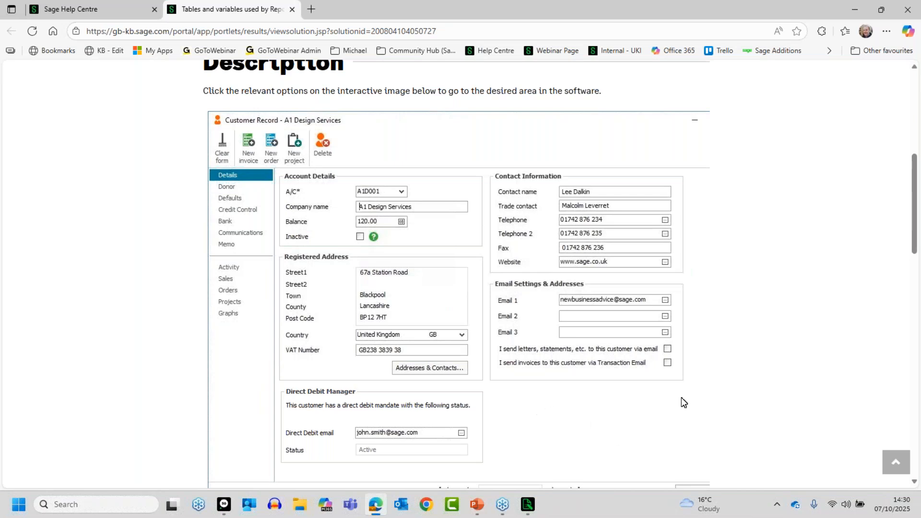
mouse_move(583, 200)
scroll(710, 315, "down", 1)
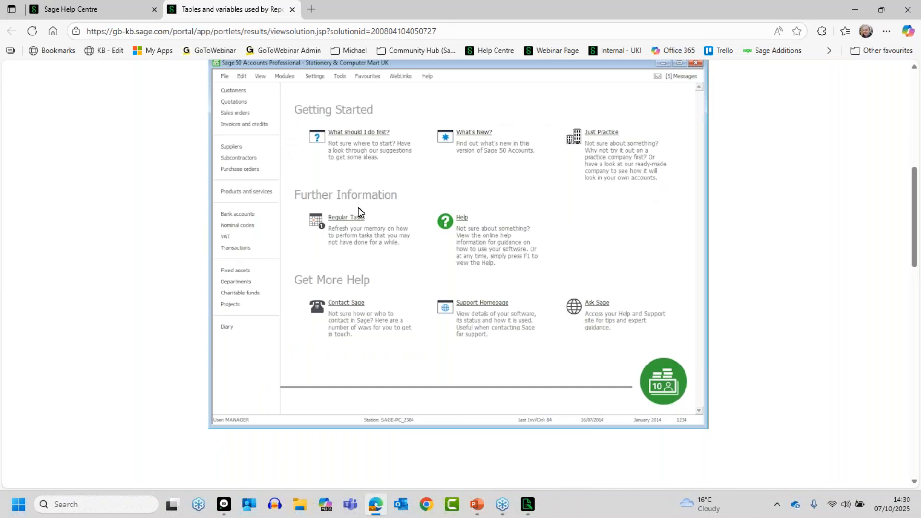
Examine the variable names for the Transactions list columns in the interactive image.
left_click(234, 249)
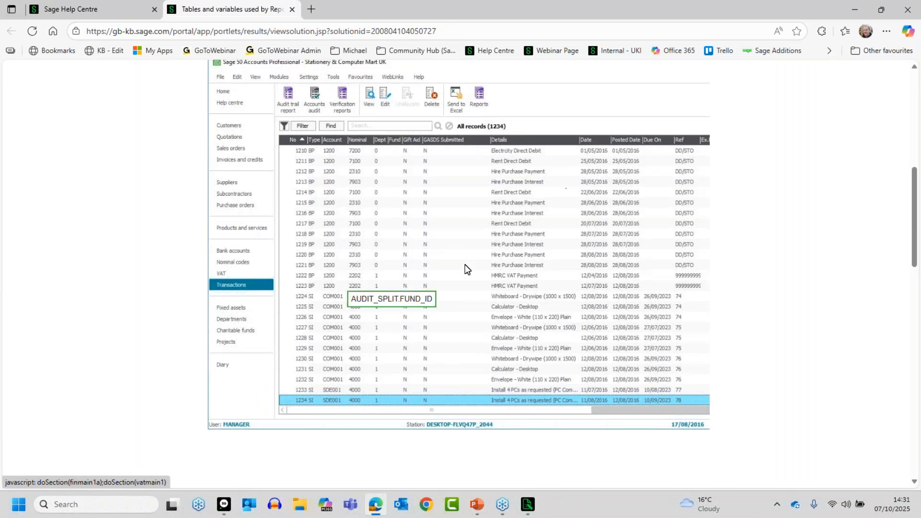
mouse_move(657, 139)
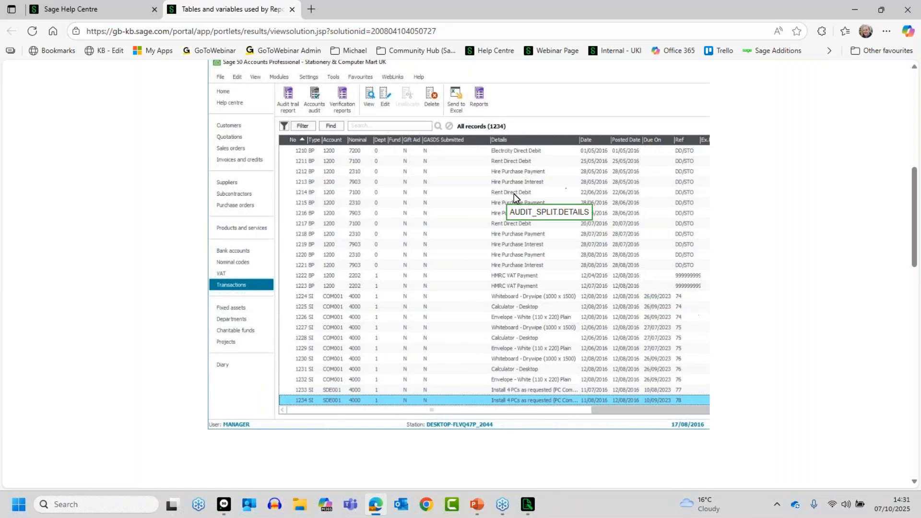
Copy the article's web address and reload the article to reset its interactive image.
left_click(446, 33)
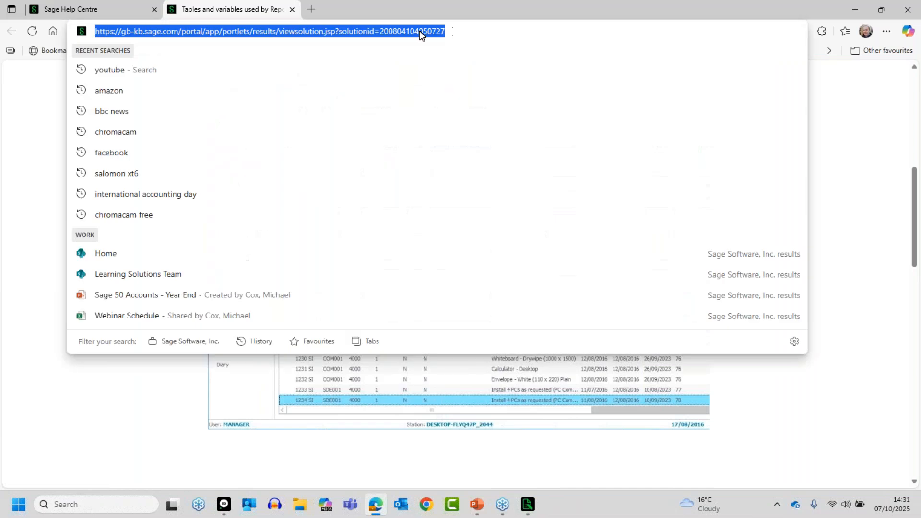
right_click(417, 31)
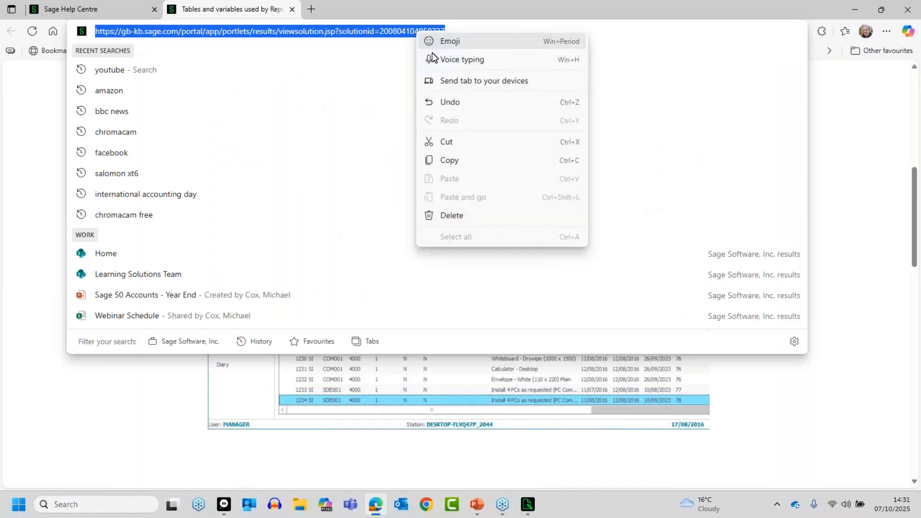
left_click(450, 161)
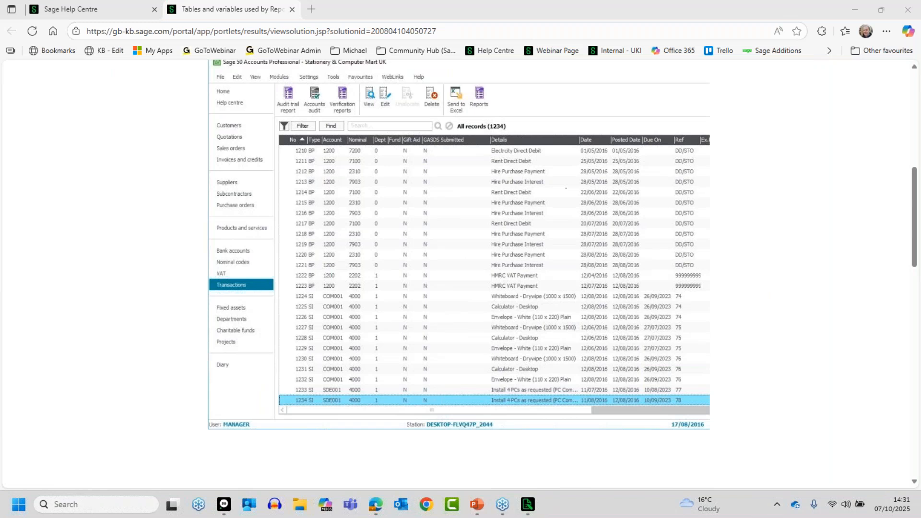
left_click(70, 387)
key("F5")
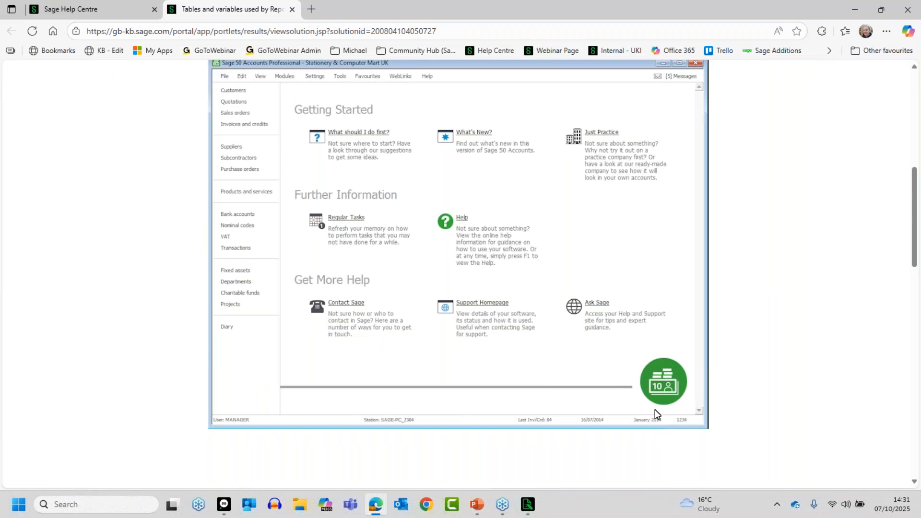
Return to the article from Report Designer and examine the variables for the Customers list and the supplier record, resetting the image at the end.
key("alt+Tab")
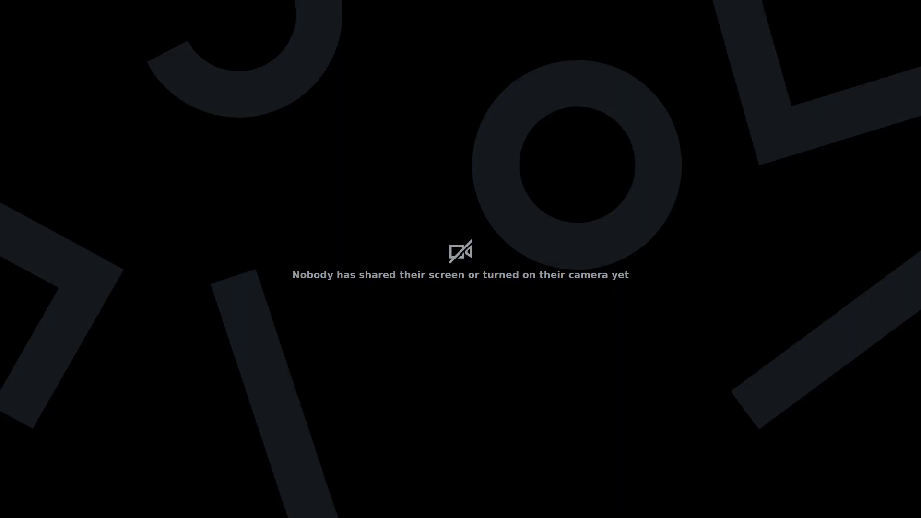
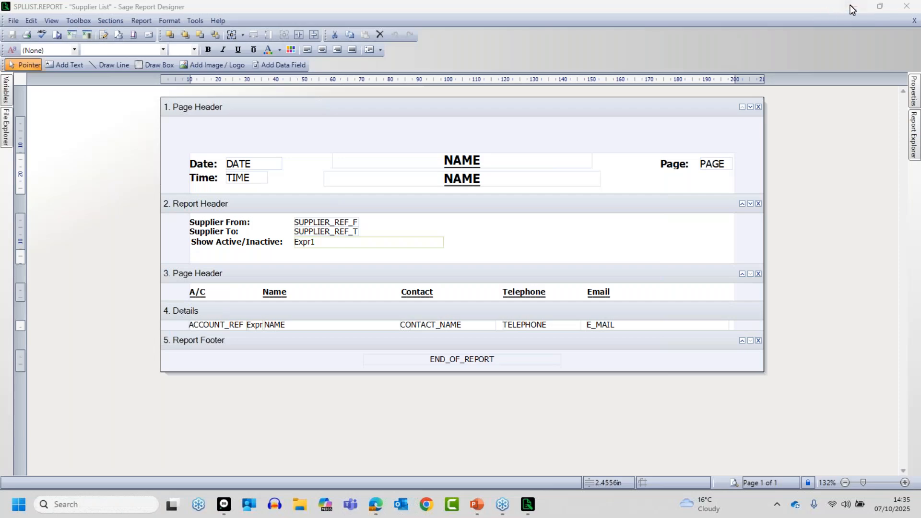
left_click(852, 9)
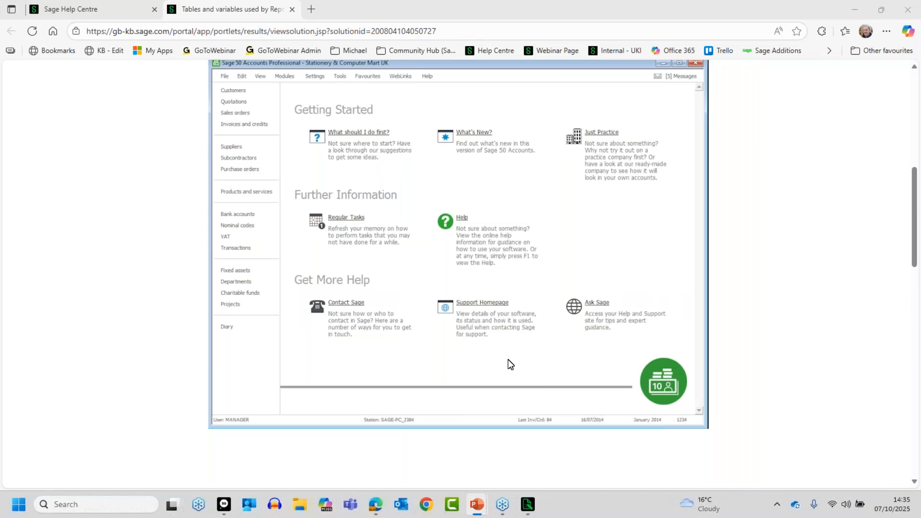
left_click(228, 91)
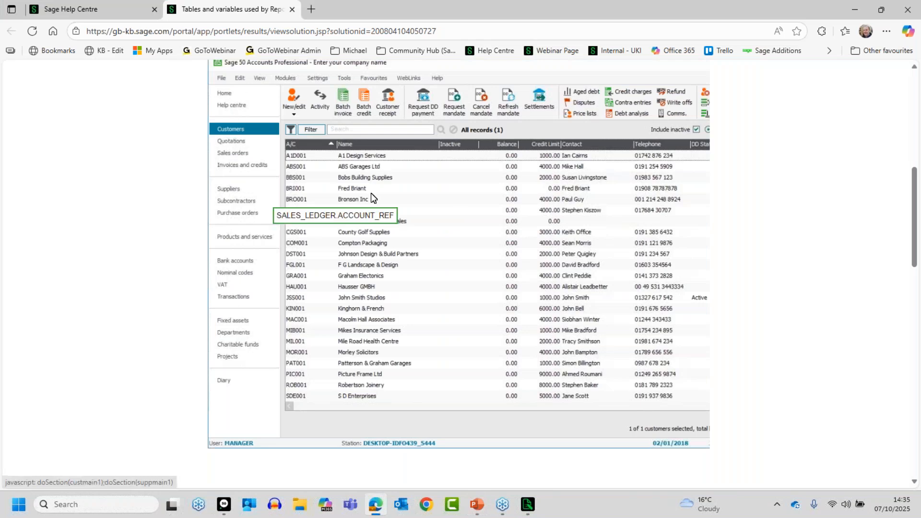
mouse_move(501, 311)
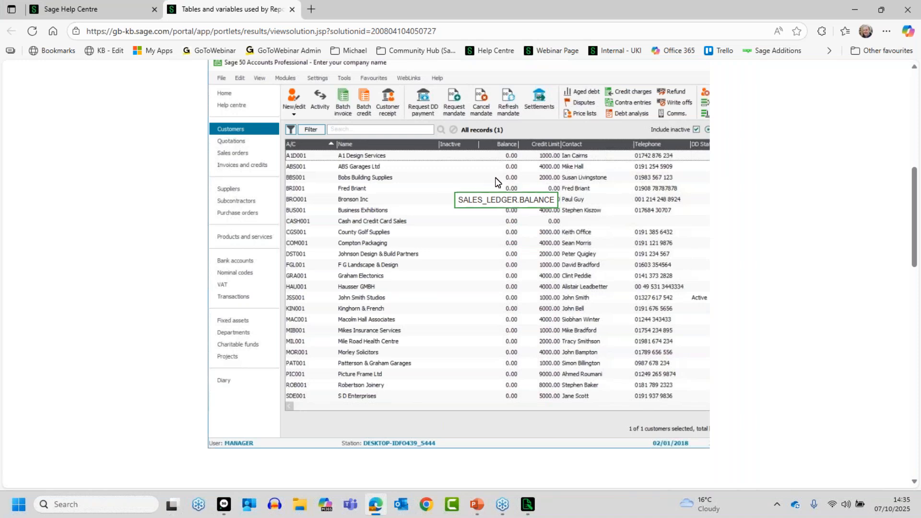
left_click(232, 194)
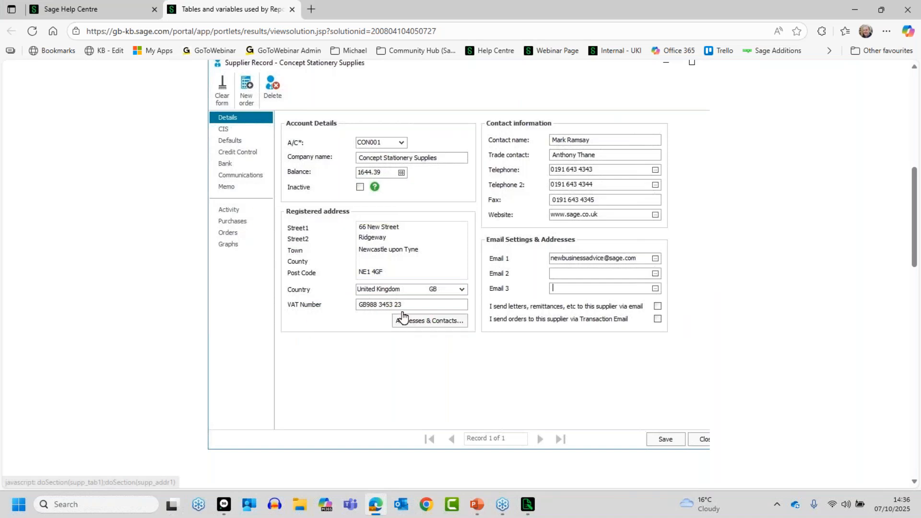
key("F5")
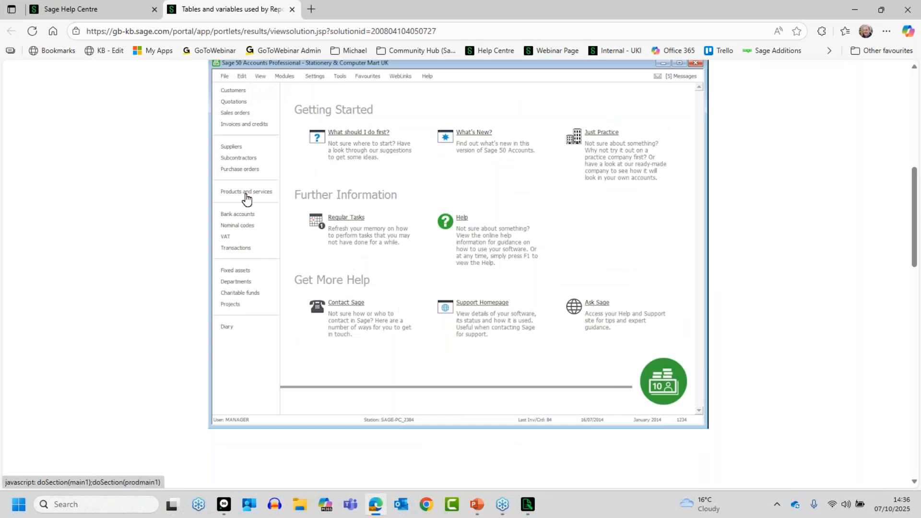
Examine the variables for the Invoices and credits list, its product invoice form and the Transactions list in the interactive image.
left_click(238, 129)
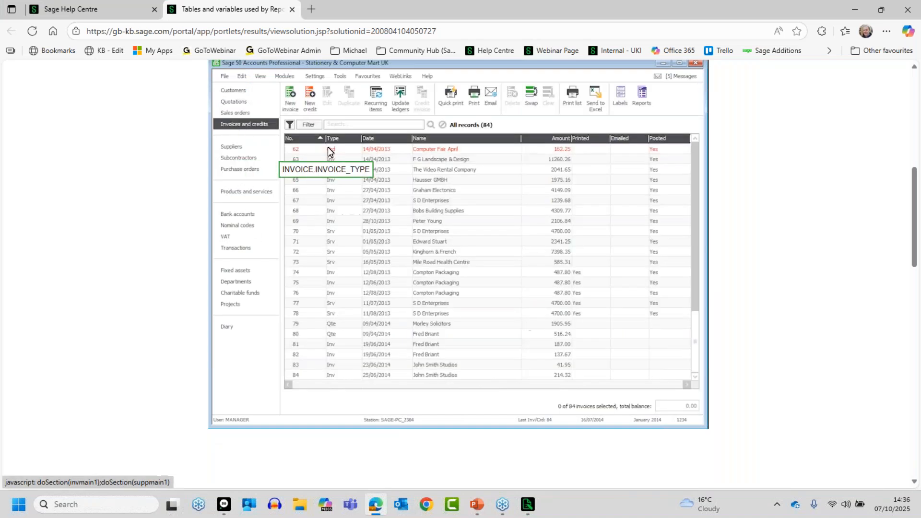
left_click(297, 98)
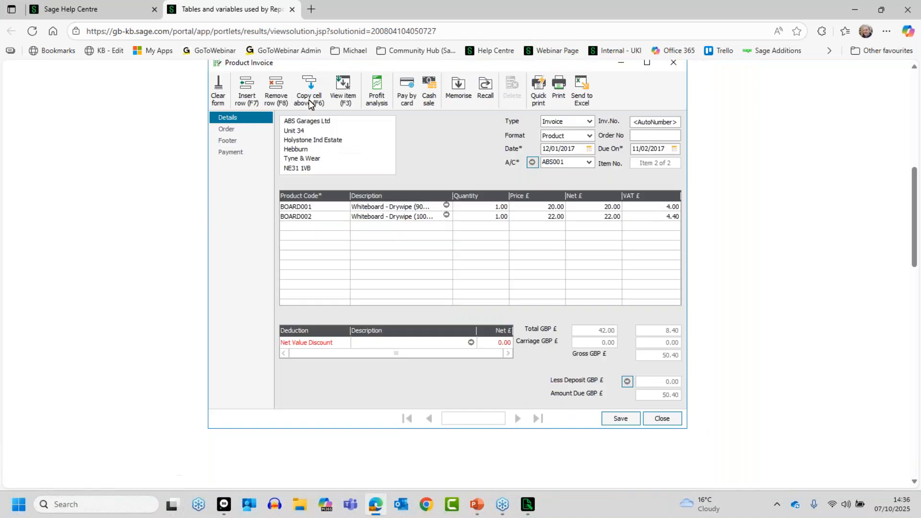
mouse_move(384, 153)
mouse_move(381, 196)
mouse_move(612, 153)
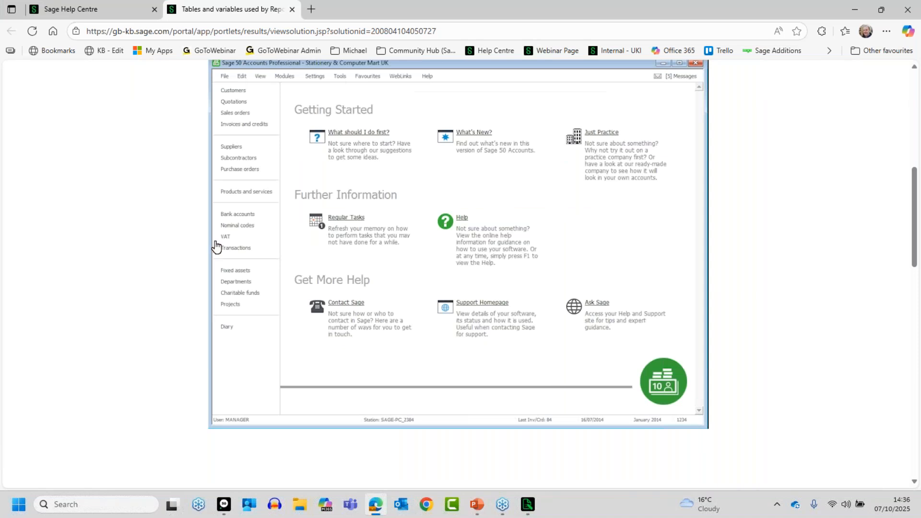
left_click(225, 251)
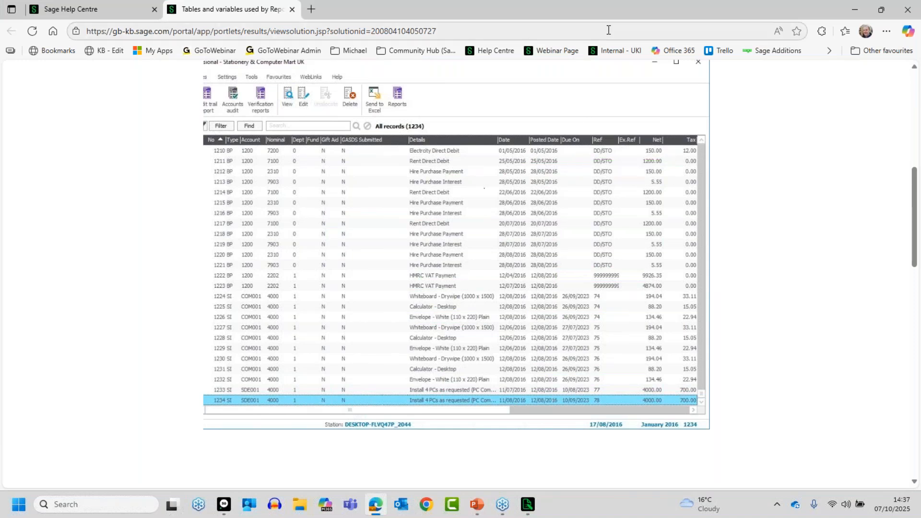
Close the Edge browser, the supplier reports window and the Supplier List report in Sage Report Designer.
left_click(911, 10)
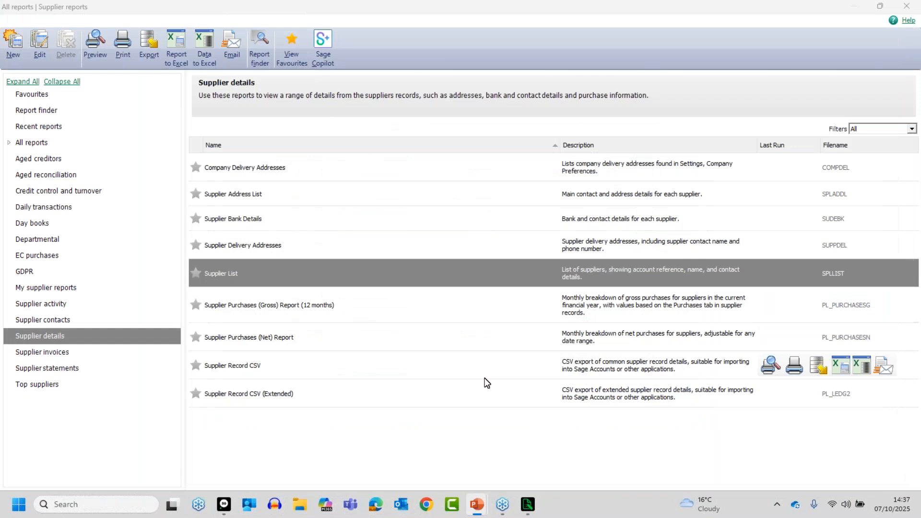
left_click(906, 8)
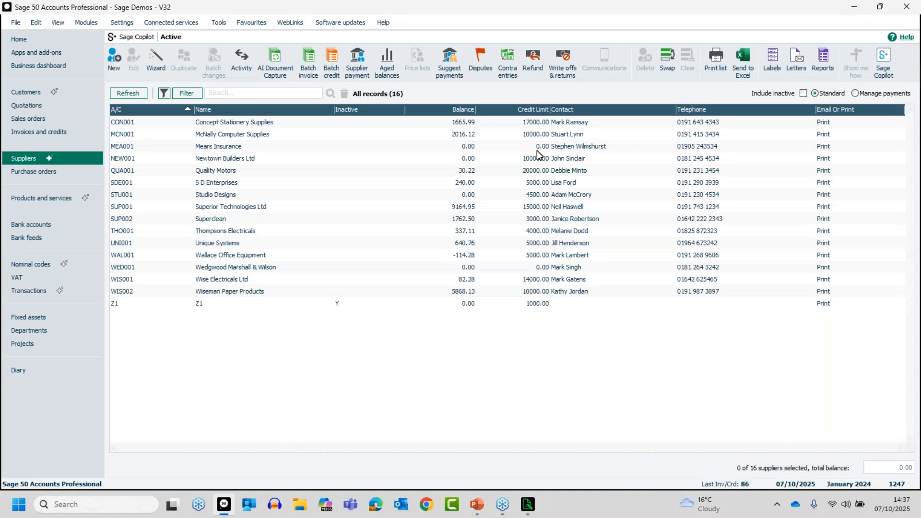
left_click(528, 504)
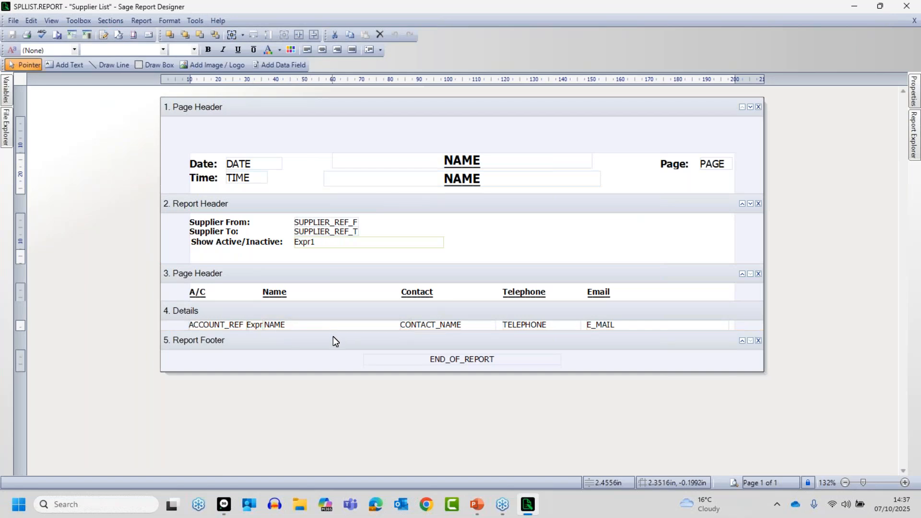
mouse_move(255, 327)
left_click(912, 6)
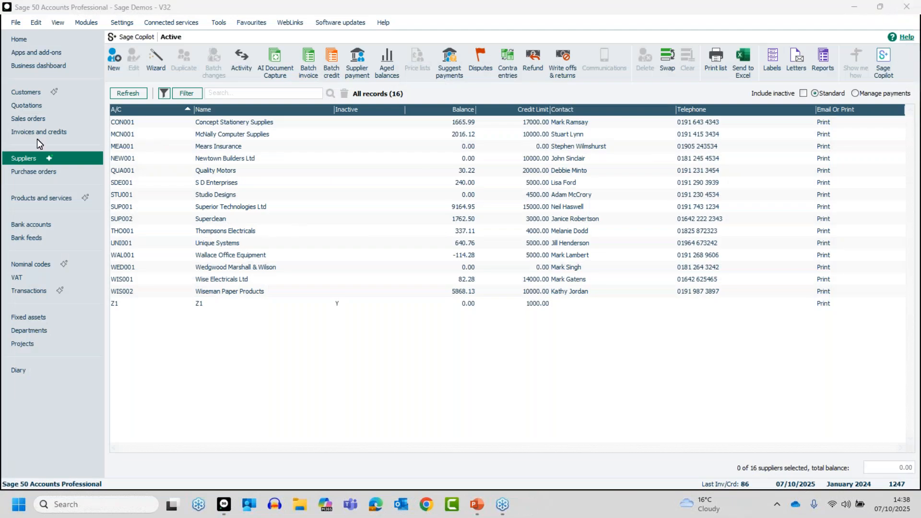
Open the print layouts window for invoice 86 to ABS Garages Ltd in Invoices and credits.
left_click(36, 132)
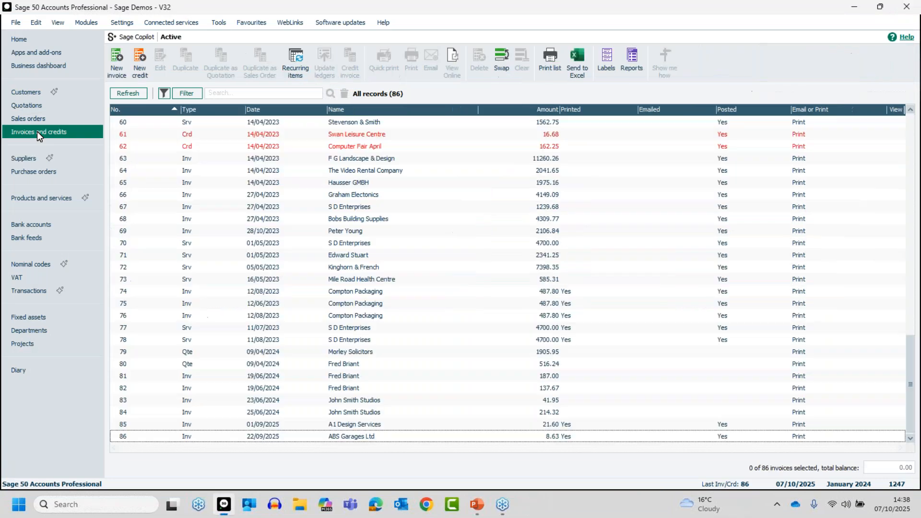
left_click(336, 438)
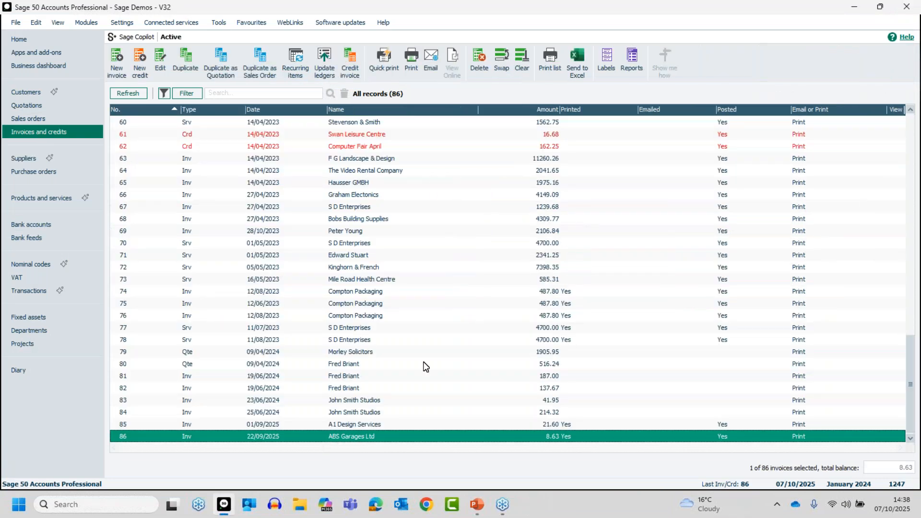
left_click(411, 71)
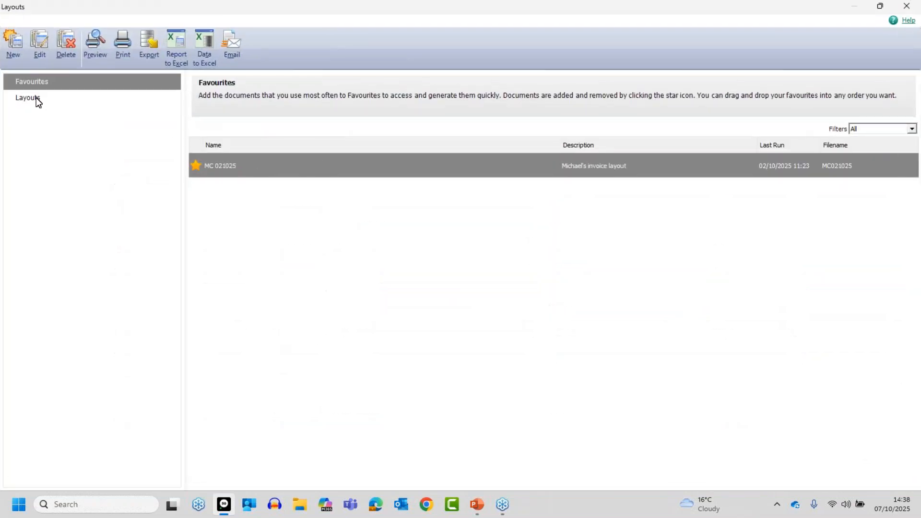
Open the A4 Inv\Crd Unit Price, With Discount layout in Report Designer, examine its sections and variables, and close it.
left_click(36, 97)
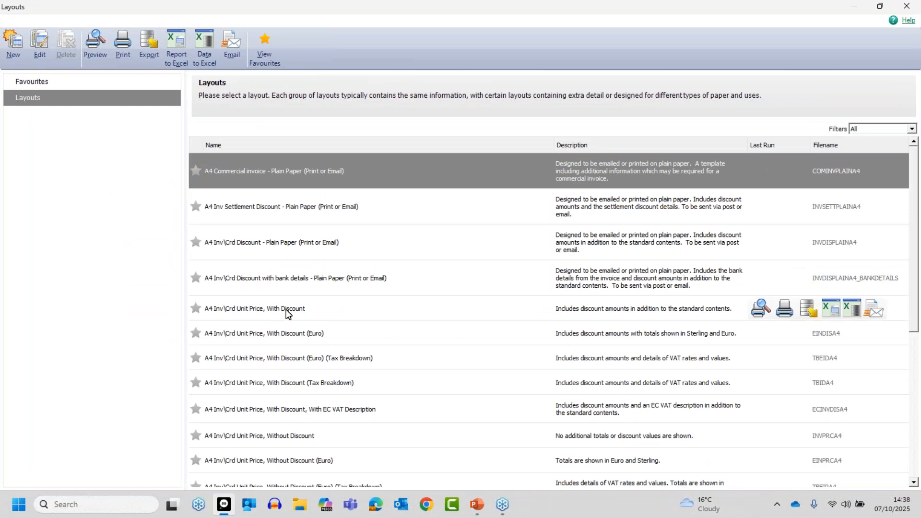
left_click(287, 309)
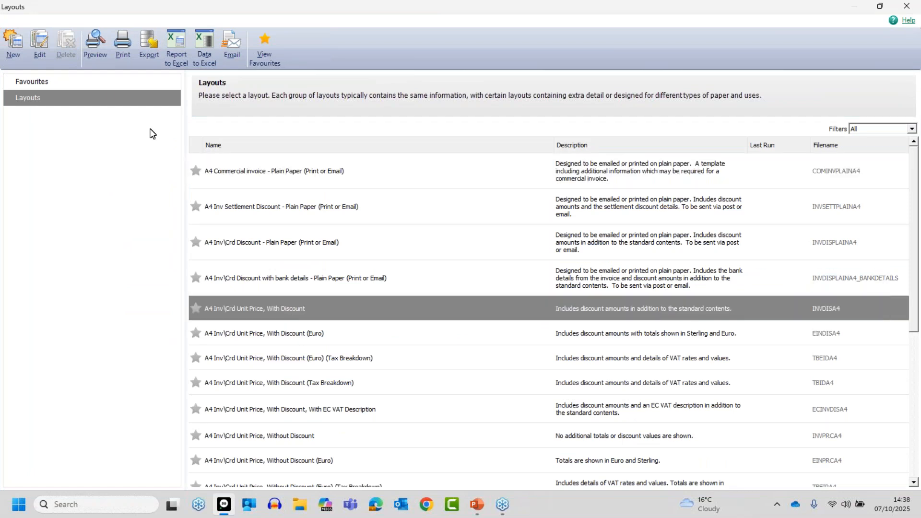
left_click(42, 44)
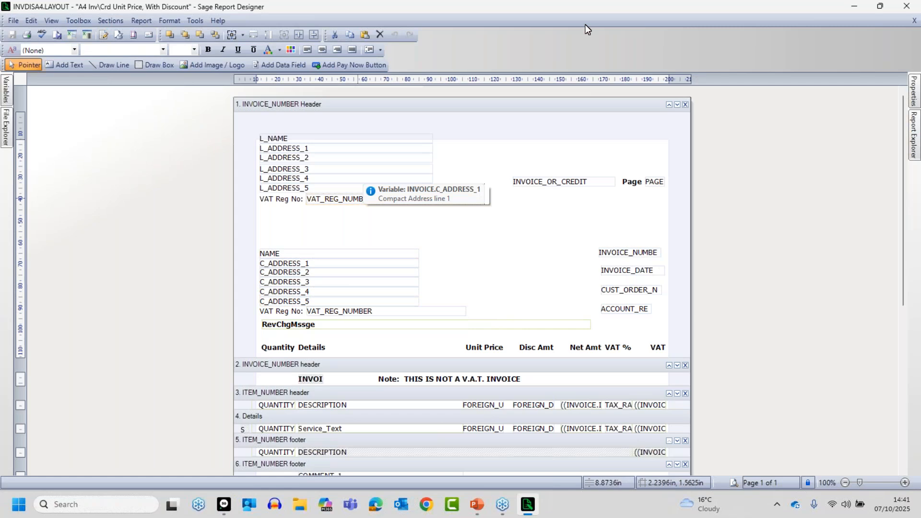
left_click(906, 7)
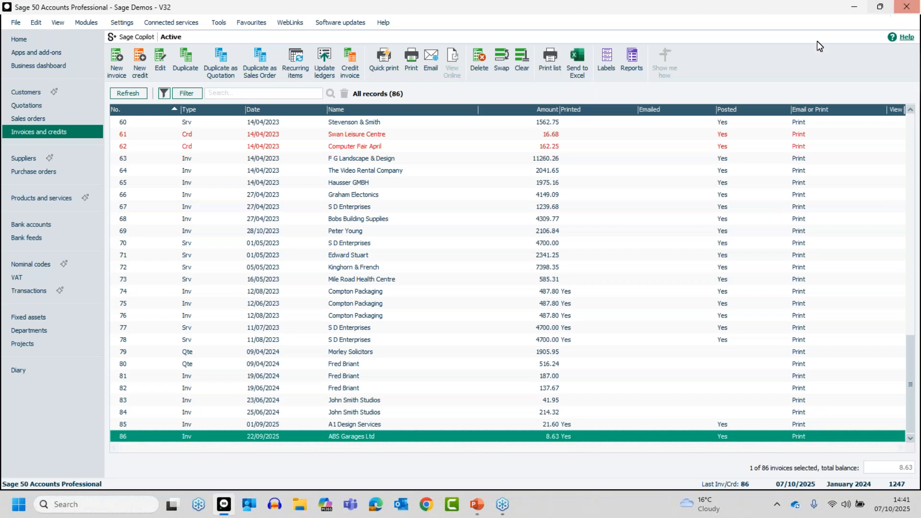
Create and save a customer record with z1 as both the account reference and the company name.
left_click(23, 94)
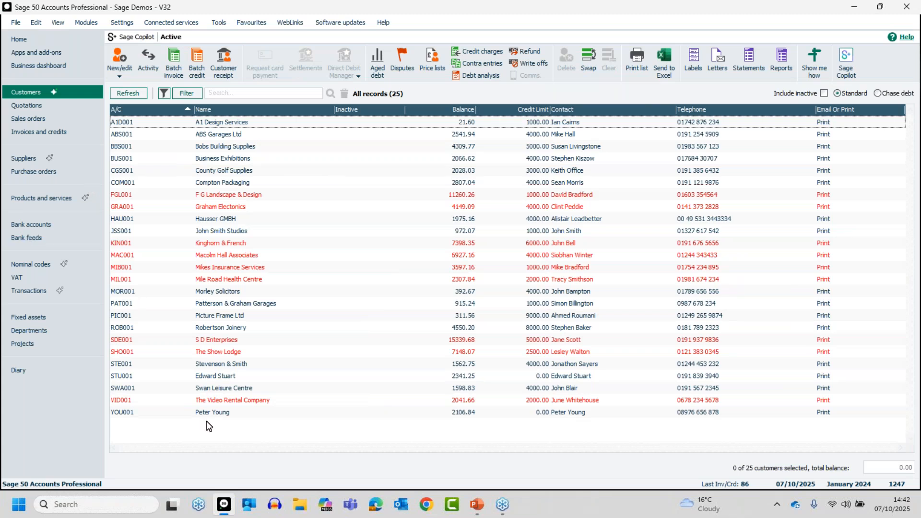
left_click(125, 56)
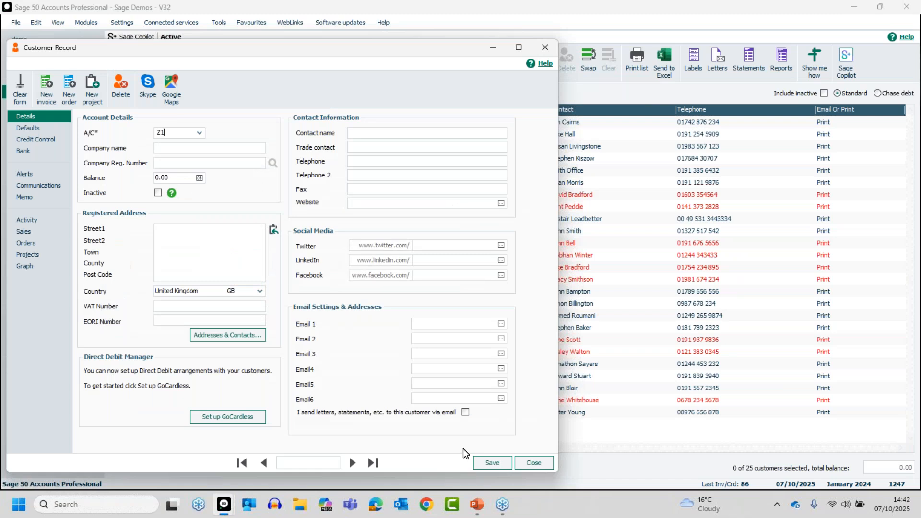
left_click(491, 464)
type("z1")
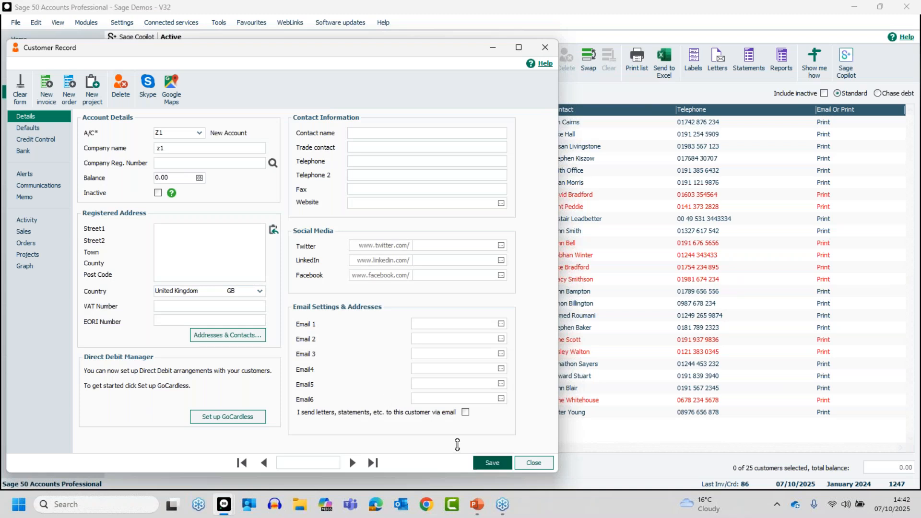
left_click(493, 463)
left_click(528, 462)
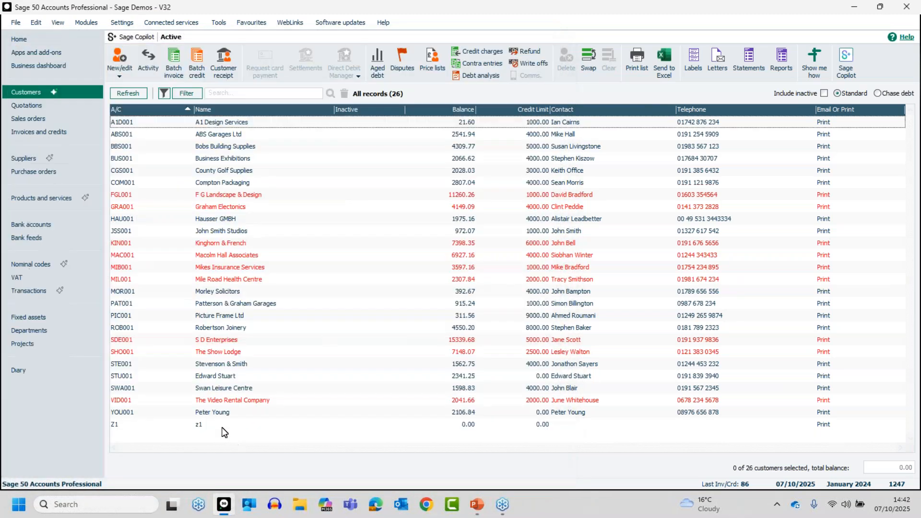
Open a maximised batch customer invoice entry for customer z1.
left_click(221, 424)
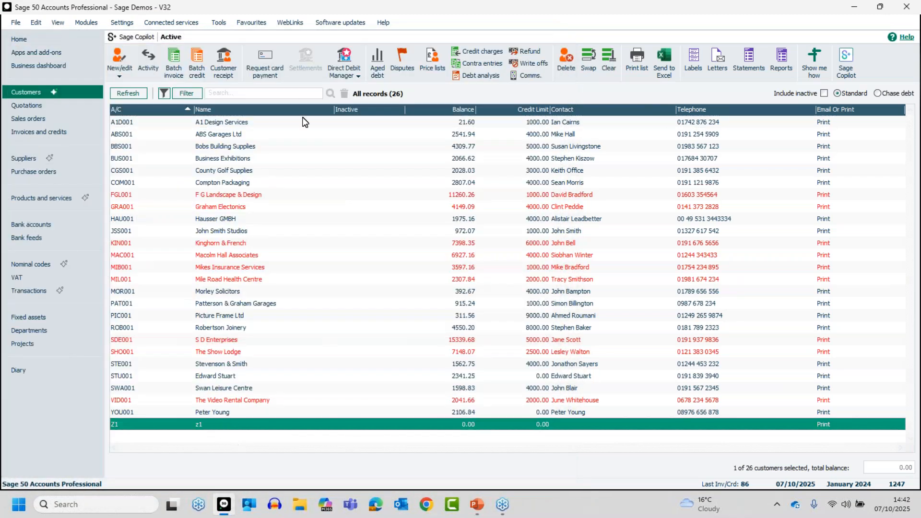
left_click(174, 60)
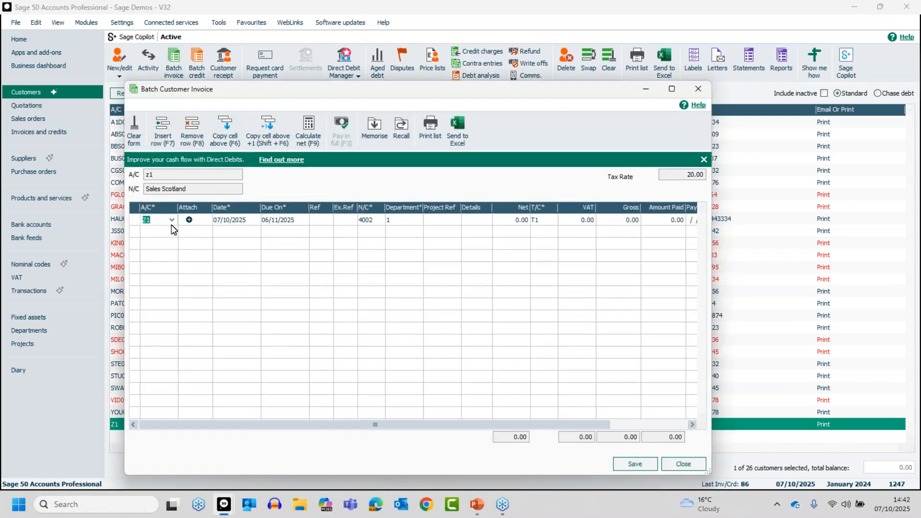
left_click(676, 89)
Complete the first invoice line with reference 123, details Services and a net amount of 100.
left_click(244, 136)
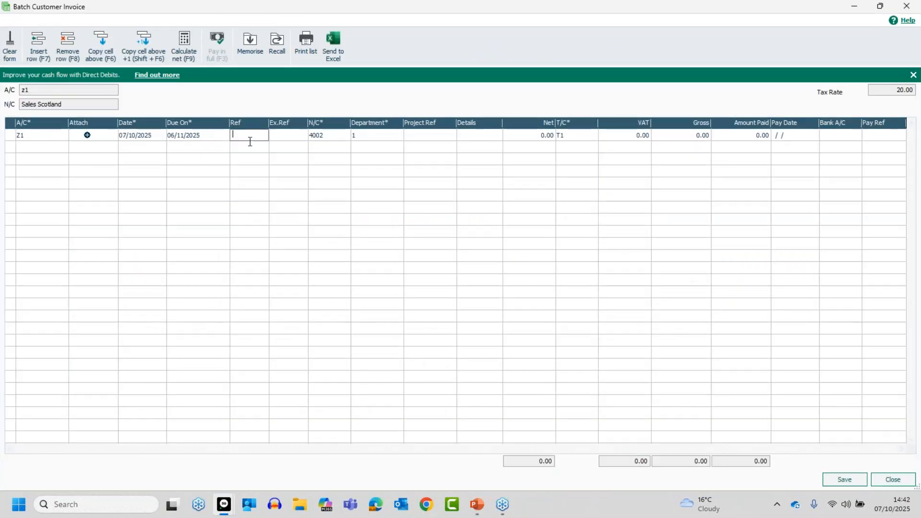
type("123")
key("Tab")
key("Tab")
key("Tab")
key("Tab")
key("Tab")
type("Services")
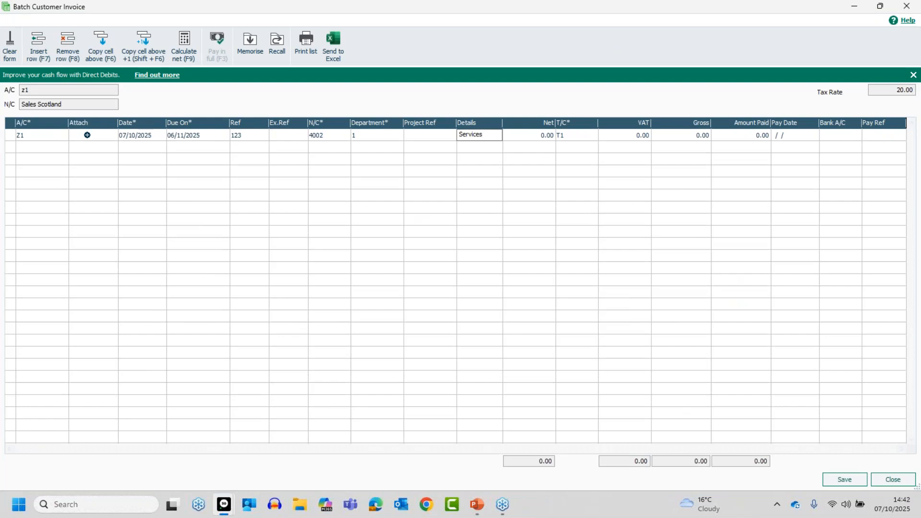
key("Tab")
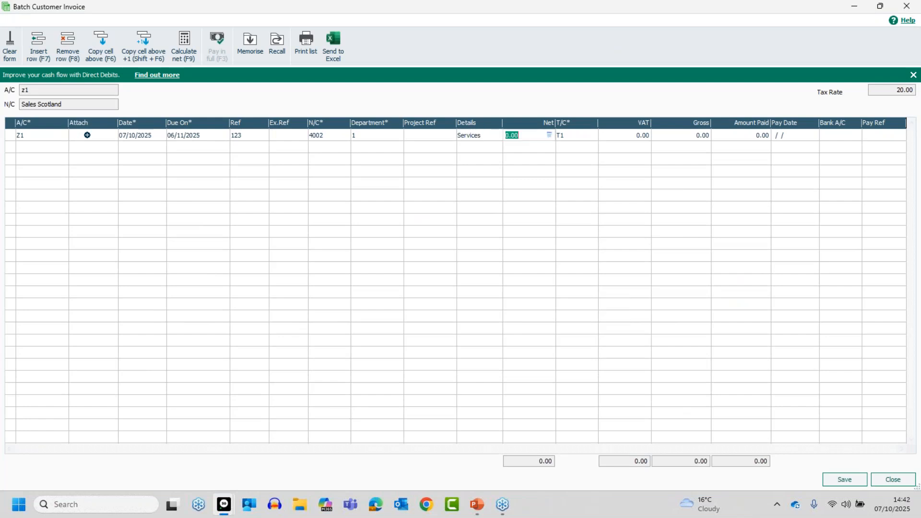
type("10")
key("Tab")
key("Tab")
key("Tab")
key("Tab")
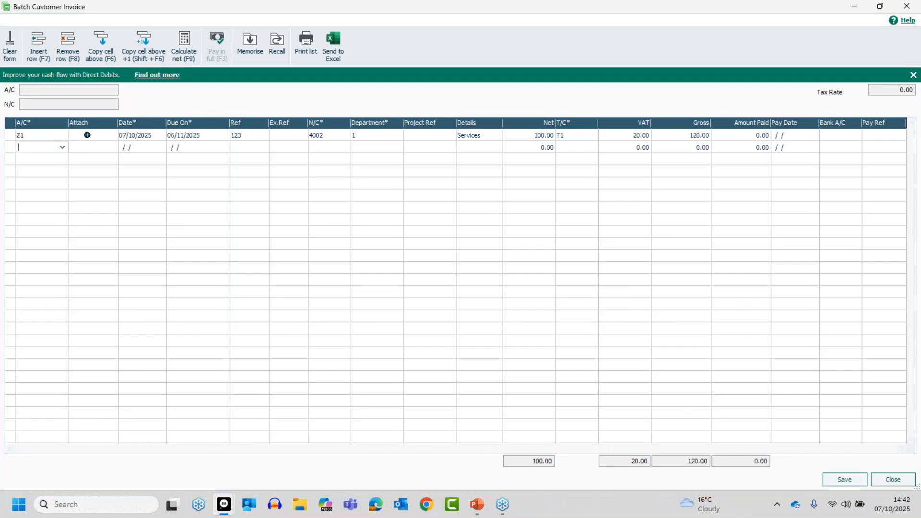
Add a second invoice line for z1 with reference 124, details SErvices and a net amount of 100.
type("z1")
key("Tab")
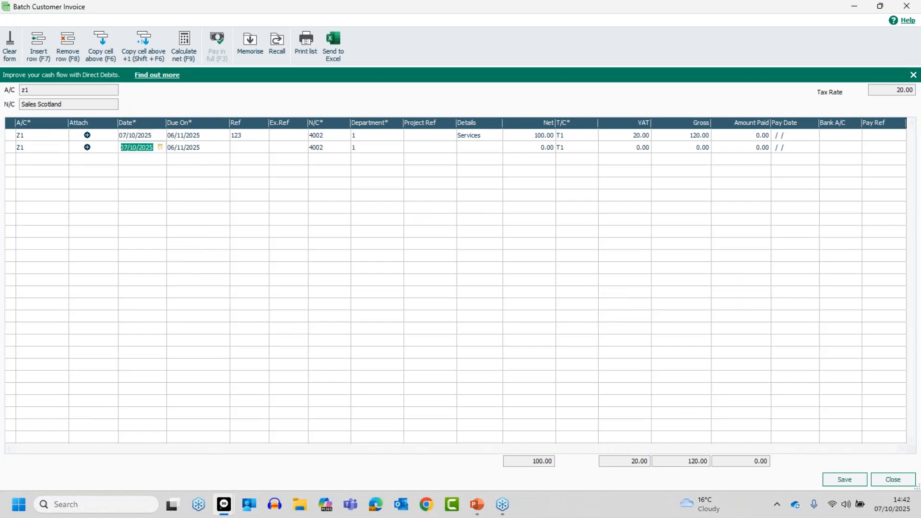
key("Tab")
key("Tab")
type("124")
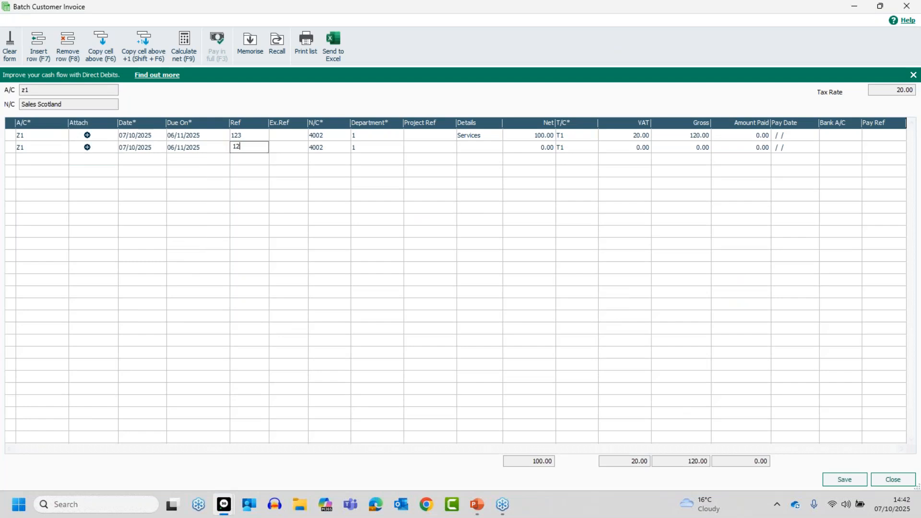
key("Tab")
key("Tab")
key("Tab")
key("Tab")
key("Tab")
type("SErvices")
key("Tab")
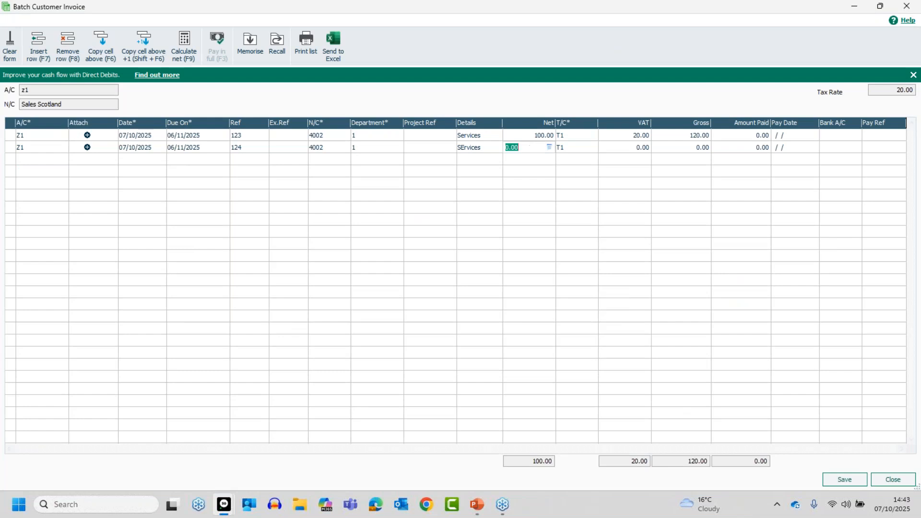
type("100")
key("Tab")
key("Tab")
key("Tab")
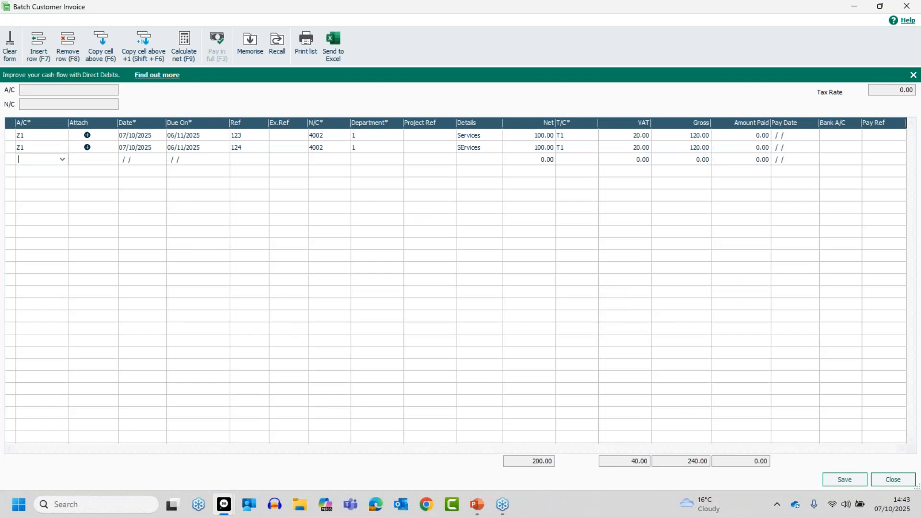
Add a third invoice line for z1, reusing reference 124, with details Products and a net amount of 100.
type("z1")
key("Tab")
key("Tab")
key("Tab")
type("124")
key("Tab")
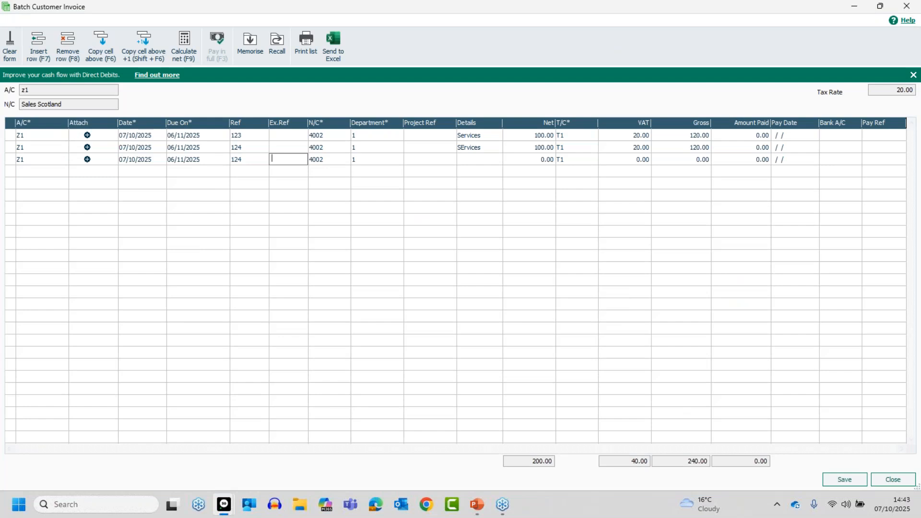
key("Tab")
key("Tab")
key("Tab")
key("Tab")
type("Prodcuts")
key("BackSpace")
key("BackSpace")
key("BackSpace")
type("ucts")
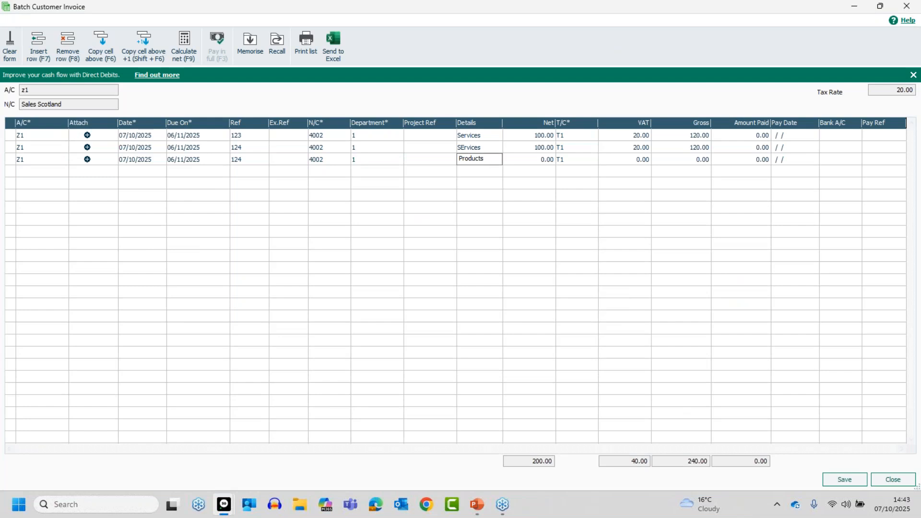
key("Tab")
type("100")
key("Tab")
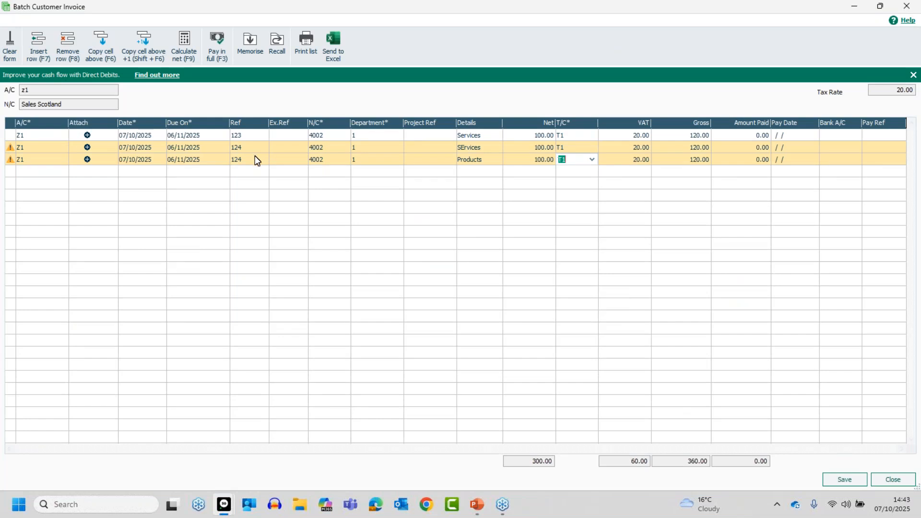
Save the invoice batch despite the potential duplicates and close the batch entry window.
left_click(857, 480)
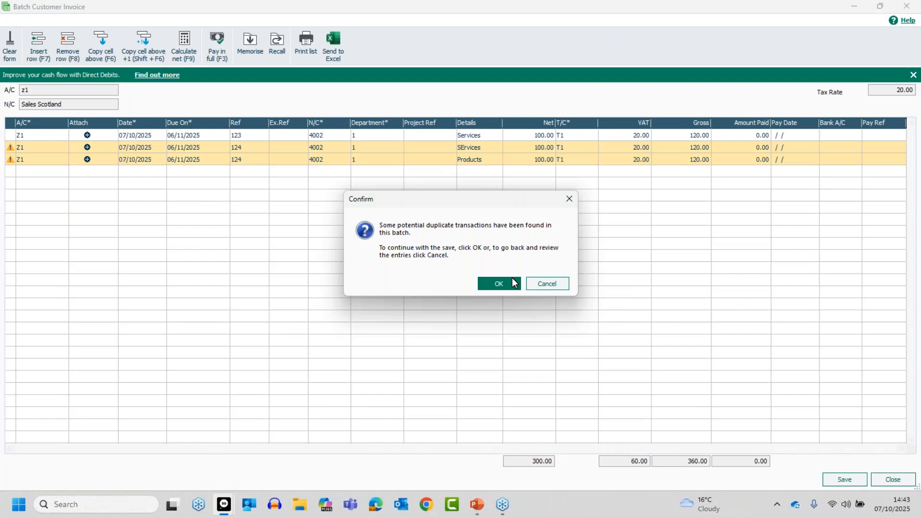
left_click(511, 279)
left_click(511, 291)
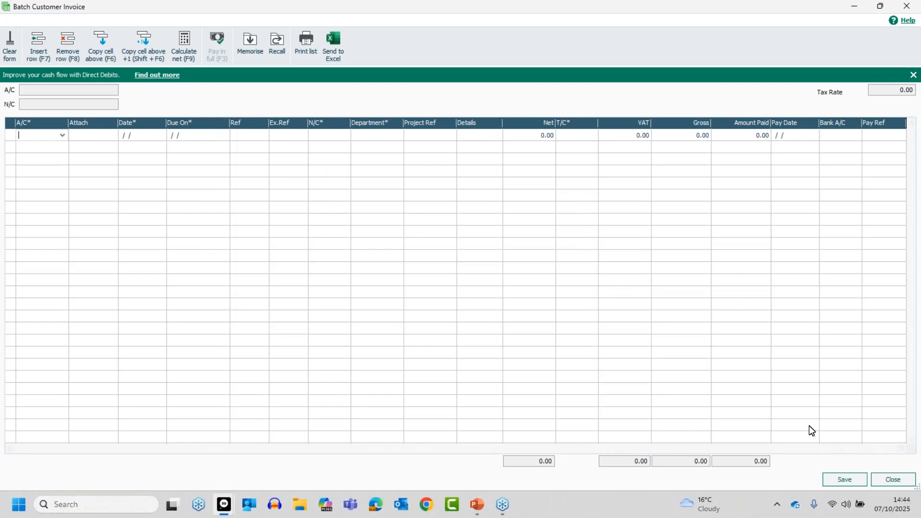
left_click(884, 480)
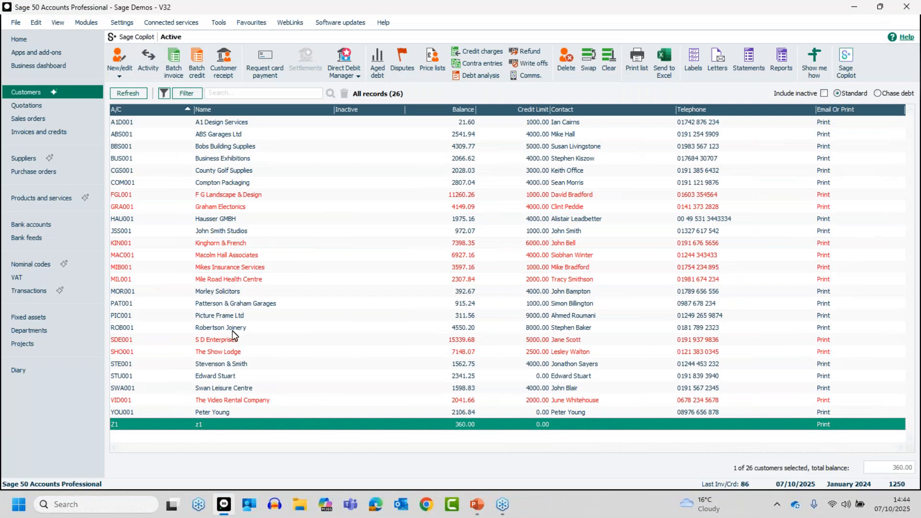
Open the maximised activity of customer z1 and compare the item lines of invoices 123 and 124.
left_click(149, 57)
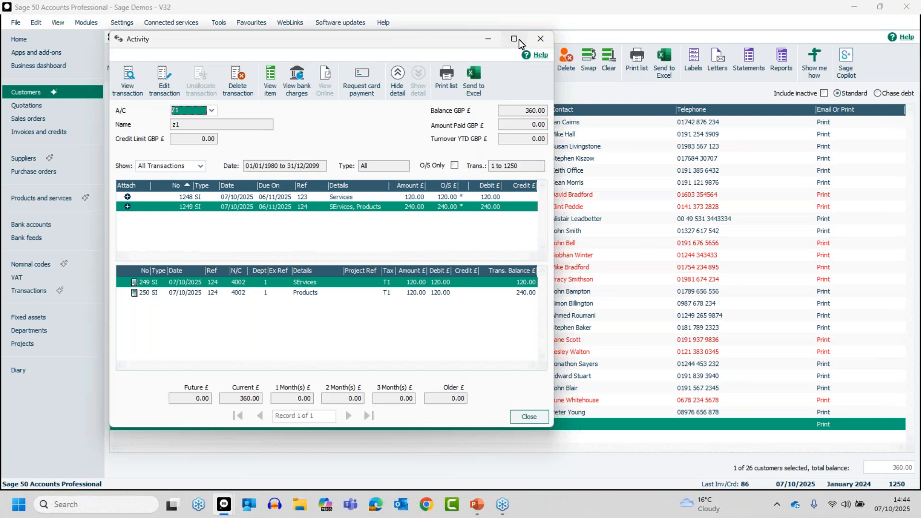
left_click(513, 39)
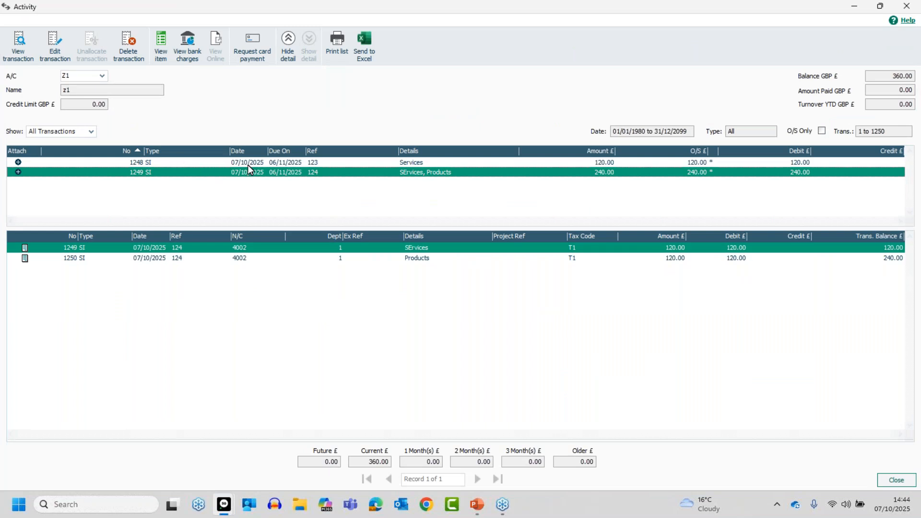
left_click(324, 163)
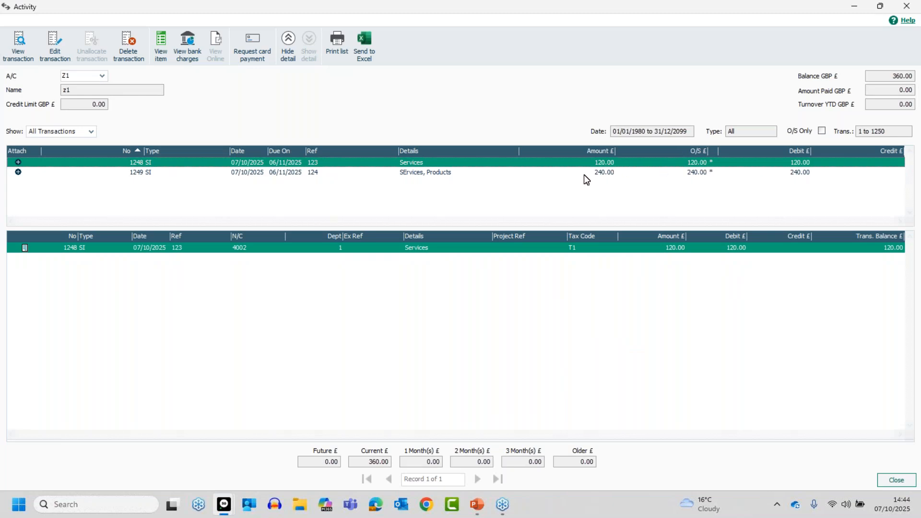
left_click(280, 172)
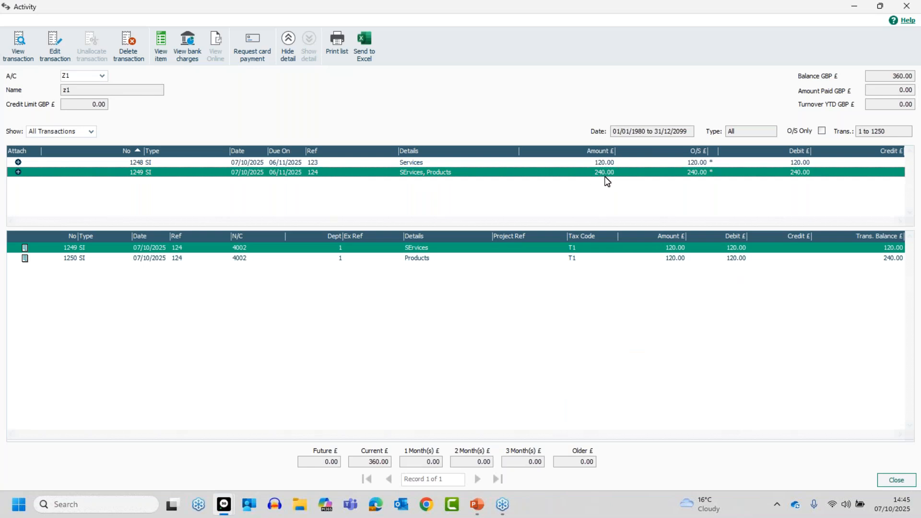
left_click(278, 162)
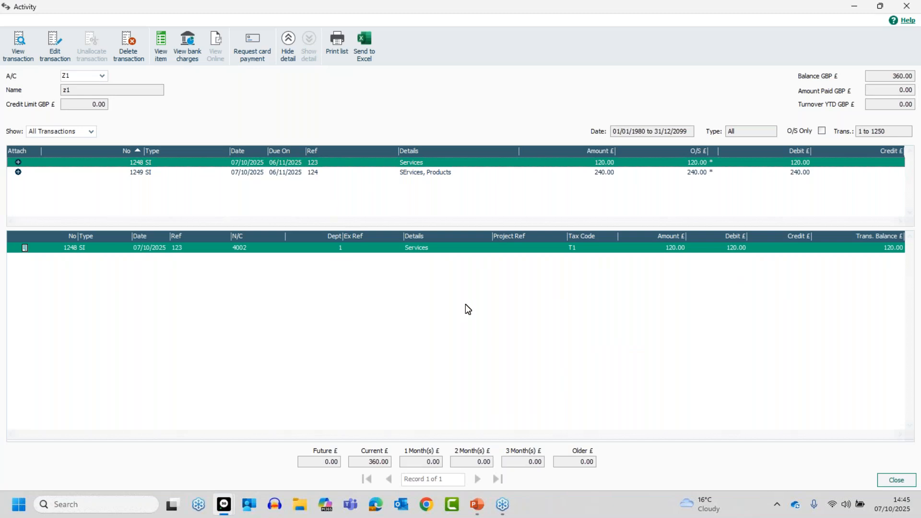
left_click(313, 173)
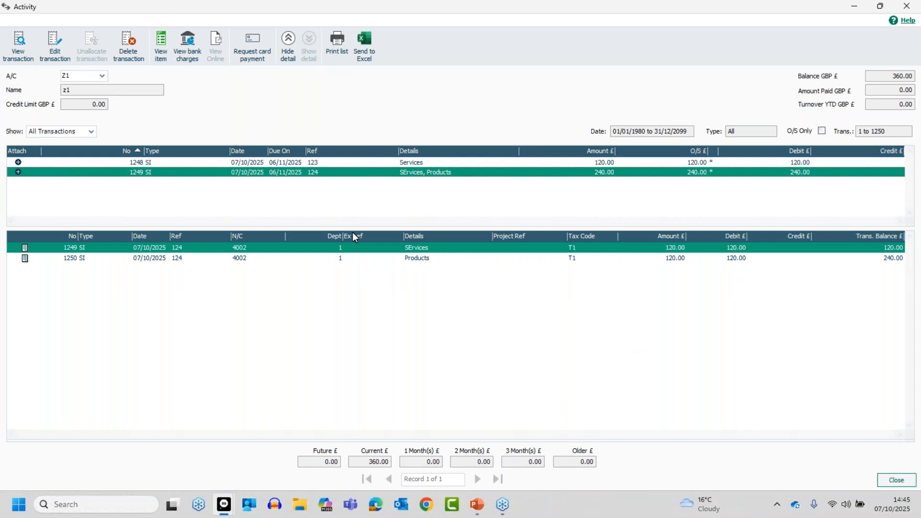
Hide and restore the transaction detail pane, move its divider lower to enlarge the header list, and close the activity window.
left_click(289, 43)
left_click(318, 48)
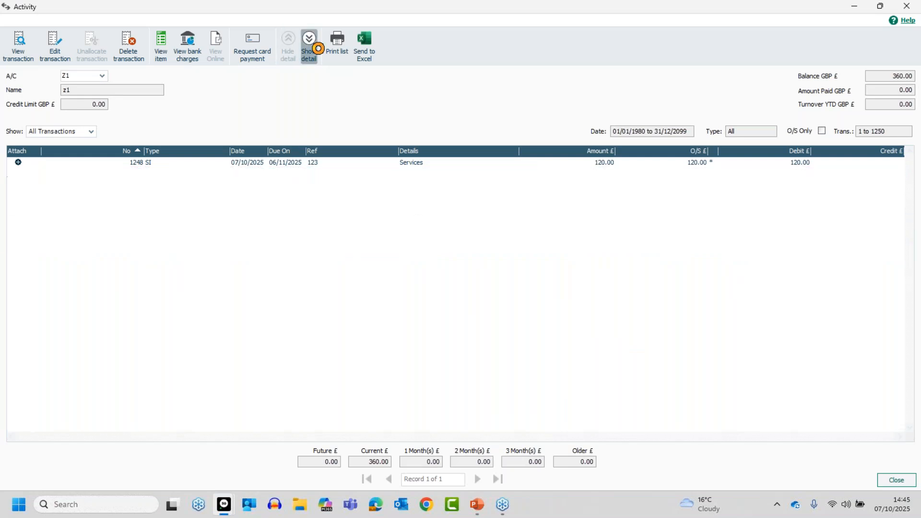
left_click_drag(349, 242, 305, 286)
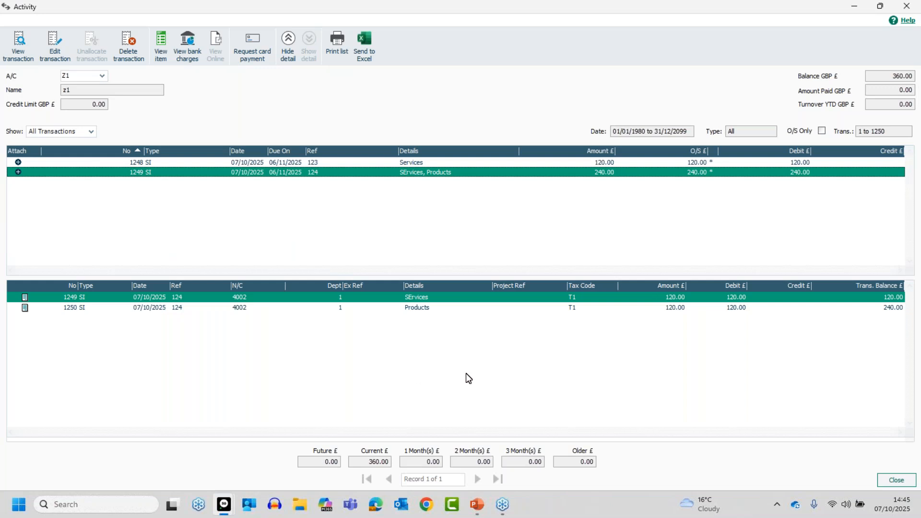
left_click(896, 480)
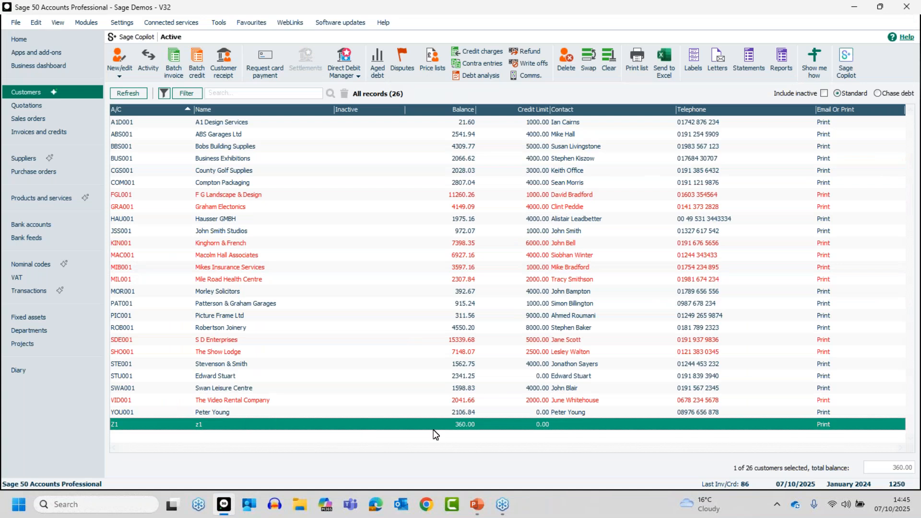
Preview the Customer Activity (Summary) report for customer z1 with the default criteria and examine the invoice lines in the maximised preview.
left_click(778, 65)
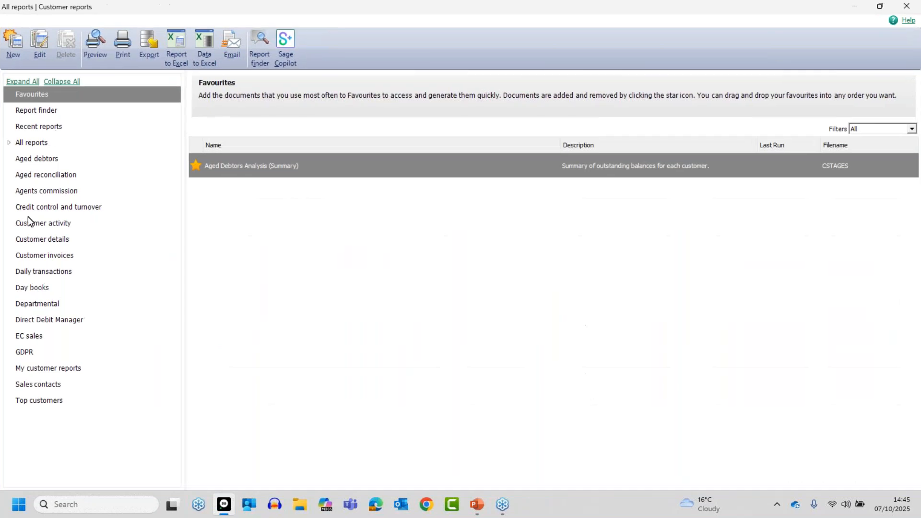
left_click(35, 224)
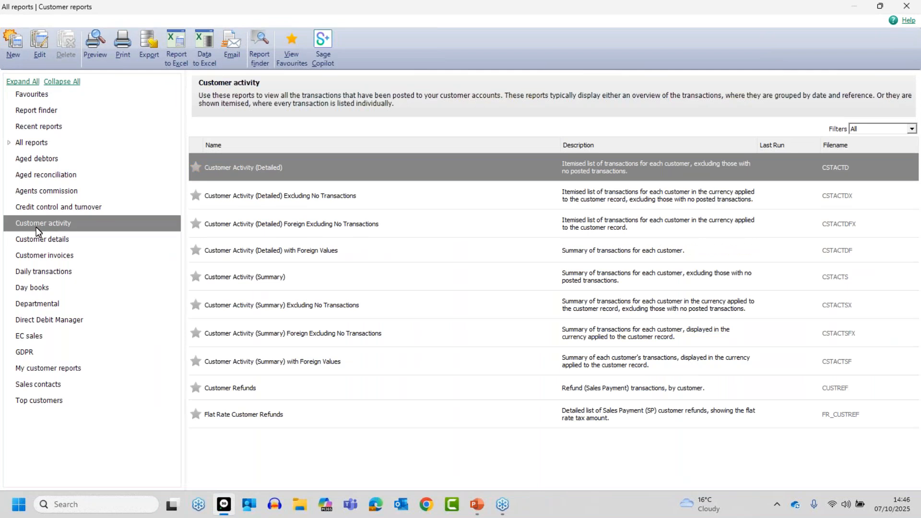
left_click(288, 276)
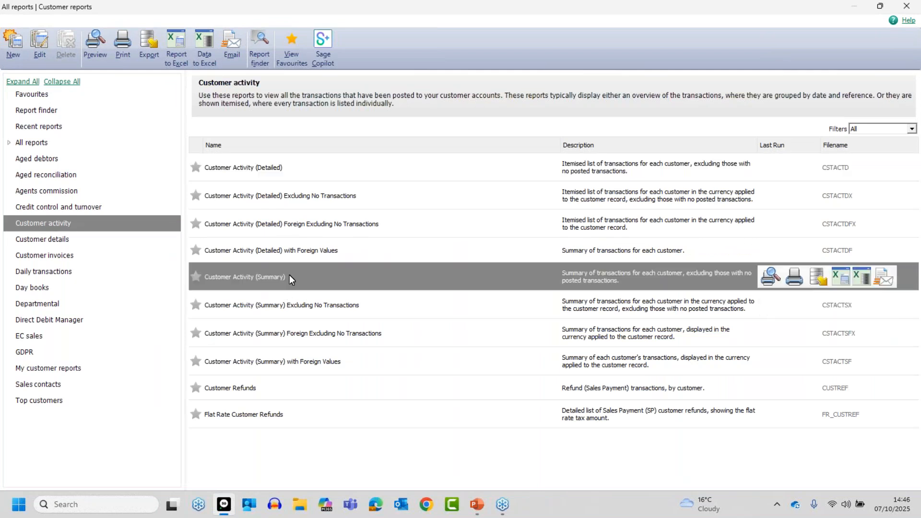
left_click(768, 276)
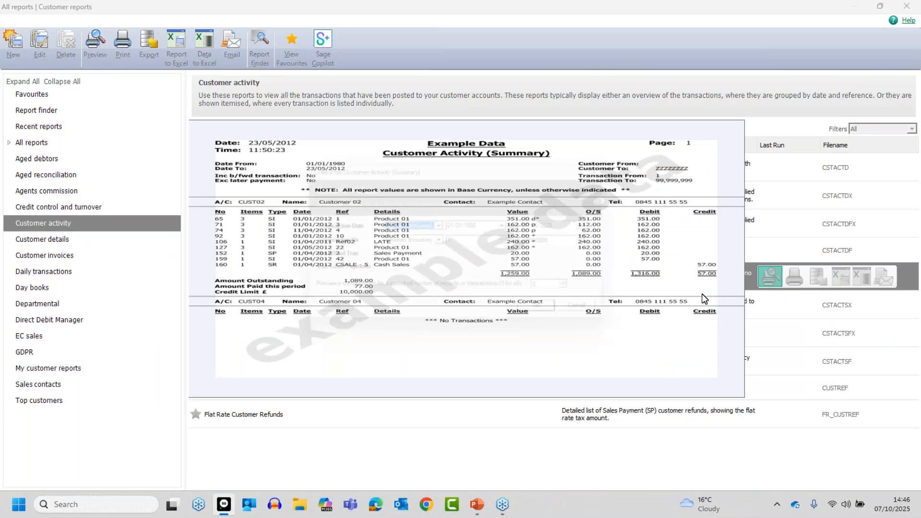
left_click(557, 318)
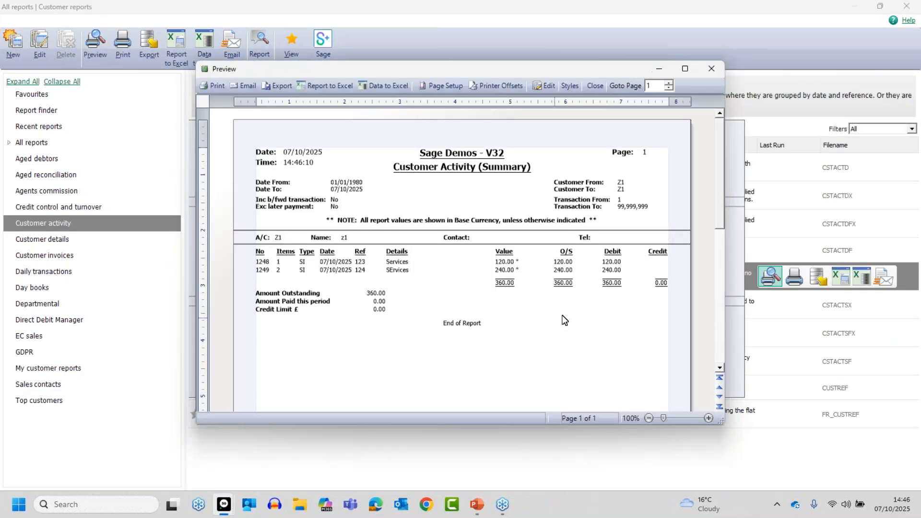
left_click(685, 69)
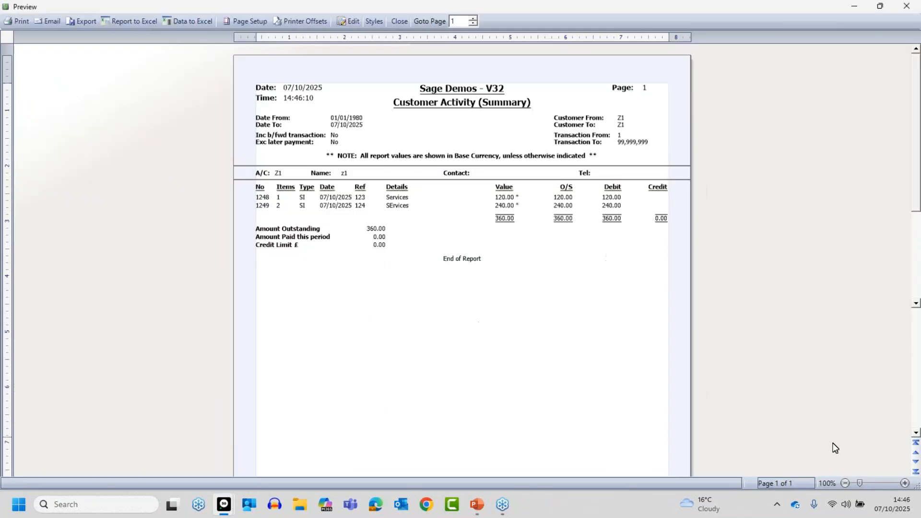
left_click(905, 483)
left_click(905, 483)
left_click(905, 483)
left_click(905, 484)
left_click(905, 483)
left_click(904, 483)
left_click(905, 483)
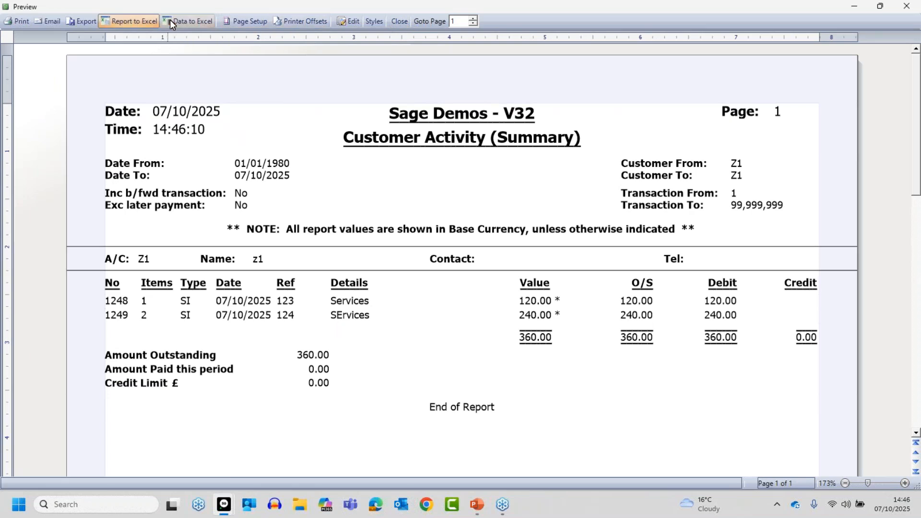
Open the Customer Activity (Summary) report in Report Designer, examine its sections and fields, and close the designer.
left_click(353, 23)
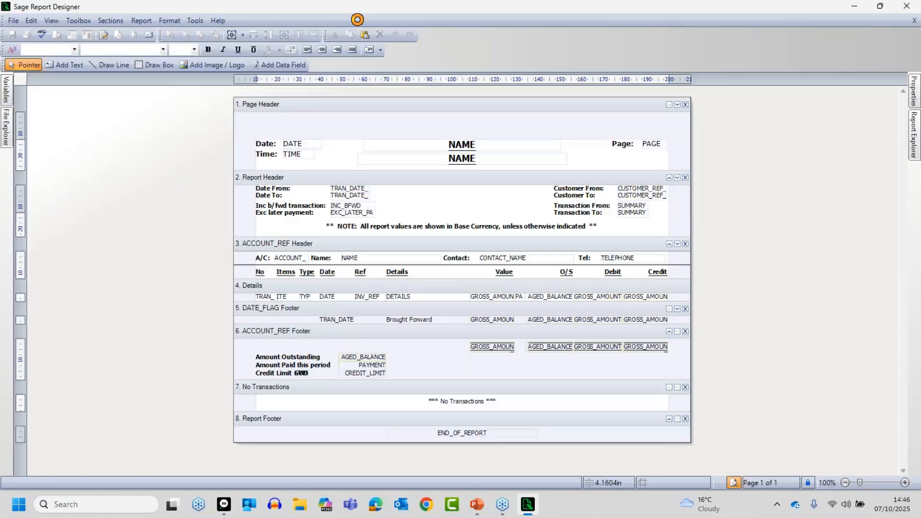
left_click(905, 483)
left_click(905, 483)
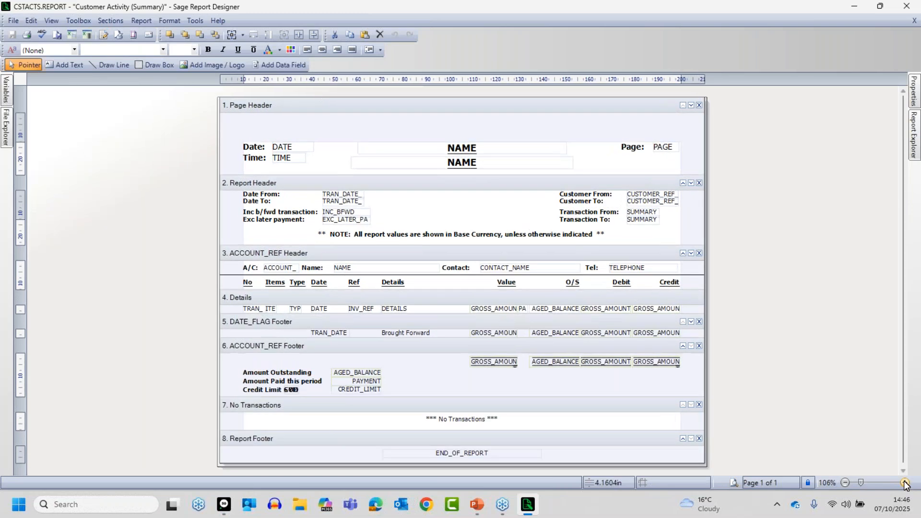
left_click(905, 483)
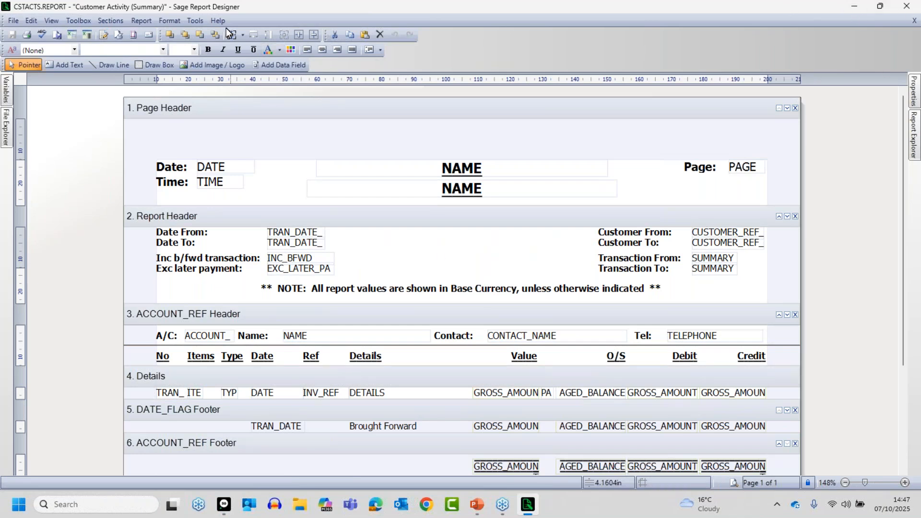
left_click(906, 7)
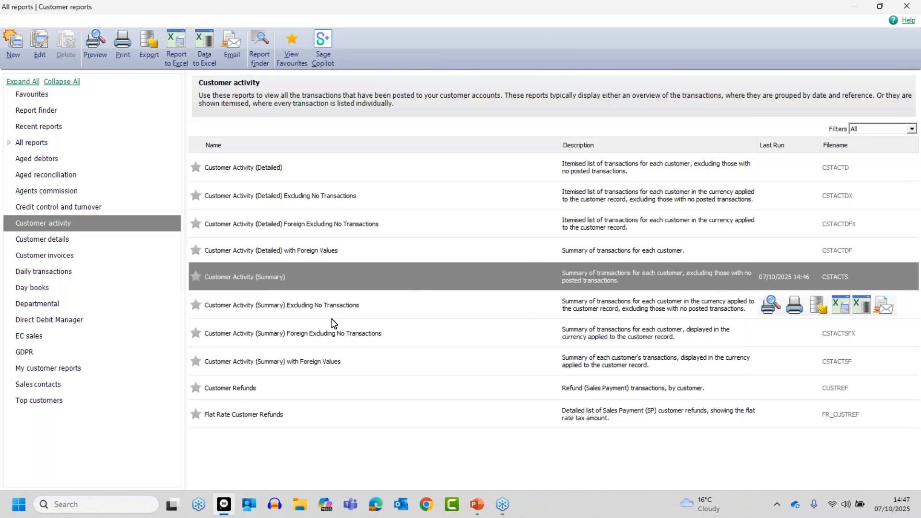
Preview the Customer Activity (Detailed) report for customer z1 with the default criteria and examine its itemised lines in the maximised preview.
left_click(269, 165)
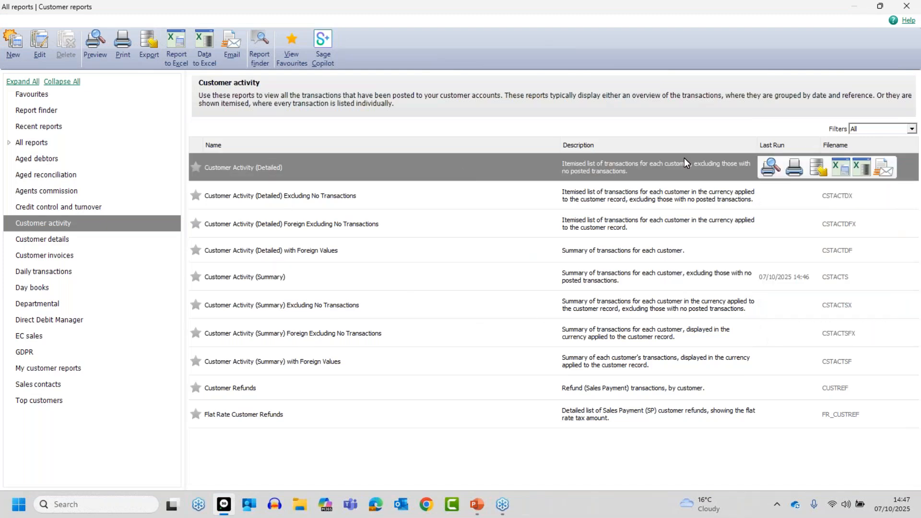
left_click(757, 169)
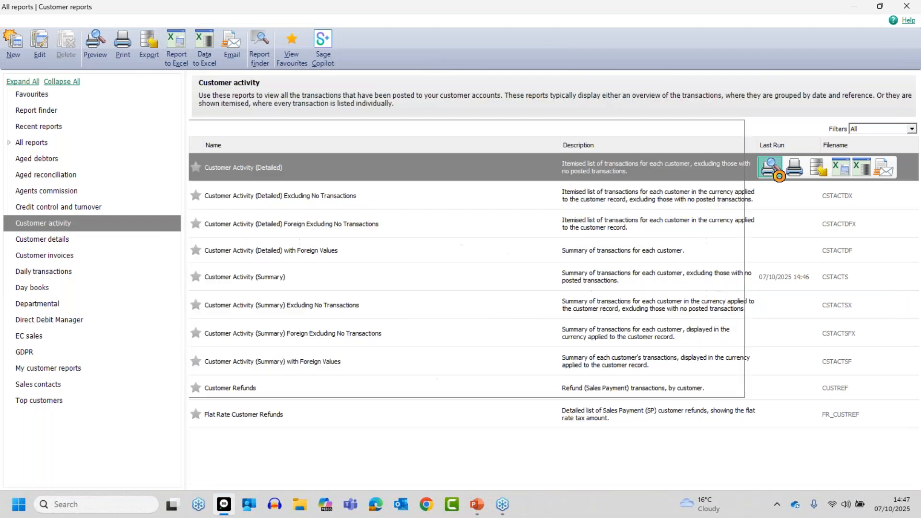
left_click(560, 335)
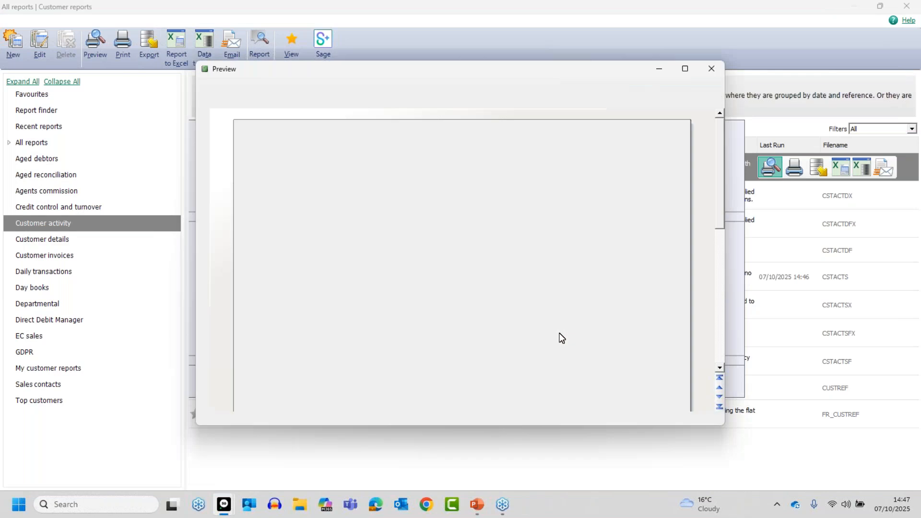
left_click(685, 69)
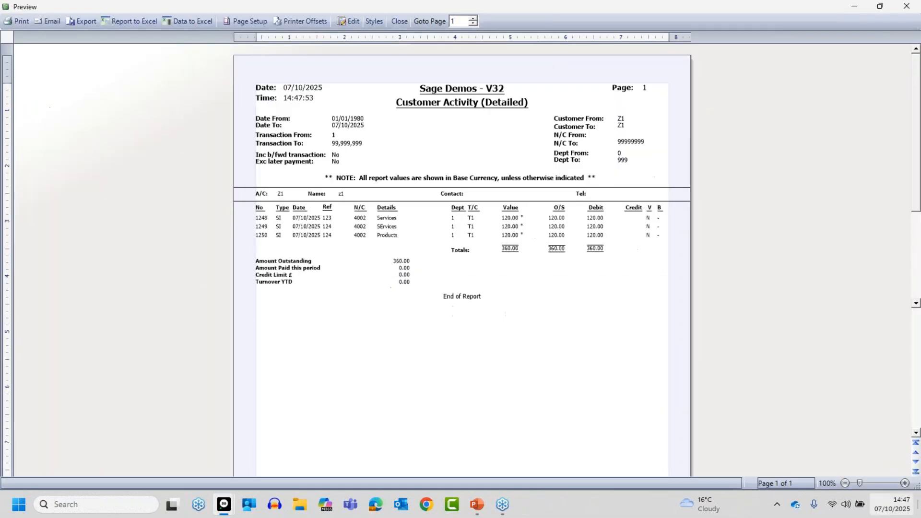
left_click(905, 483)
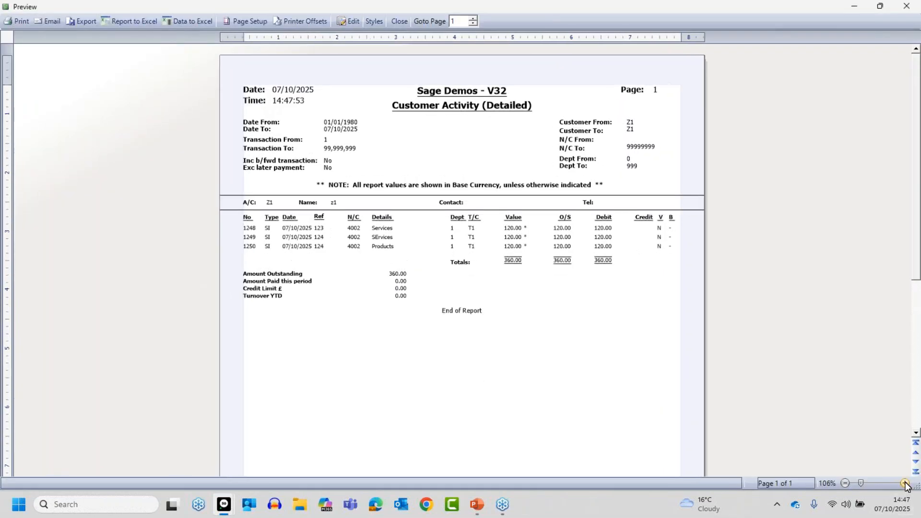
left_click(905, 483)
left_click(904, 483)
left_click(905, 483)
left_click(905, 483)
left_click(904, 483)
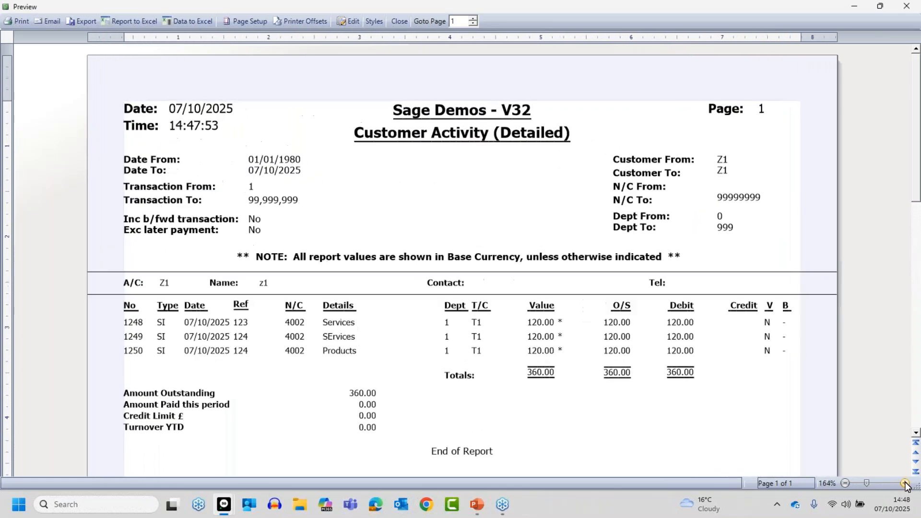
left_click(904, 483)
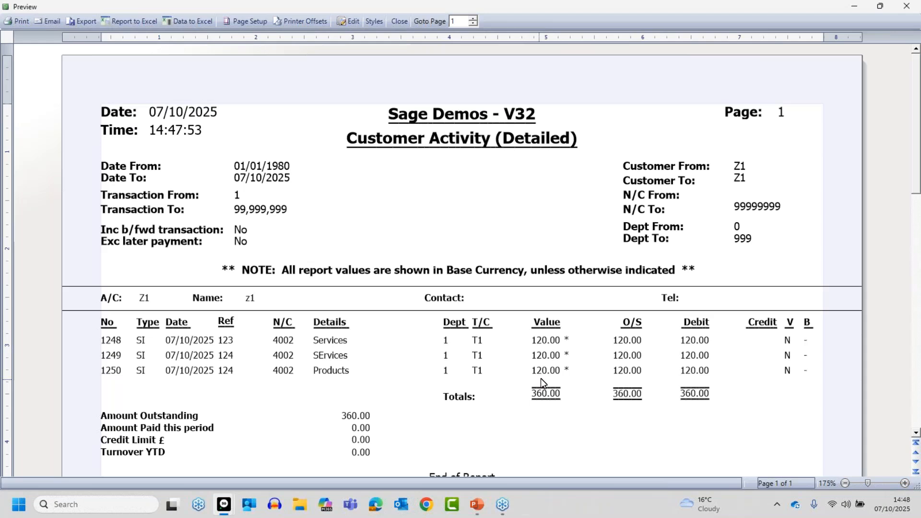
Open the Customer Activity (Detailed) report in Report Designer, check which table the Details section's variables come from, and close the designer.
left_click(349, 21)
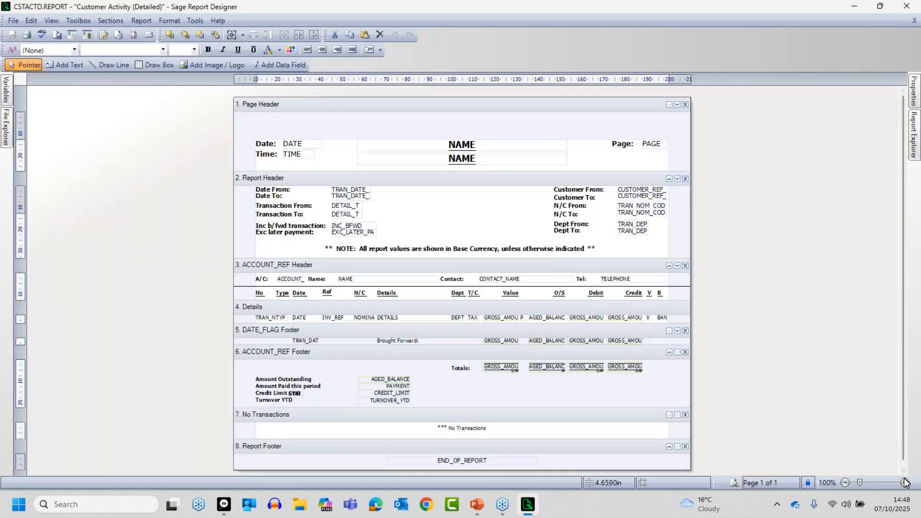
left_click(904, 482)
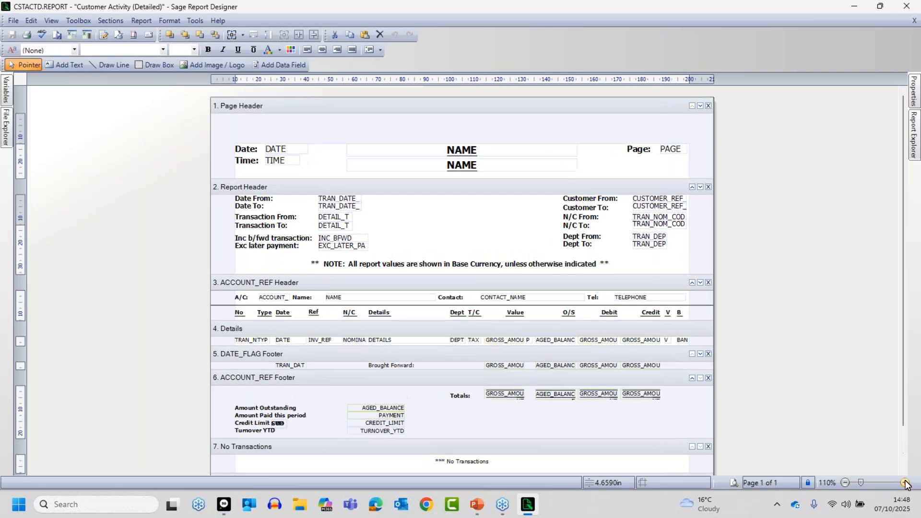
left_click(905, 483)
left_click(904, 483)
left_click(904, 483)
left_click(905, 483)
left_click(905, 483)
left_click(905, 483)
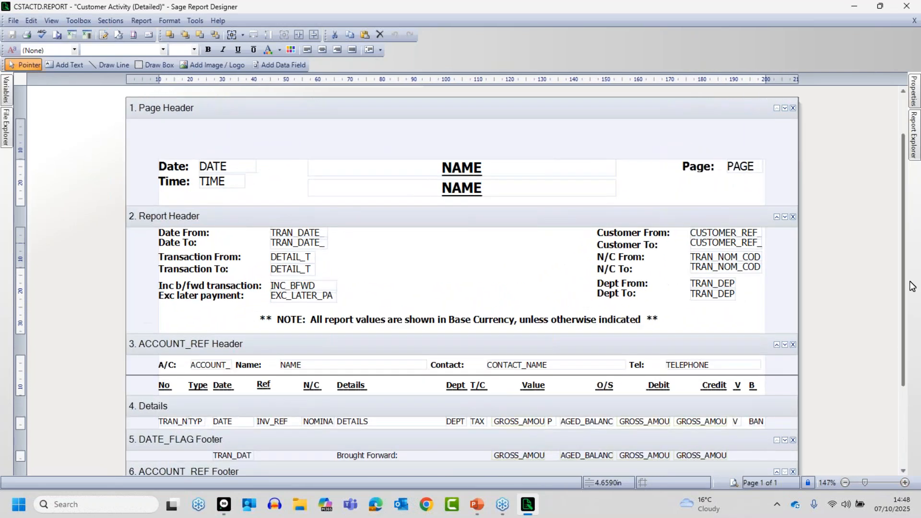
scroll(908, 286, "down", 1)
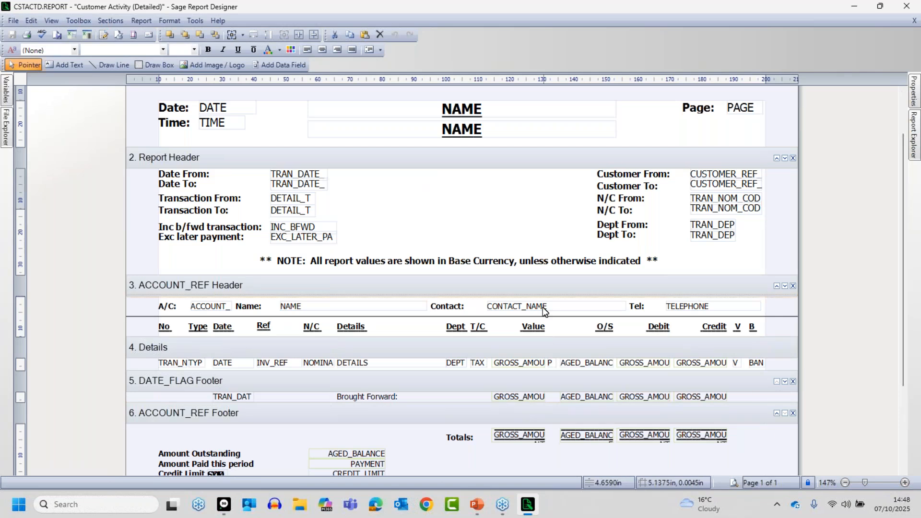
mouse_move(521, 364)
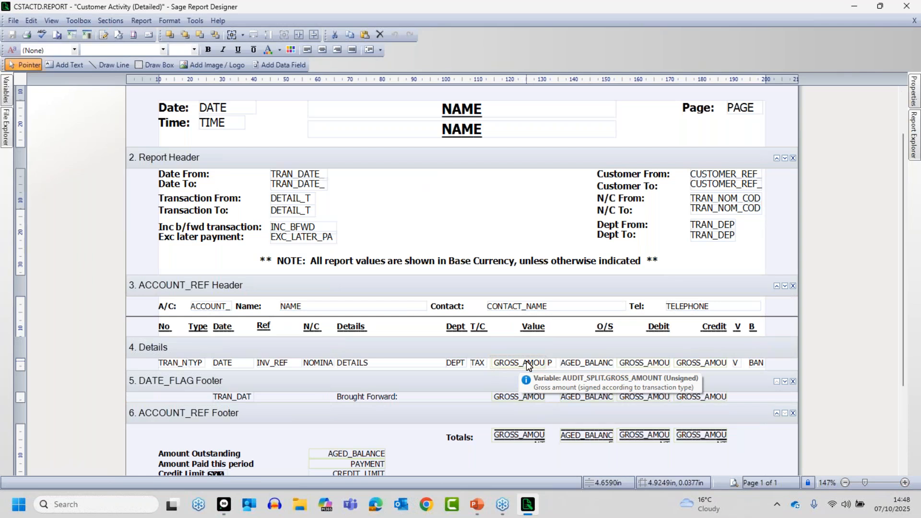
mouse_move(403, 366)
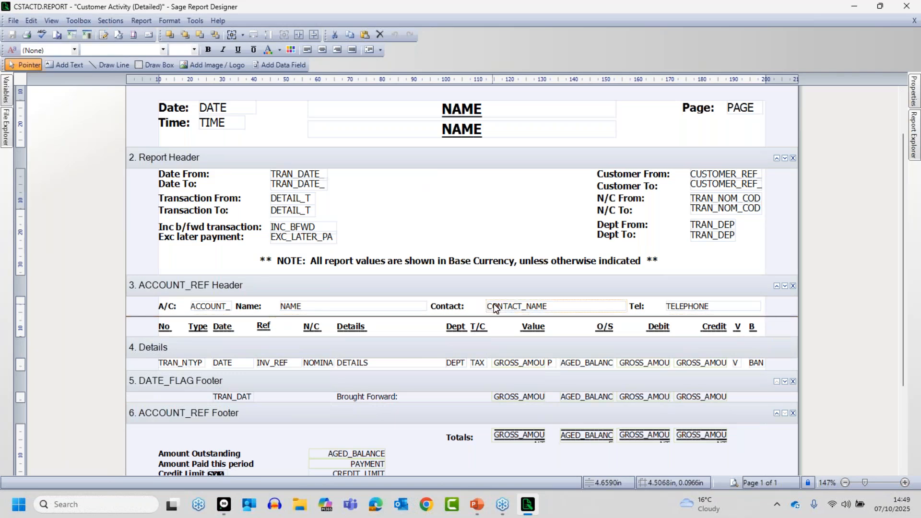
left_click(907, 7)
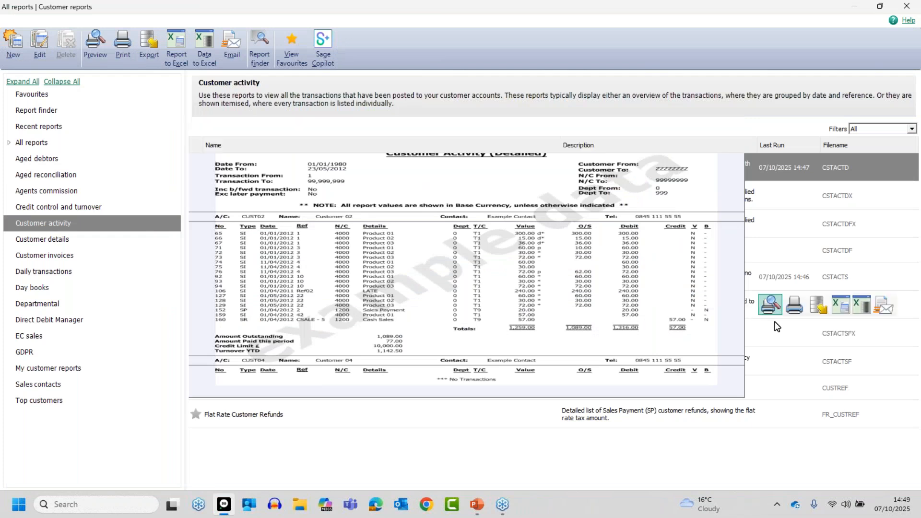
Open Customer Activity (Summary) for editing and delete the DETAILS field from the Details section along with its column heading.
left_click(280, 282)
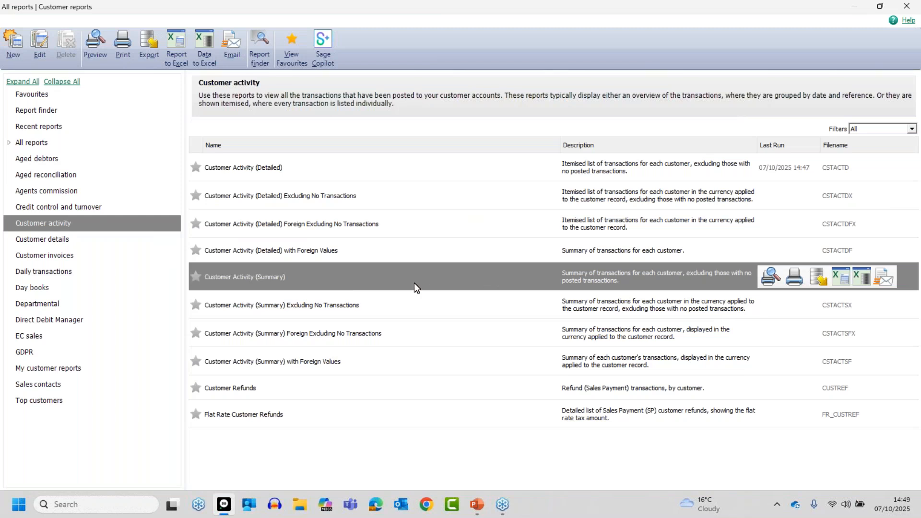
left_click(39, 41)
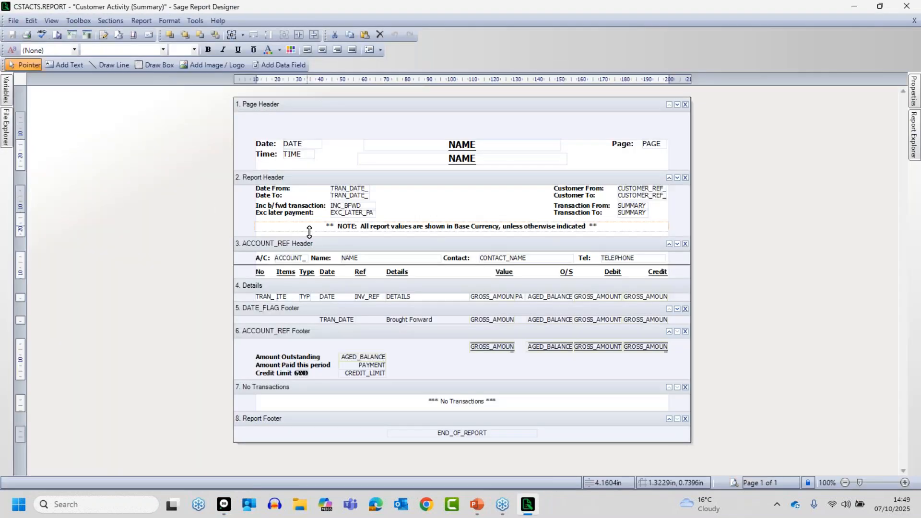
left_click(905, 482)
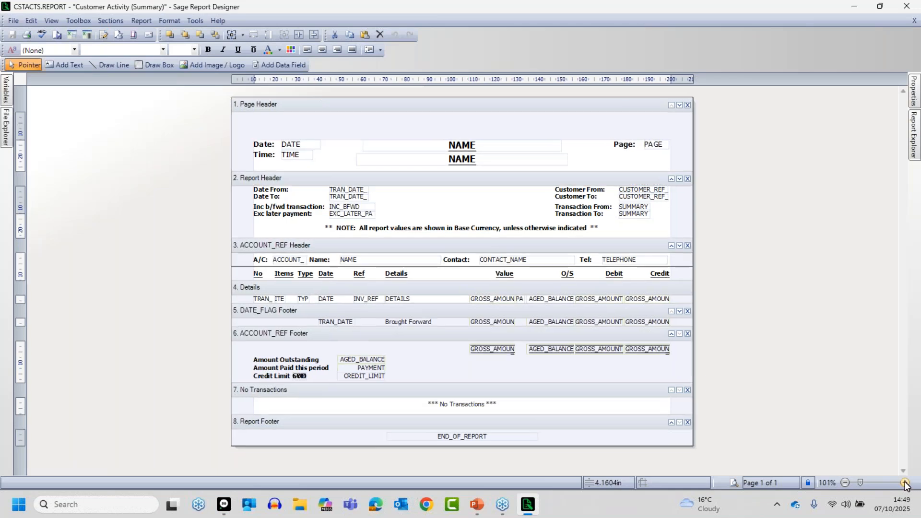
left_click(905, 483)
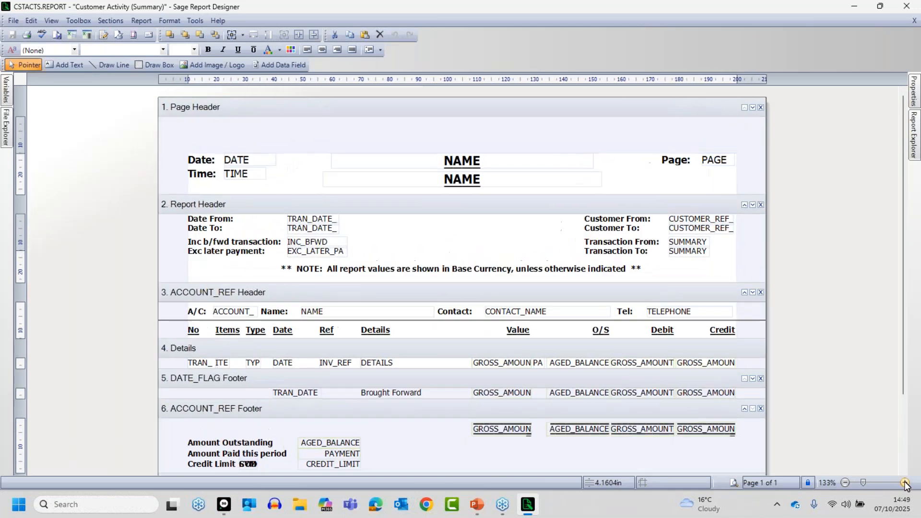
left_click(385, 395)
key("Delete")
left_click(376, 359)
key("Delete")
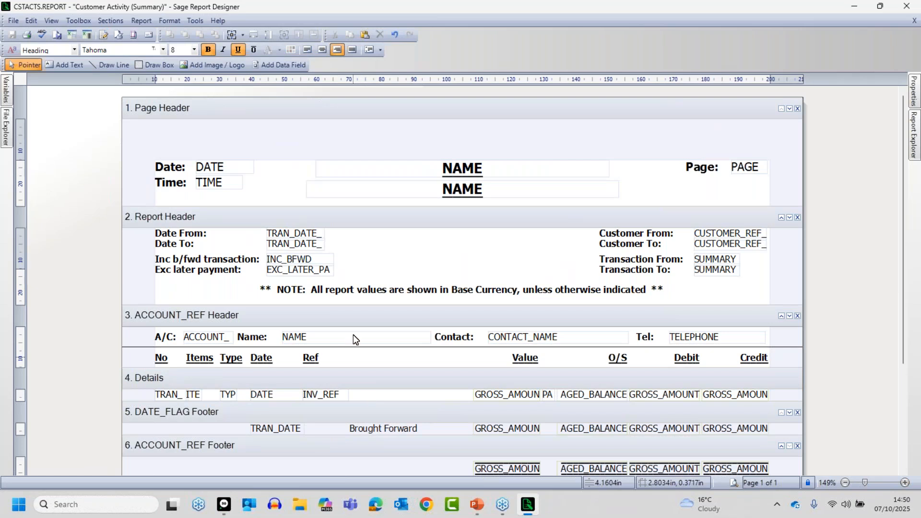
Add the AUDIT_SPLIT.EXTRA_REF data field to the Details section beside INV_REF and narrow it to fit before the gross amount.
left_click(281, 65)
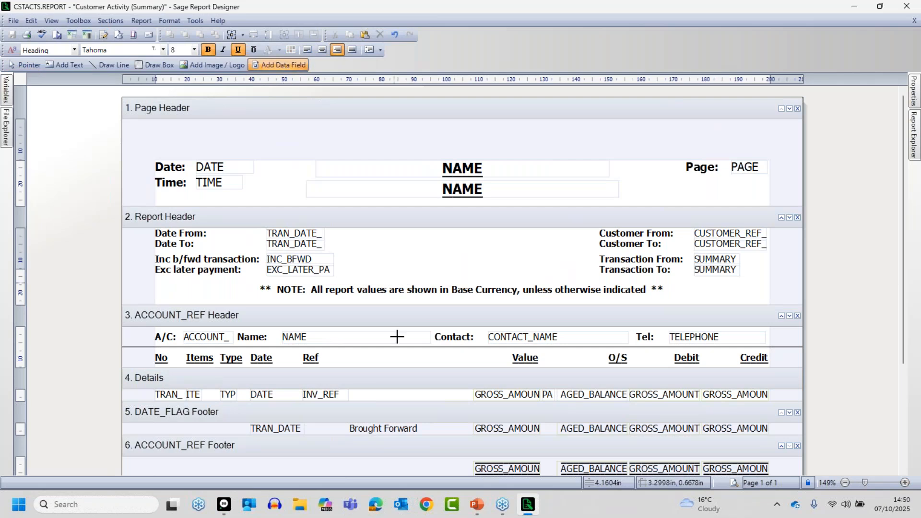
left_click(363, 384)
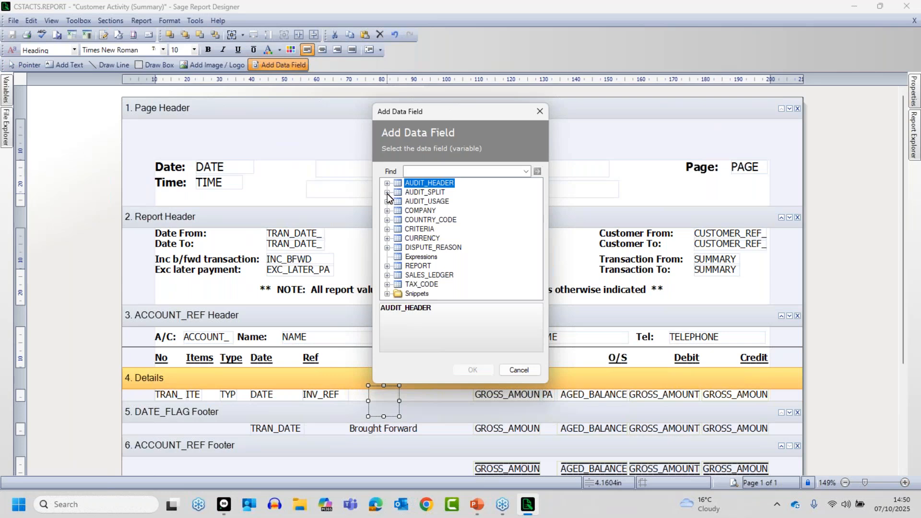
left_click(387, 192)
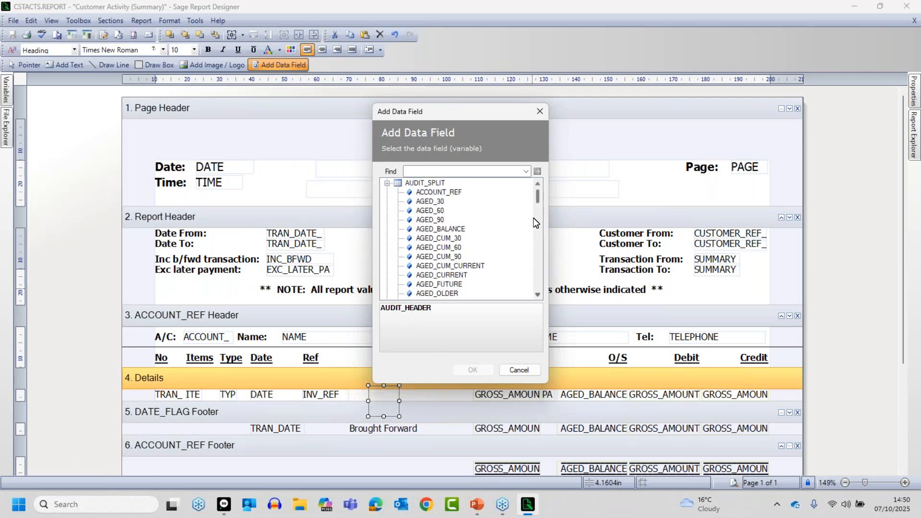
left_click_drag(538, 199, 539, 220)
left_click(437, 239)
left_click(439, 247)
left_click(472, 370)
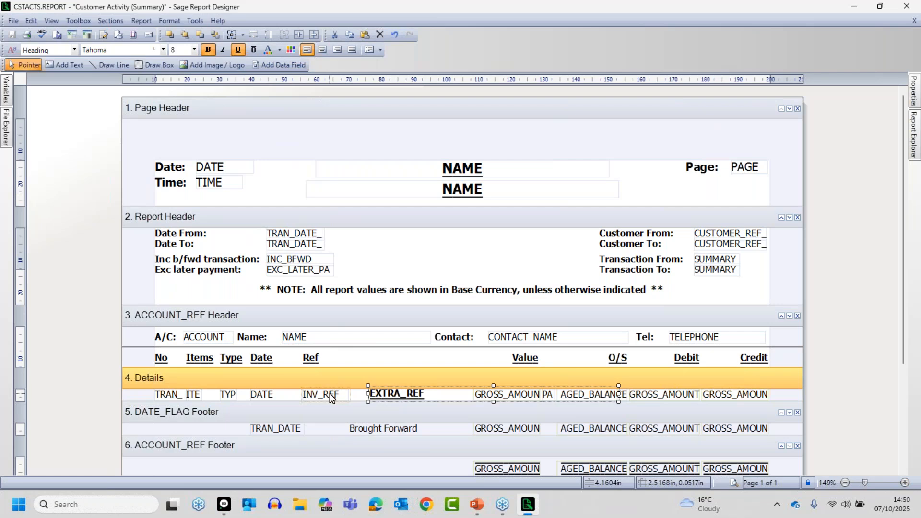
left_click_drag(618, 402, 452, 402)
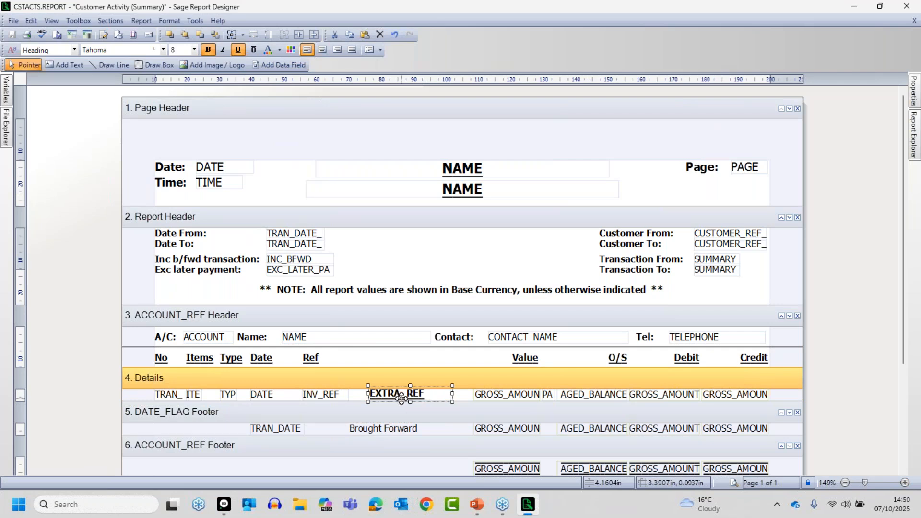
left_click(486, 364)
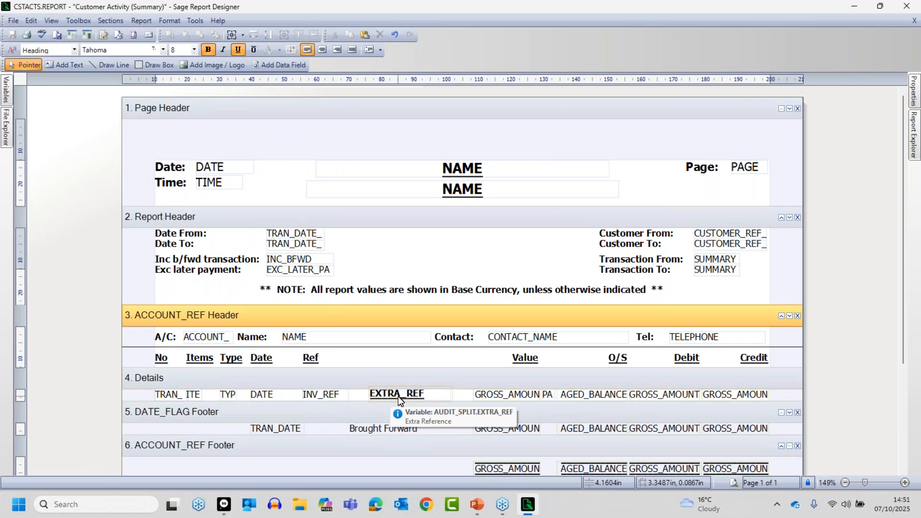
Preview the edited summary report for all customers with the default criteria and examine customer z1's lines on the last page.
left_click(734, 482)
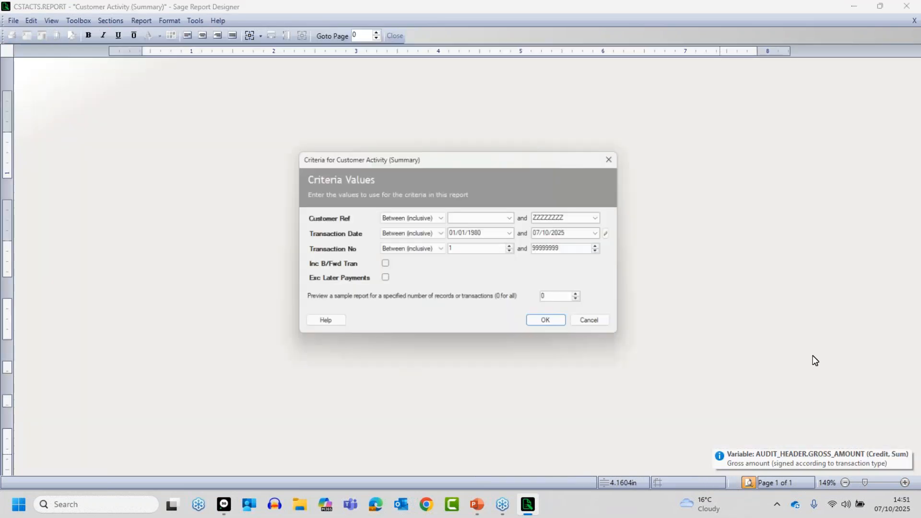
left_click(555, 322)
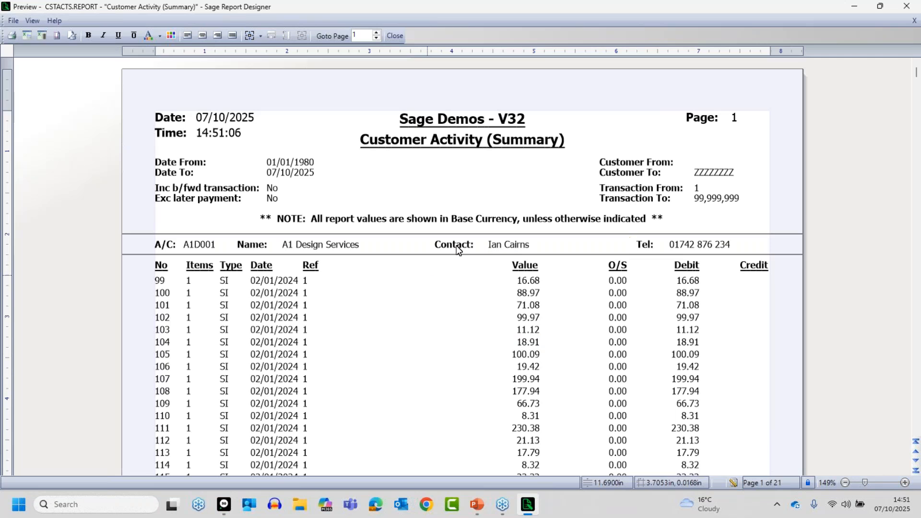
scroll(436, 342, "down", 10)
scroll(427, 331, "down", 12)
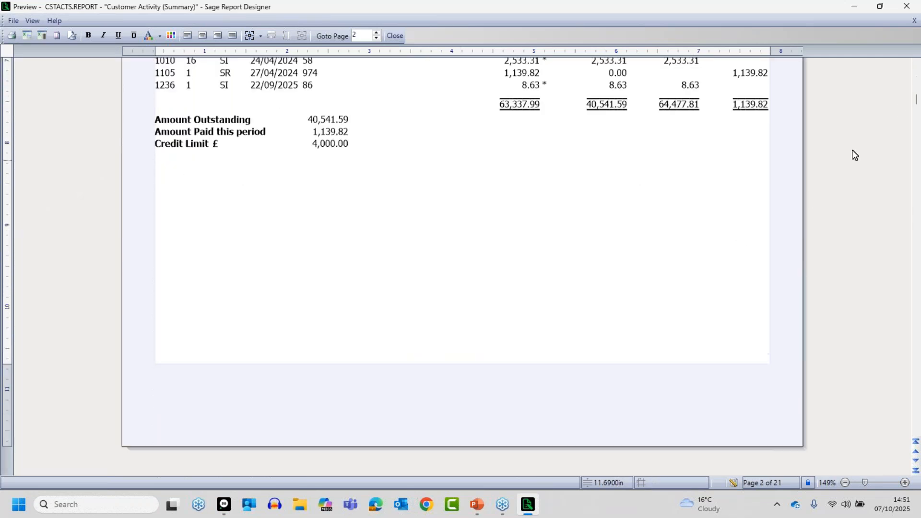
left_click_drag(915, 106, 916, 432)
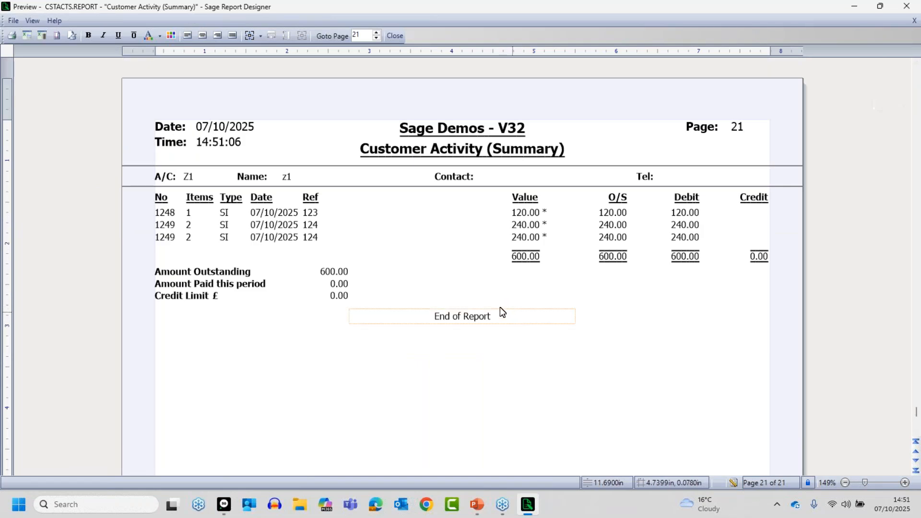